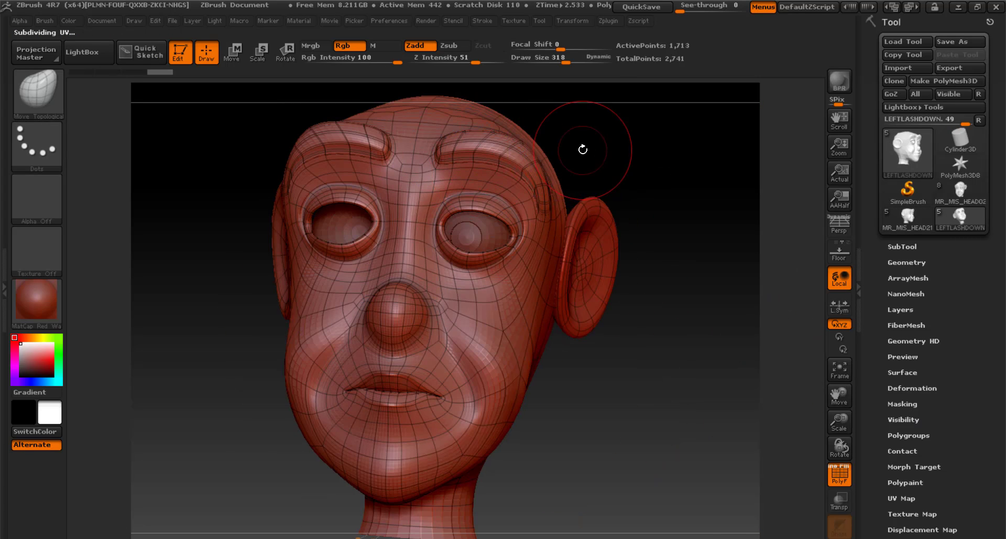
Shape the character's left eyebrow on the LEFTLASHDOWN head using the Move brush with a draw size of 265.
click(38, 92)
mouse_move(583, 149)
mouse_down()
mouse_move(559, 164)
mouse_move(779, 423)
mouse_up()
click(804, 299)
drag(564, 210, 553, 223)
drag(781, 252, 569, 262)
drag(600, 231, 595, 224)
mouse_move(367, 226)
mouse_down()
mouse_move(502, 236)
mouse_move(491, 222)
mouse_move(473, 249)
mouse_up()
click(554, 60)
Try lowering the character's left eyebrow further from several angles, and undo the last three strokes.
drag(600, 255, 517, 251)
drag(498, 228, 499, 215)
drag(309, 262, 390, 274)
drag(439, 217, 439, 214)
mouse_move(619, 221)
mouse_down()
mouse_move(534, 215)
mouse_move(659, 204)
mouse_up()
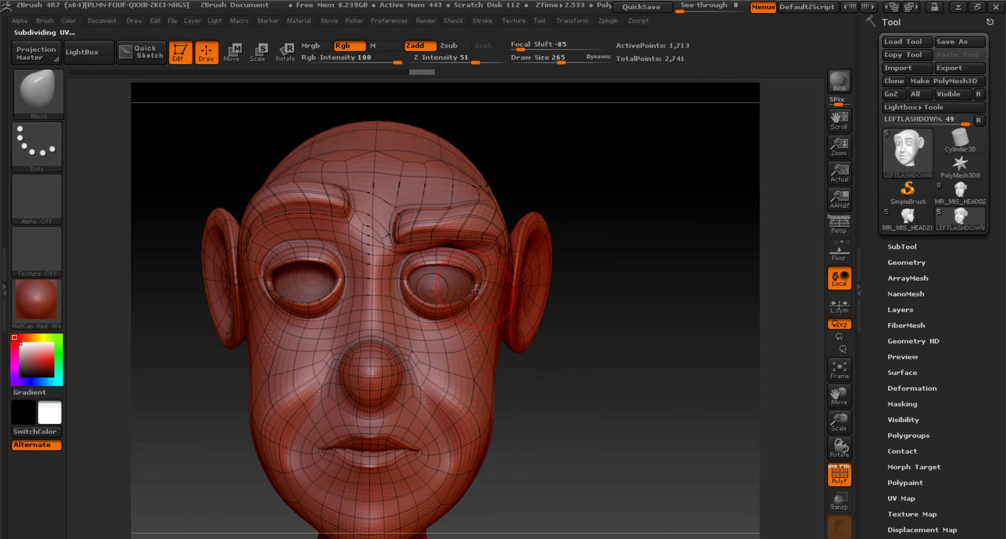
key(ctrl+z)
key(ctrl+z)
key(ctrl+z)
Refine the lowered shape of the character's left eyebrow from front and side views with short Move strokes.
drag(475, 233, 473, 225)
drag(581, 209, 464, 219)
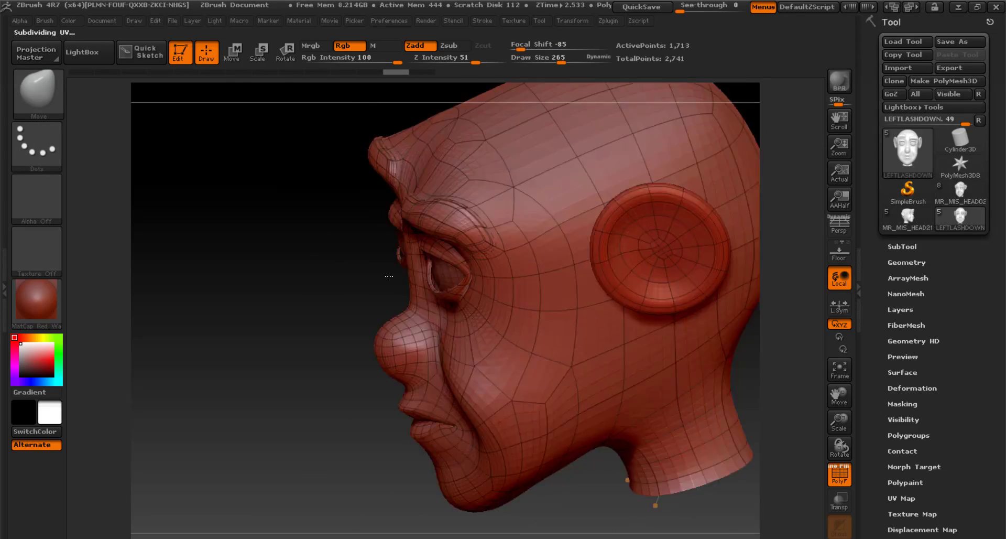
drag(388, 276, 472, 262)
drag(426, 223, 423, 217)
drag(587, 213, 503, 212)
drag(445, 217, 439, 207)
drag(367, 273, 451, 265)
drag(427, 222, 426, 218)
mouse_move(593, 215)
mouse_down()
mouse_move(386, 223)
mouse_move(594, 272)
mouse_up()
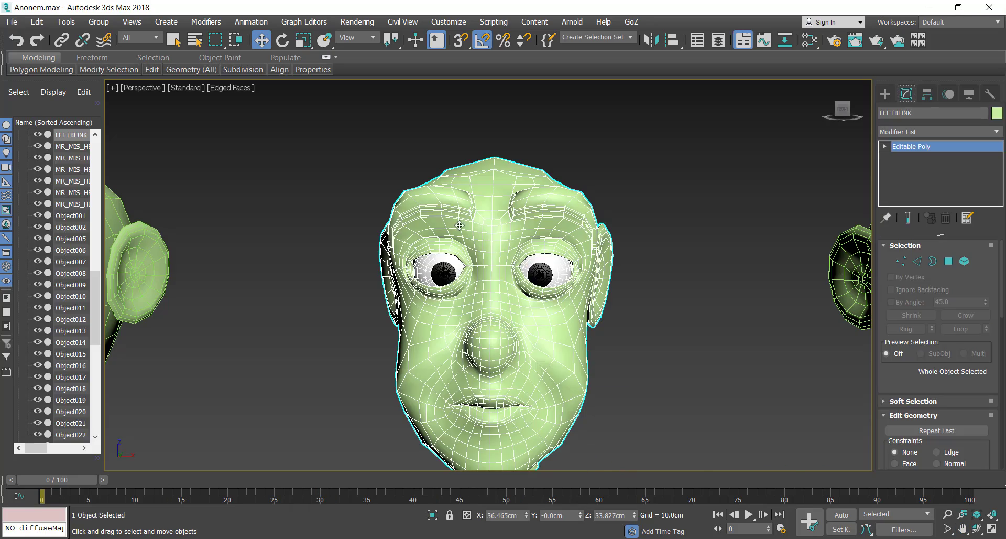
Send the LEFTBLINK head from 3ds Max to ZBrush and choose the Move Topological brush.
click(632, 22)
click(640, 45)
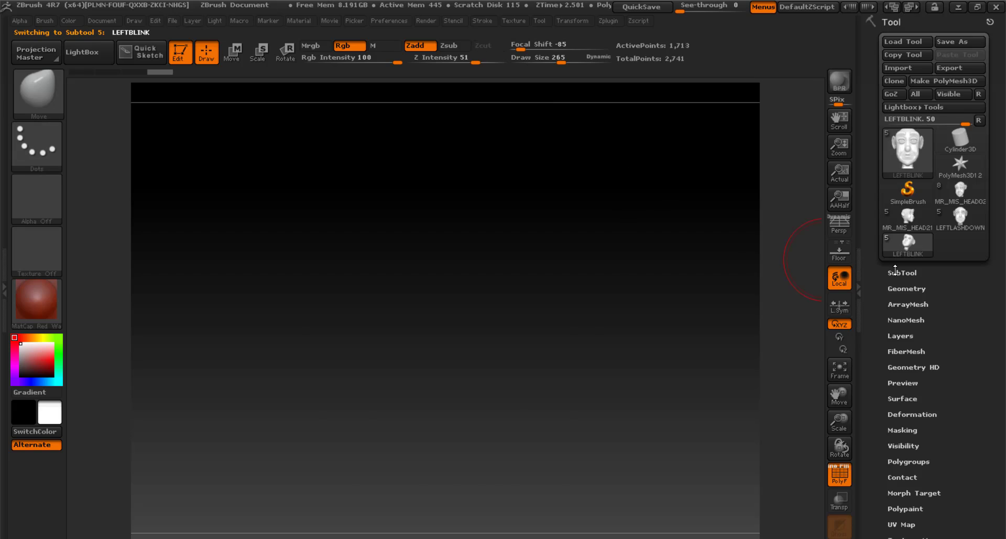
click(34, 81)
click(251, 116)
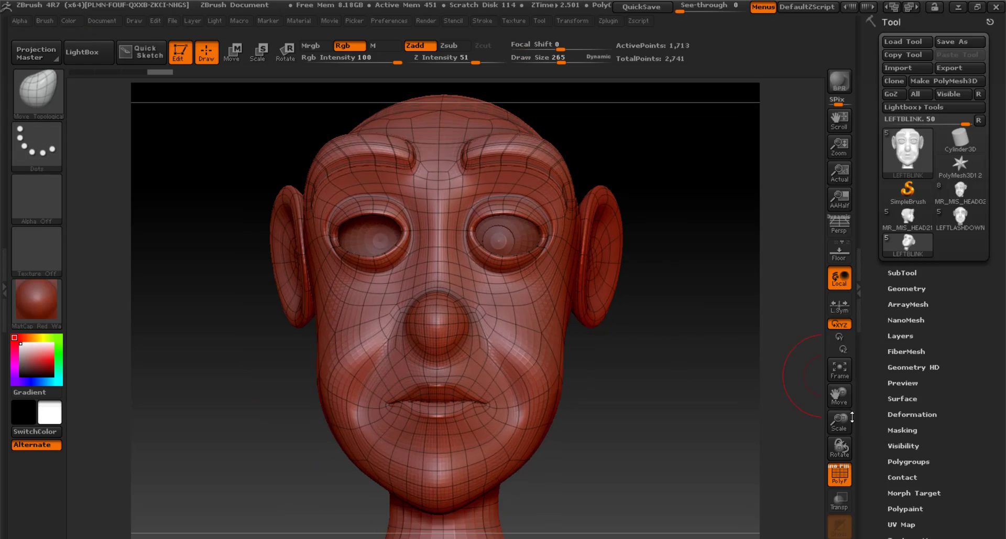
Pull the left upper eyelid down over the eye with draw size 73, raising Z intensity to 77 and setting focal shift to -93.
drag(840, 422, 865, 388)
drag(560, 57, 528, 47)
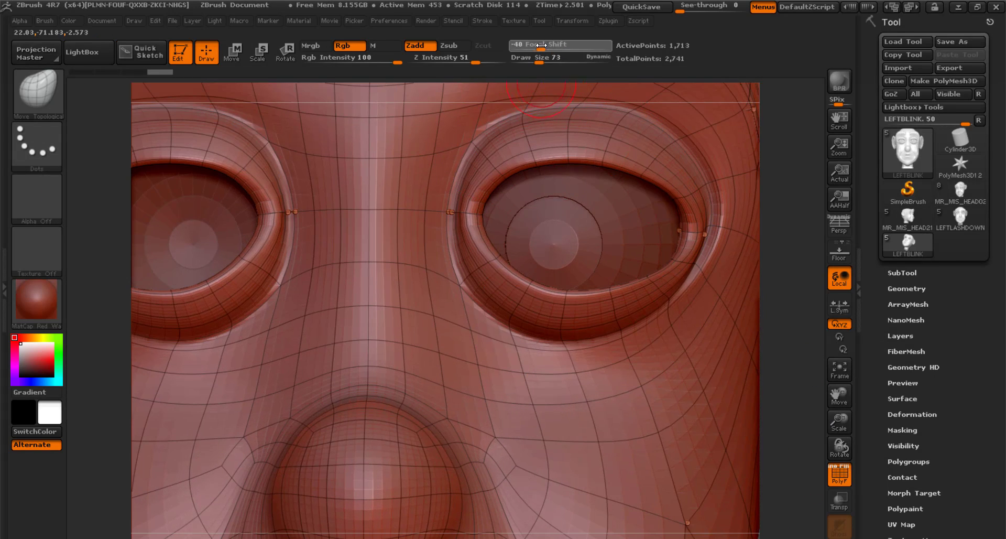
mouse_move(526, 161)
mouse_down()
mouse_move(528, 172)
mouse_move(579, 172)
mouse_up()
mouse_move(644, 178)
mouse_down()
mouse_move(653, 243)
mouse_move(637, 204)
mouse_up()
drag(594, 170, 597, 206)
drag(536, 169, 538, 181)
drag(476, 59, 491, 59)
drag(528, 45, 518, 42)
mouse_move(547, 176)
mouse_down()
mouse_move(551, 195)
mouse_move(573, 205)
mouse_up()
drag(516, 181, 517, 200)
drag(635, 202, 636, 208)
Raise the left lower eyelid along its length toward the lowered upper lid.
drag(649, 281, 667, 252)
drag(613, 285, 614, 247)
mouse_move(555, 289)
mouse_down()
mouse_move(556, 258)
mouse_move(515, 229)
mouse_up()
drag(564, 262, 566, 242)
mouse_move(609, 258)
mouse_down()
mouse_move(612, 239)
mouse_move(642, 235)
mouse_up()
mouse_move(659, 246)
mouse_down()
mouse_move(661, 228)
mouse_move(609, 247)
mouse_up()
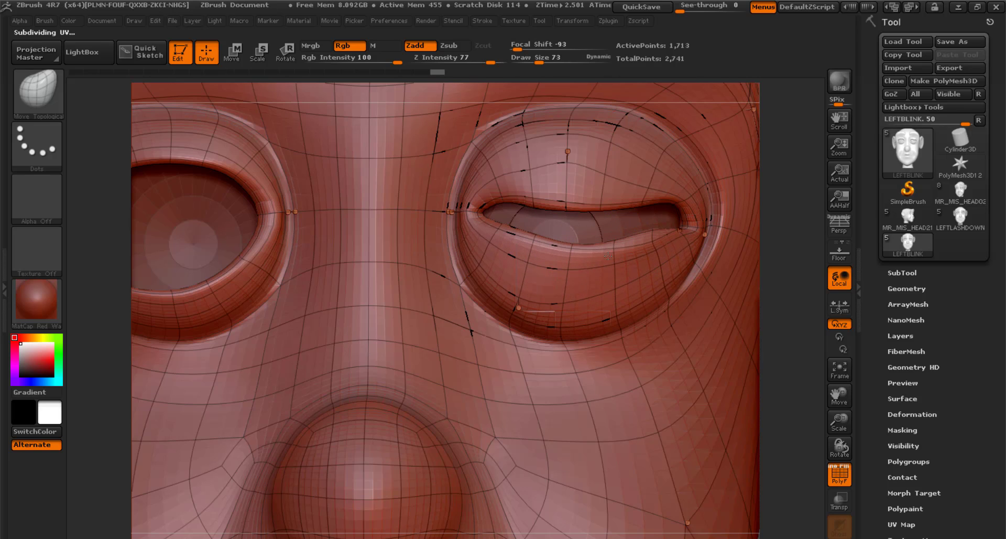
Close the remaining gap between the left eyelids and refine the lid line with a draw size of 106.
drag(667, 204, 668, 216)
mouse_move(683, 204)
mouse_down()
mouse_move(688, 218)
mouse_move(677, 224)
mouse_up()
drag(641, 208, 643, 228)
drag(666, 219, 611, 235)
mouse_move(565, 209)
mouse_down()
mouse_move(568, 230)
mouse_move(515, 219)
mouse_up()
drag(840, 448, 810, 457)
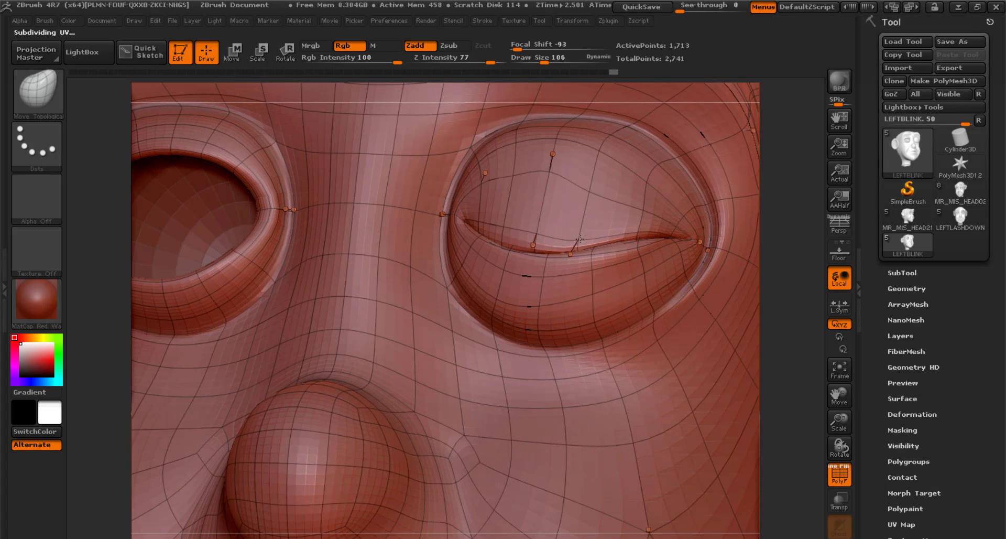
drag(579, 239, 593, 239)
drag(538, 240, 548, 240)
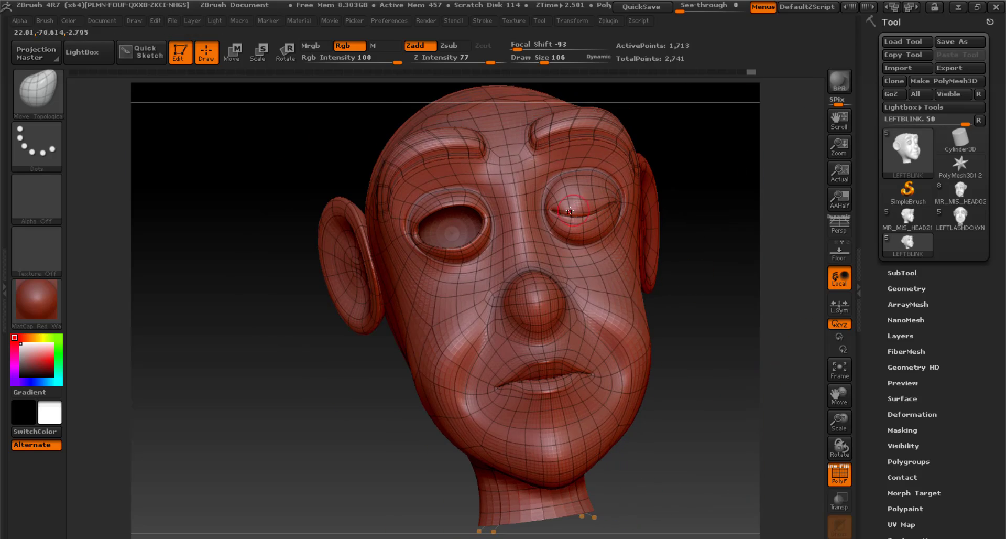
Adjust and smooth the closed left eyelid from several angles, using the Move brush for the outer corner.
key(b)
key(m)
key(v)
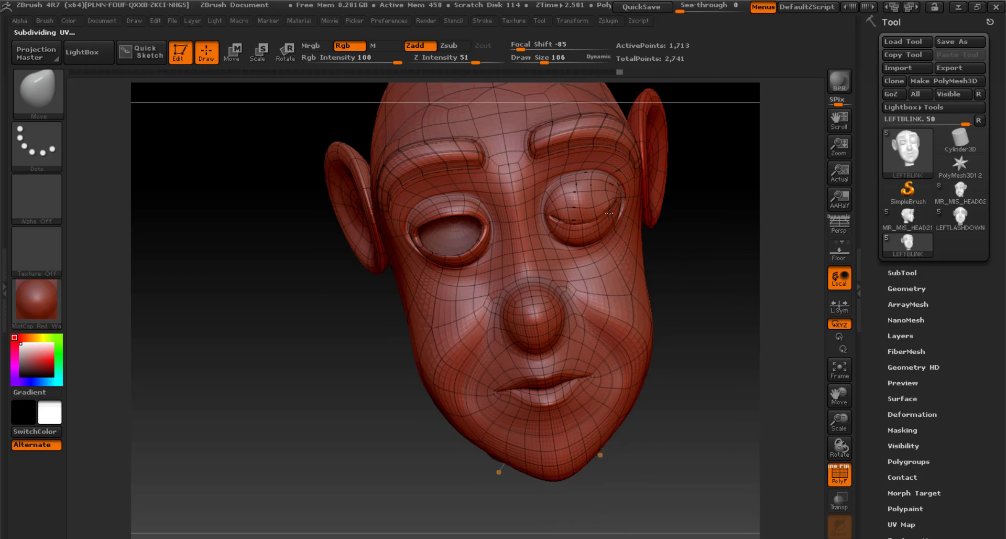
drag(610, 214, 608, 210)
mouse_move(707, 210)
mouse_down()
mouse_move(640, 209)
mouse_move(733, 173)
mouse_up()
shift+drag(567, 195, 571, 210)
drag(708, 210, 524, 210)
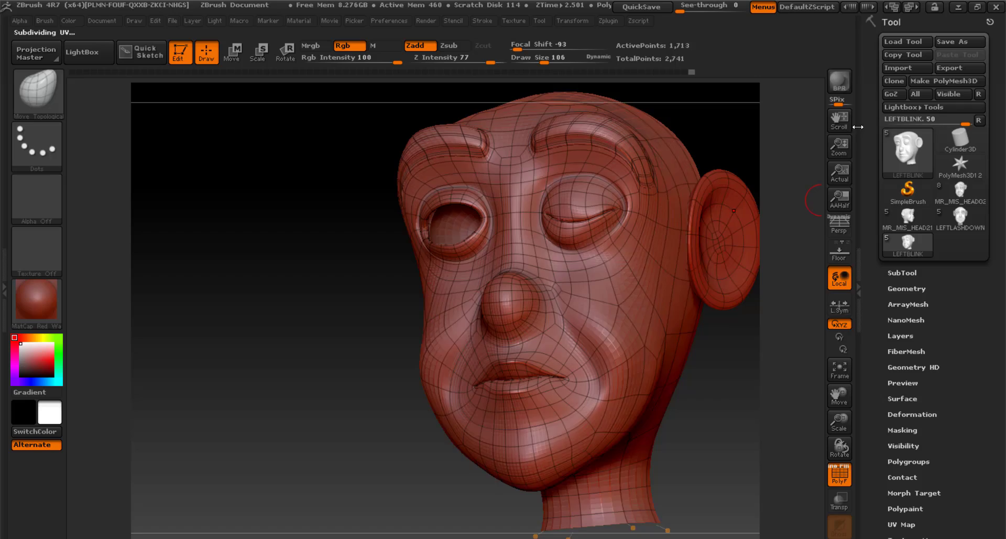
Send all meshes back to 3ds Max, select the blinking head and choose a modifier for it.
click(890, 94)
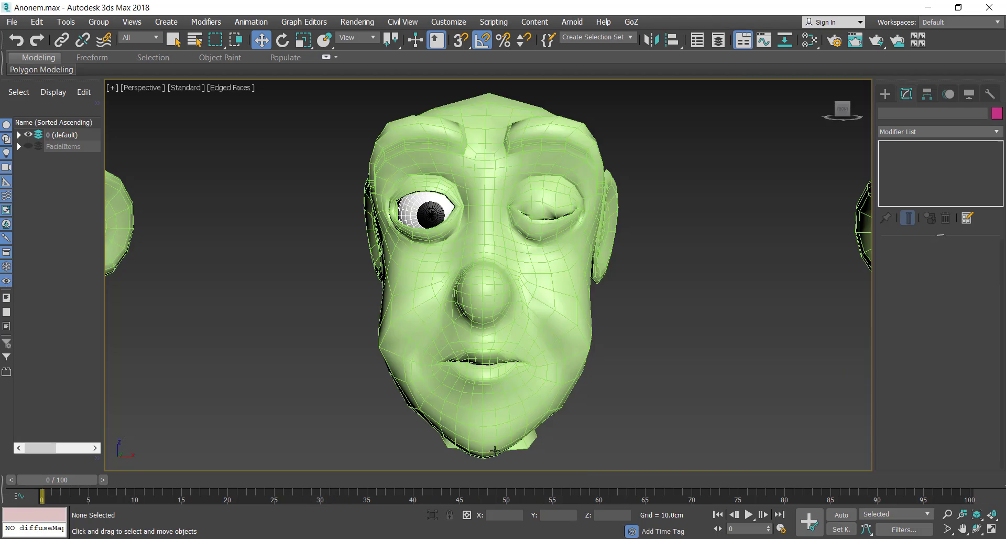
scroll(494, 451, up, 5)
alt+middle_drag(495, 367, 498, 294)
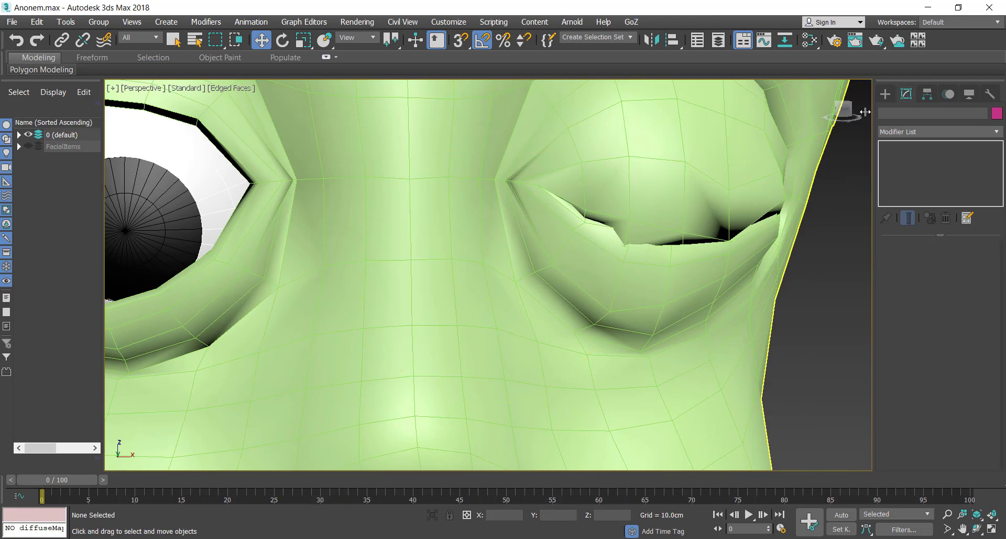
click(498, 294)
click(997, 132)
click(915, 472)
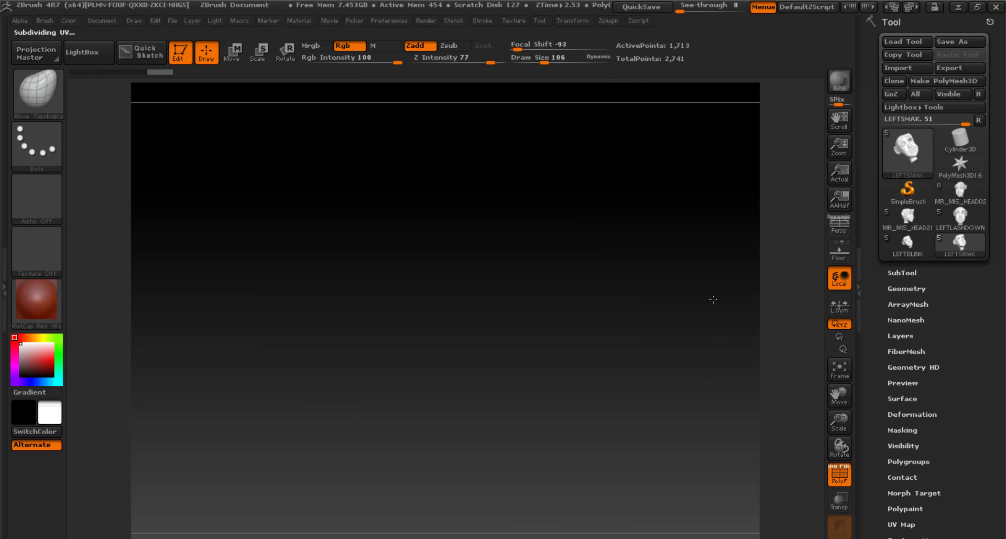
Lift the left mouth corner of the LEFTSMAK head with Move Topological, reducing the draw size from 420 to 230 and 106.
drag(563, 62, 574, 61)
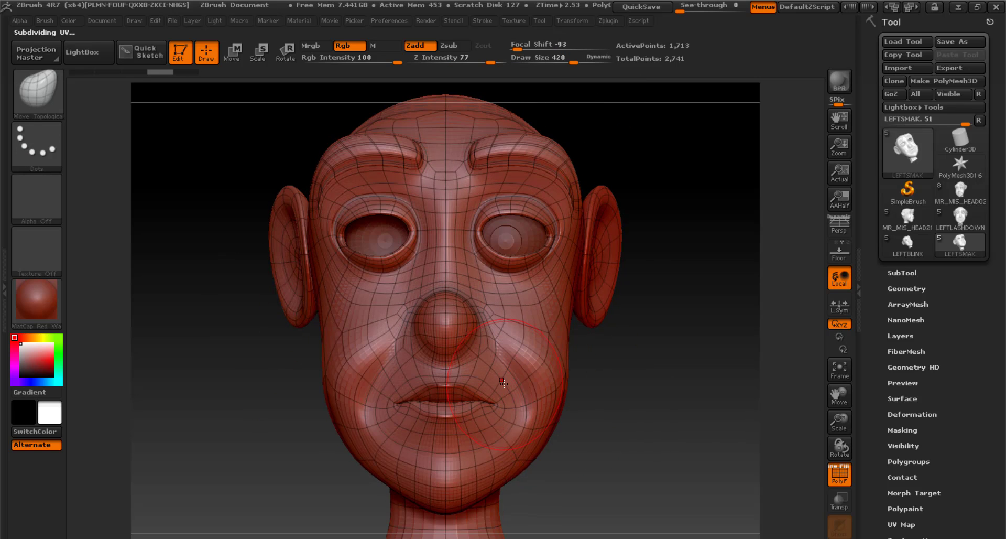
drag(503, 402, 502, 394)
drag(574, 62, 560, 62)
drag(840, 422, 861, 504)
drag(443, 395, 444, 385)
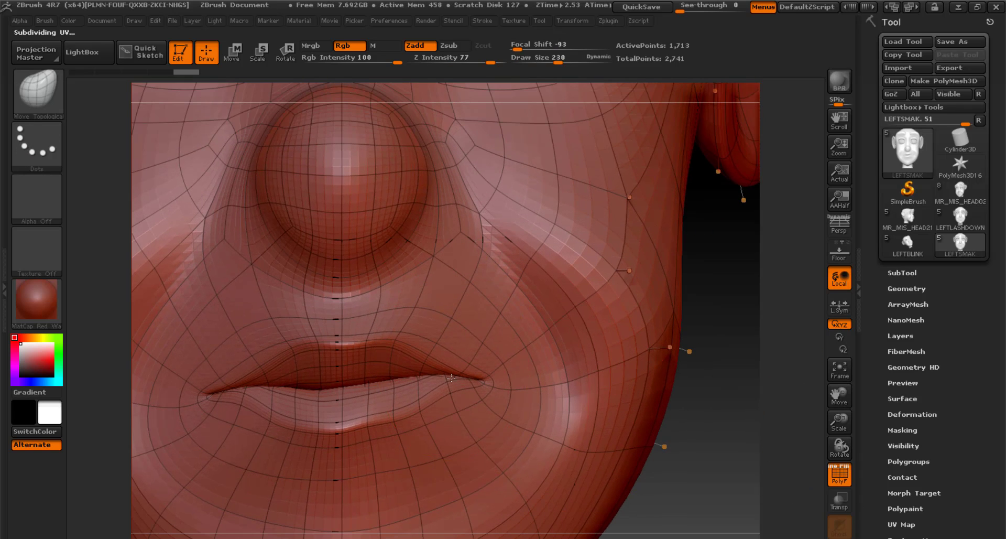
drag(461, 320, 463, 311)
drag(552, 62, 535, 62)
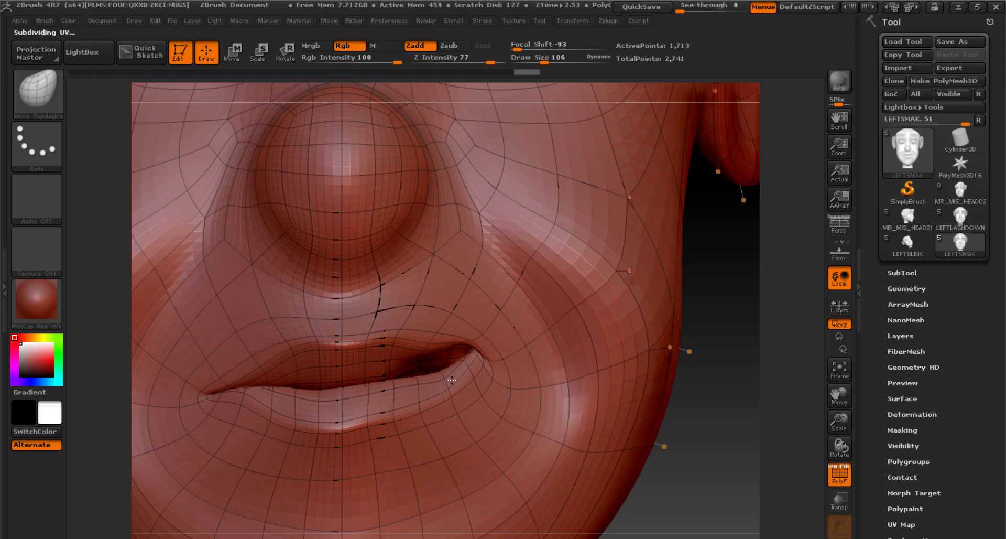
Switch to 3ds Max, select the head with its eyes and teeth, and send the selection to ZBrush.
click(955, 10)
drag(553, 184, 706, 371)
scroll(634, 369, up, 5)
click(631, 23)
click(645, 35)
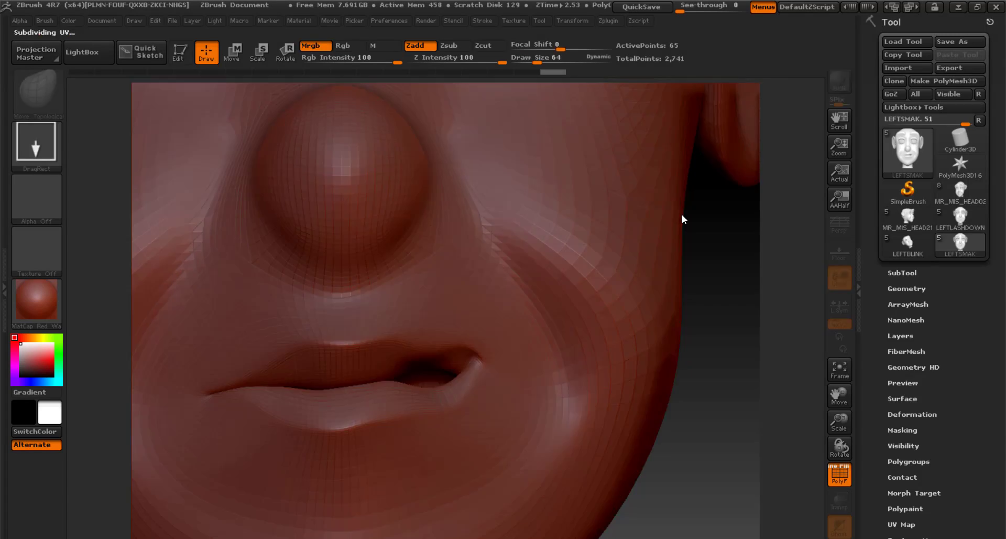
click(599, 241)
Show the selected objects in wireframe in 3ds Max, and make LEFTSMAK the active subtool in ZBrush.
click(960, 10)
key(F3)
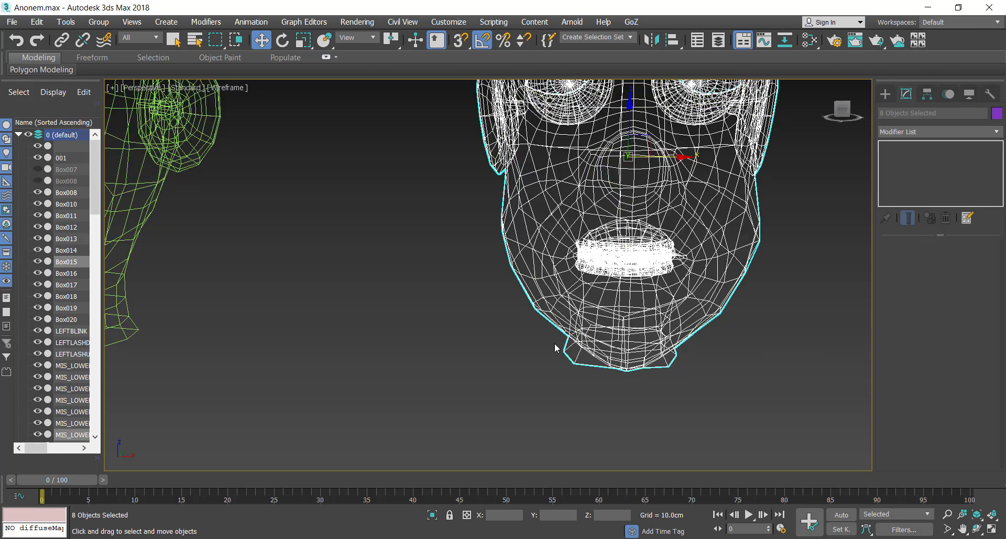
key(alt+Tab)
click(907, 299)
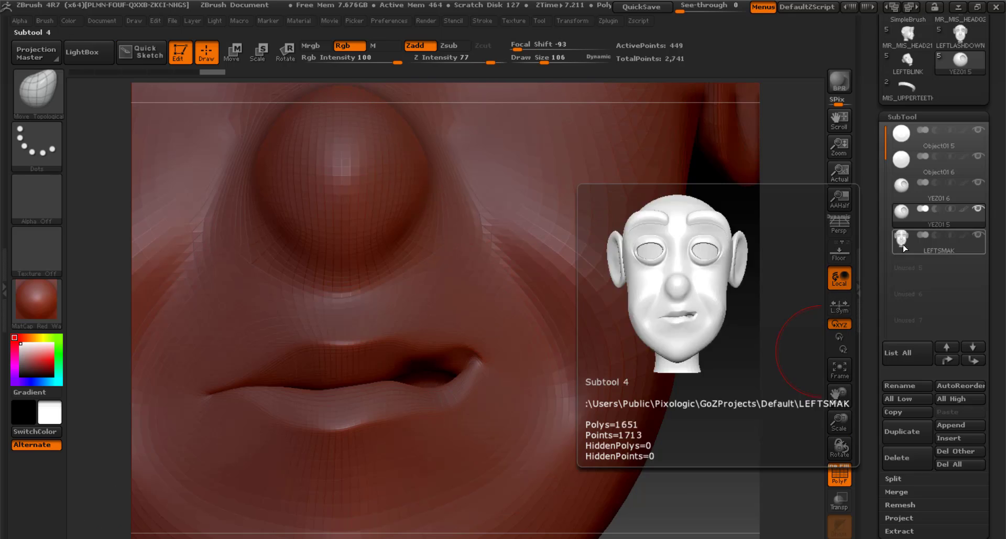
click(926, 248)
Return to 3ds Max and send the selected head objects to ZBrush again.
click(959, 7)
click(632, 22)
click(647, 44)
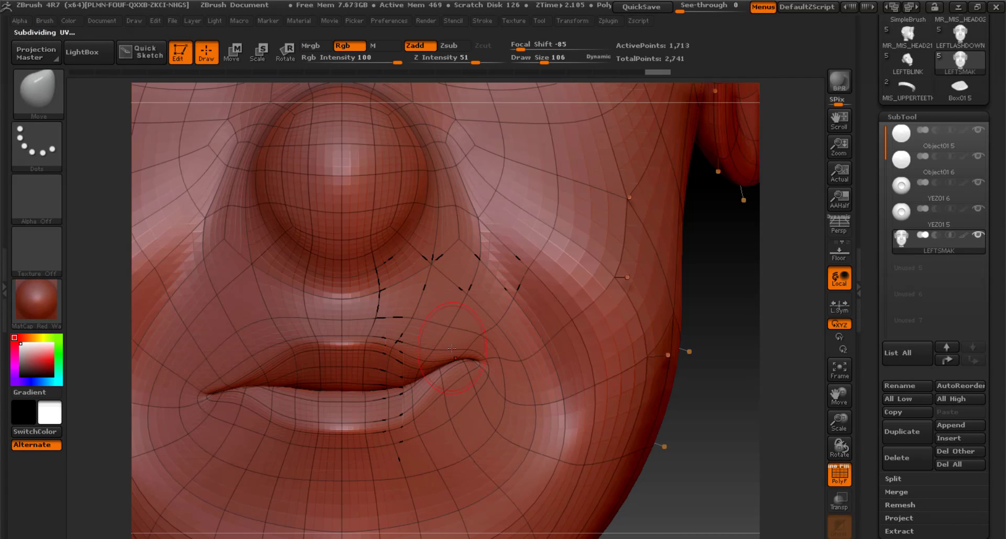
Pull the lips apart at the left mouth corner with the Move Topological brush to form a one-sided opening.
key(b)
key(m)
key(t)
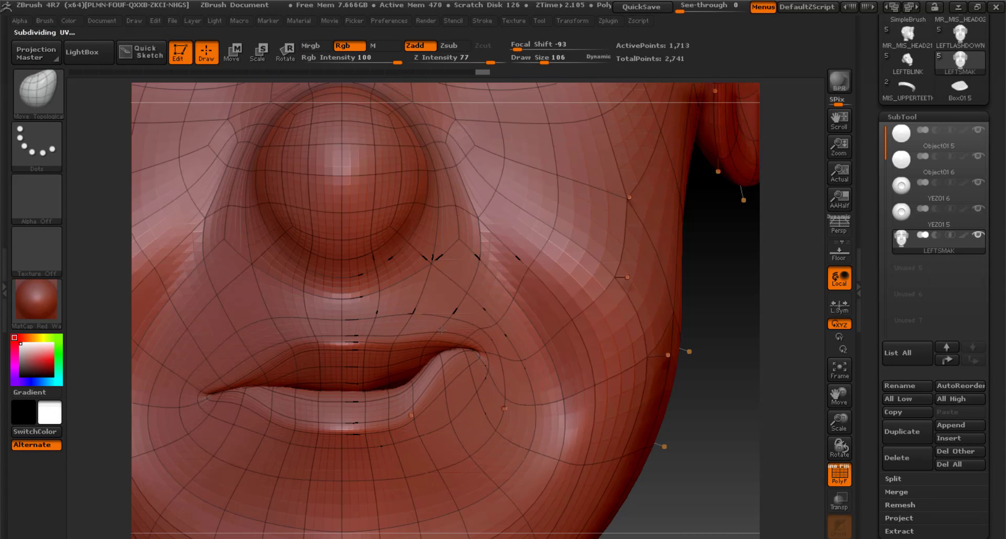
drag(437, 380, 442, 377)
mouse_move(441, 376)
right_down()
mouse_move(452, 394)
mouse_move(367, 375)
right_up()
drag(450, 362, 464, 369)
right_drag(378, 375, 459, 387)
drag(478, 373, 487, 370)
right_drag(503, 374, 466, 374)
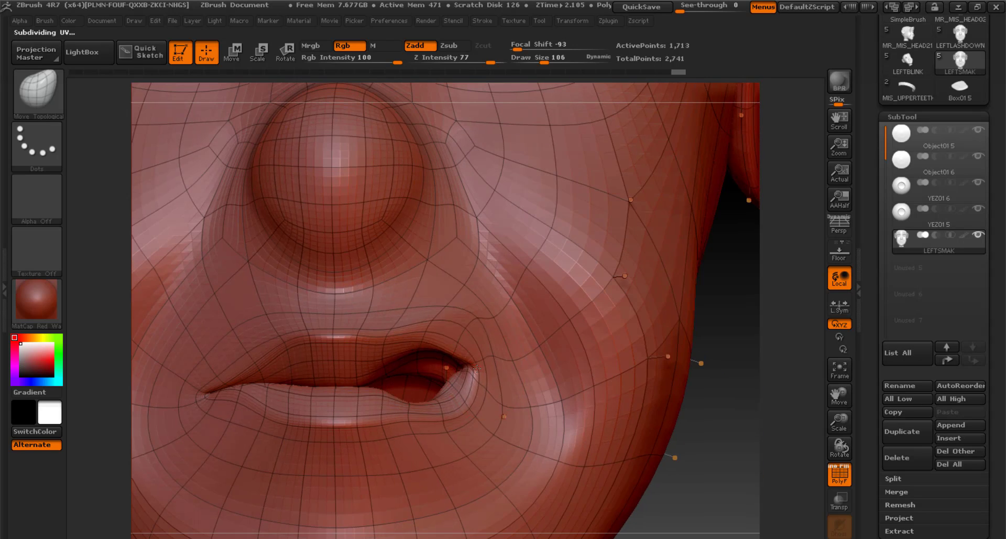
drag(474, 368, 494, 364)
Reshape the left cheek and the fold beside the mouth from several angles with a draw size of 244.
drag(525, 299, 547, 278)
drag(710, 350, 624, 350)
drag(546, 62, 558, 60)
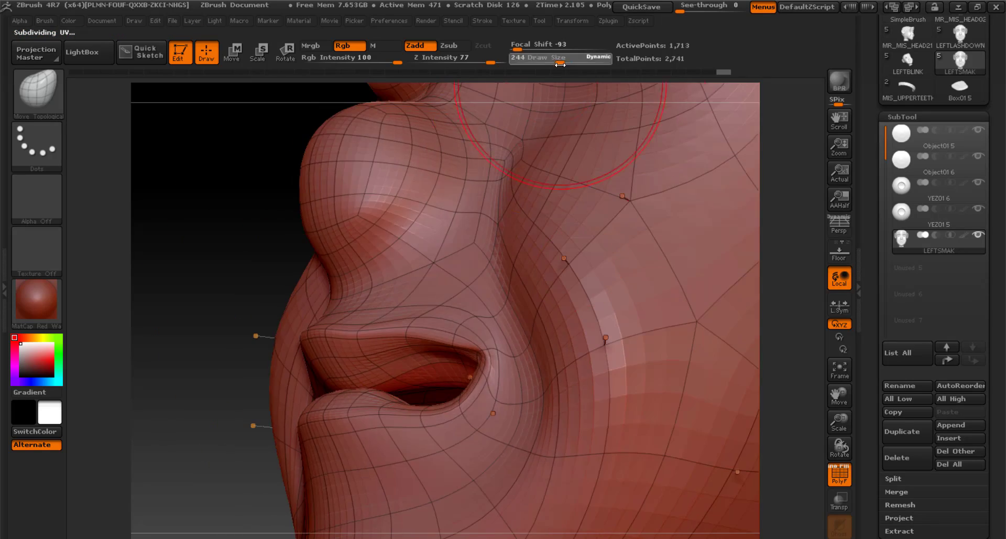
drag(225, 315, 309, 317)
drag(595, 340, 582, 331)
drag(592, 346, 582, 335)
drag(714, 459, 629, 456)
drag(572, 340, 537, 375)
drag(226, 341, 330, 340)
drag(608, 343, 587, 343)
drag(553, 362, 543, 367)
Adjust the area below the left mouth corner with a draw size of 125, and frame the whole head.
drag(558, 61, 547, 62)
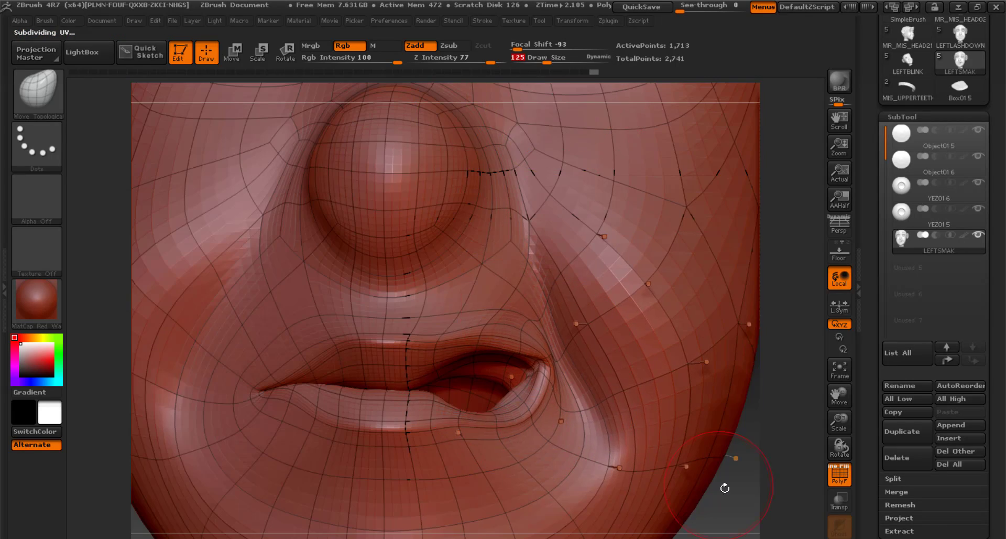
drag(725, 487, 757, 493)
drag(516, 423, 531, 406)
drag(734, 446, 705, 443)
click(840, 368)
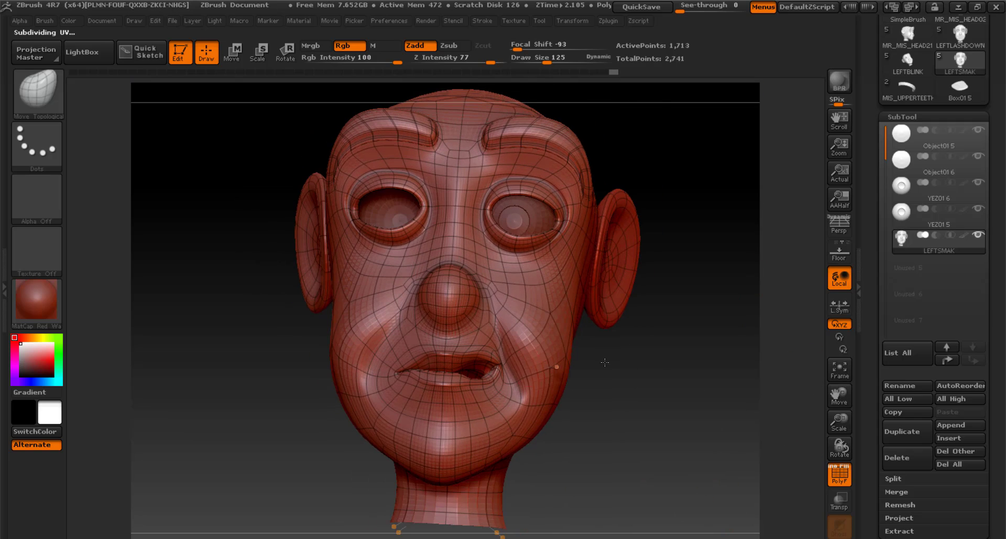
Push the left cheek and mouth area upward with a draw size of 393, checking from front and side.
drag(547, 62, 573, 62)
drag(512, 342, 504, 339)
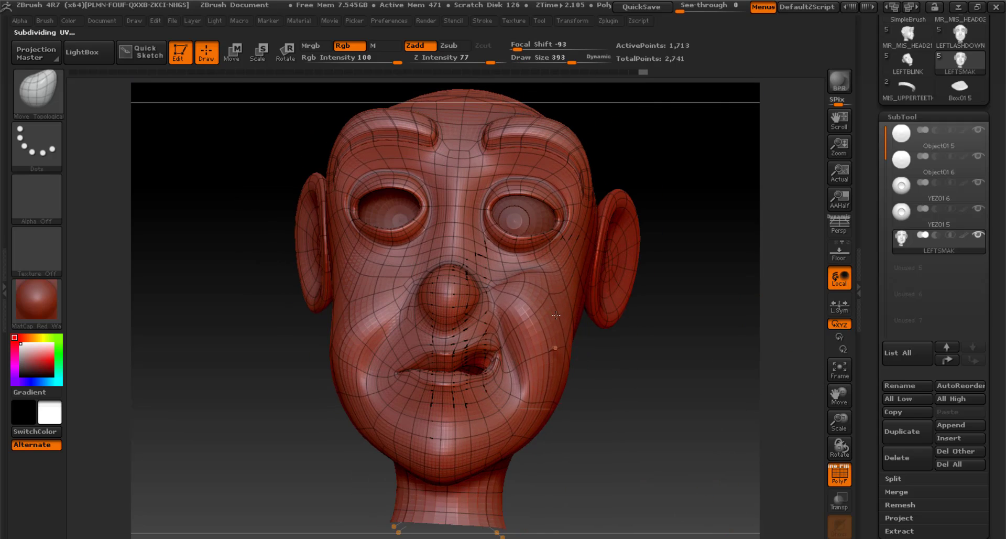
drag(721, 393, 629, 390)
drag(558, 328, 547, 326)
drag(205, 363, 309, 364)
drag(609, 371, 604, 369)
drag(418, 379, 418, 371)
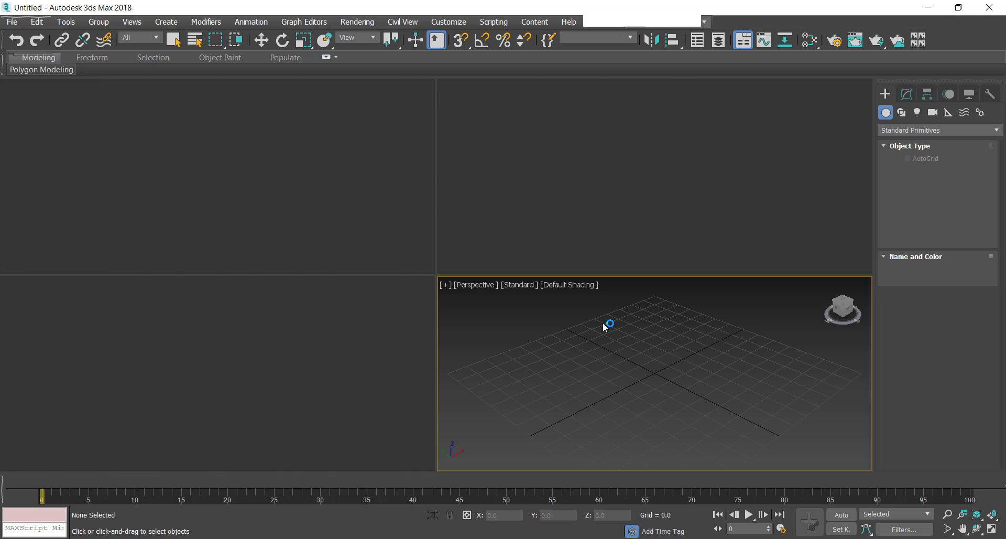
Switch to the Anonem.max scene in 3ds Max and enter vertex editing on the LEFTSMAK head at the mouth.
click(438, 538)
click(294, 498)
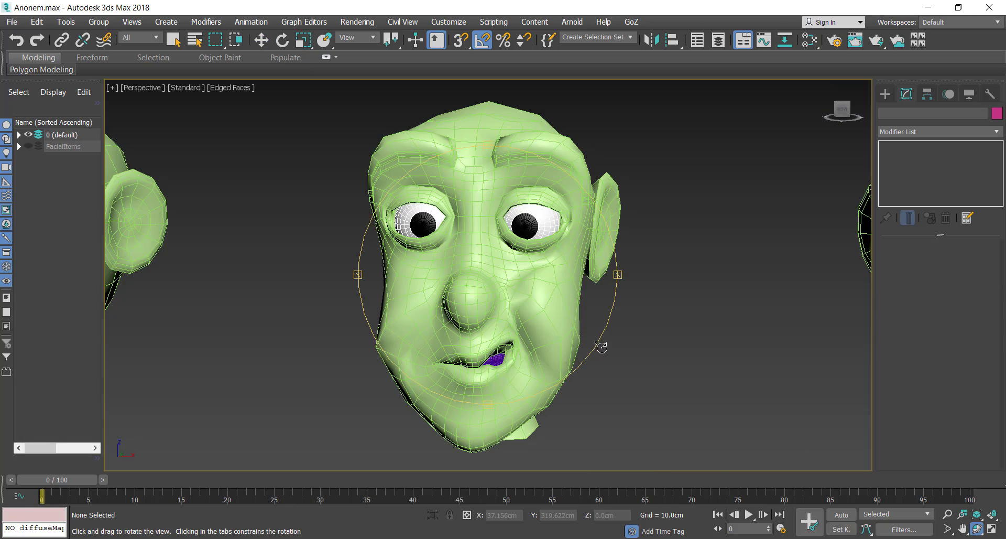
scroll(602, 347, up, 5)
drag(545, 335, 509, 283)
click(261, 40)
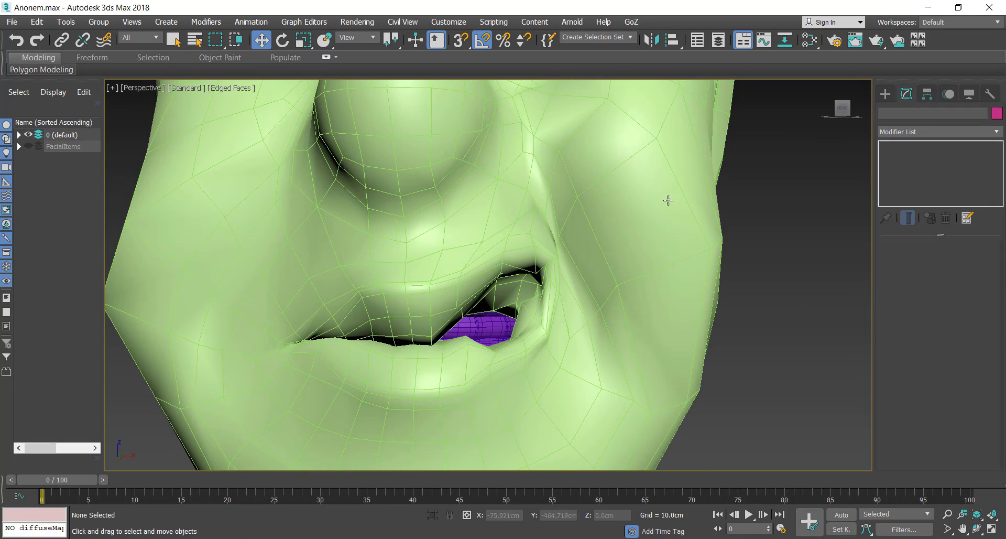
click(667, 201)
key(1)
click(465, 338)
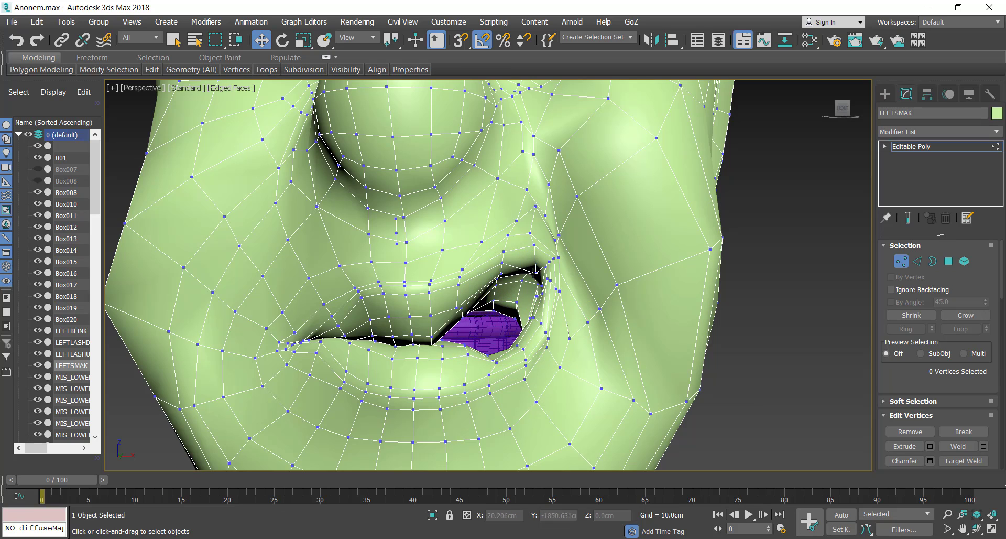
Select the inner mouth vertices just above the exposed teeth at the left mouth corner.
mouse_move(532, 223)
alt+middle_down()
mouse_move(548, 224)
mouse_move(542, 236)
alt+middle_up()
click(513, 311)
ctrl+click(492, 311)
ctrl+click(510, 325)
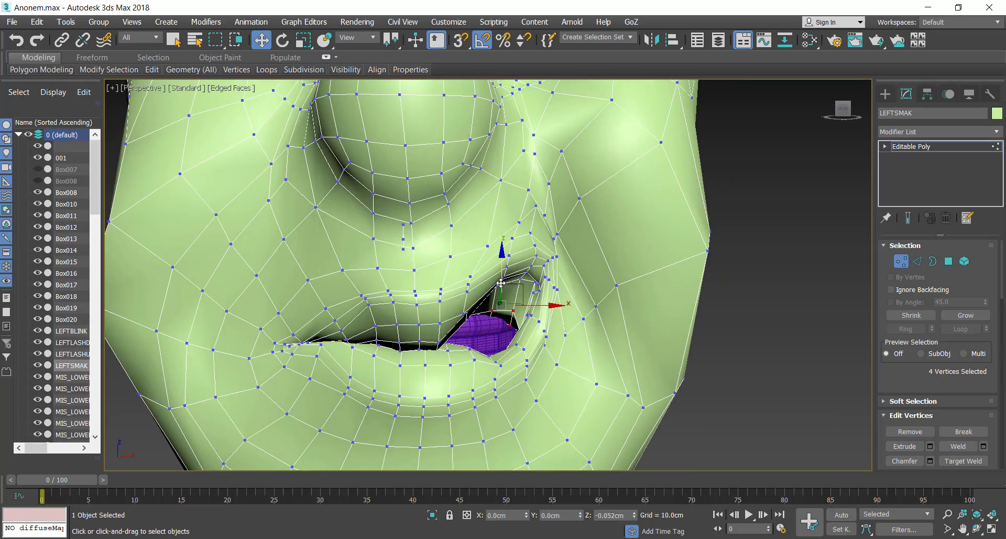
Select the inner mouth wall vertices beside the teeth at the left corner in wireframe display.
click(979, 530)
drag(551, 320, 516, 319)
key(F3)
right_click(508, 349)
click(502, 353)
click(992, 529)
click(992, 530)
click(979, 530)
right_click(516, 319)
ctrl+click(522, 356)
ctrl+click(522, 370)
ctrl+click(522, 386)
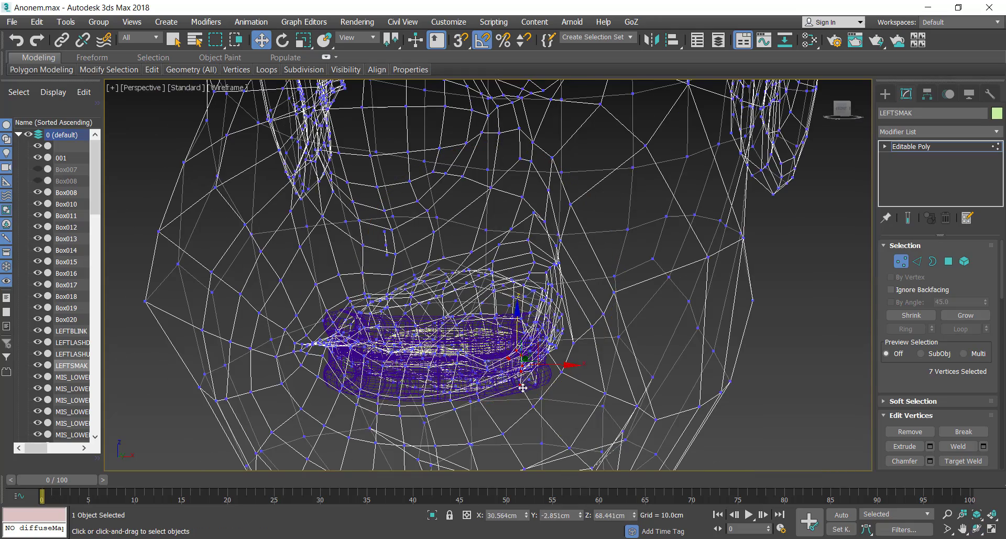
Select the column of vertices inside the lower lip, in front of the lower teeth.
key(F3)
key(F3)
ctrl+click(487, 365)
ctrl+click(487, 370)
ctrl+click(478, 383)
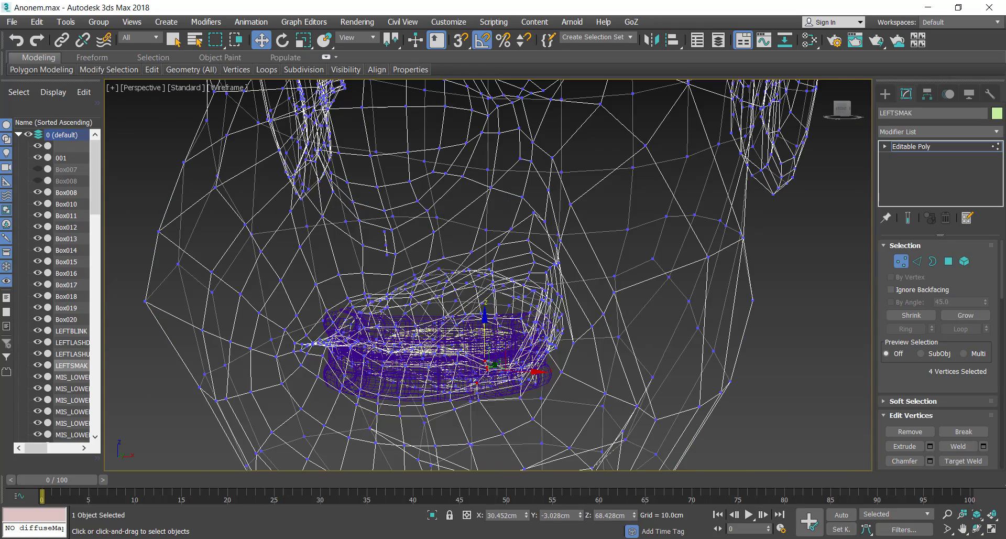
ctrl+click(477, 393)
ctrl+click(478, 401)
Return to shaded display and lower the lower-lip vertices beneath the exposed teeth on the LEFTSMAK head.
key(F3)
click(461, 350)
ctrl+click(457, 353)
ctrl+click(456, 363)
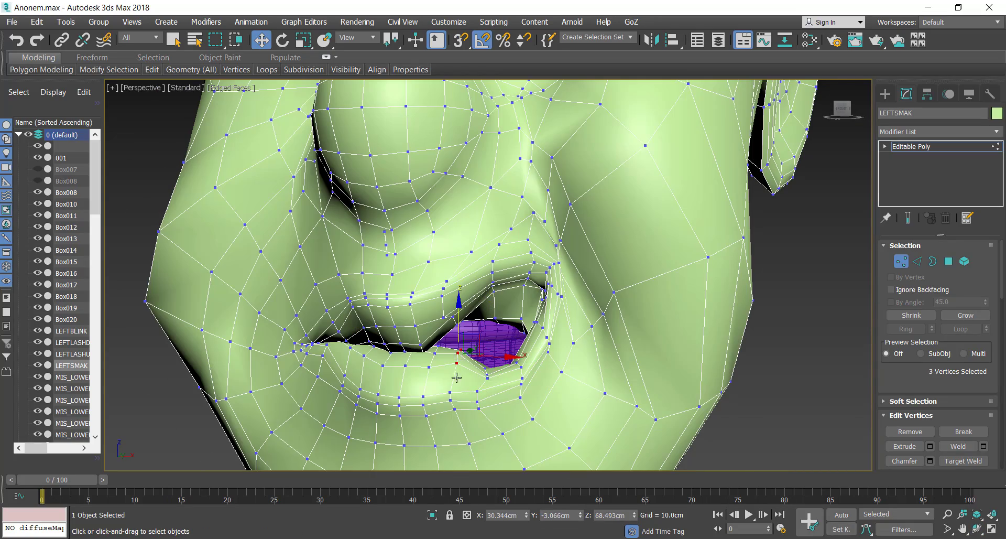
click(467, 354)
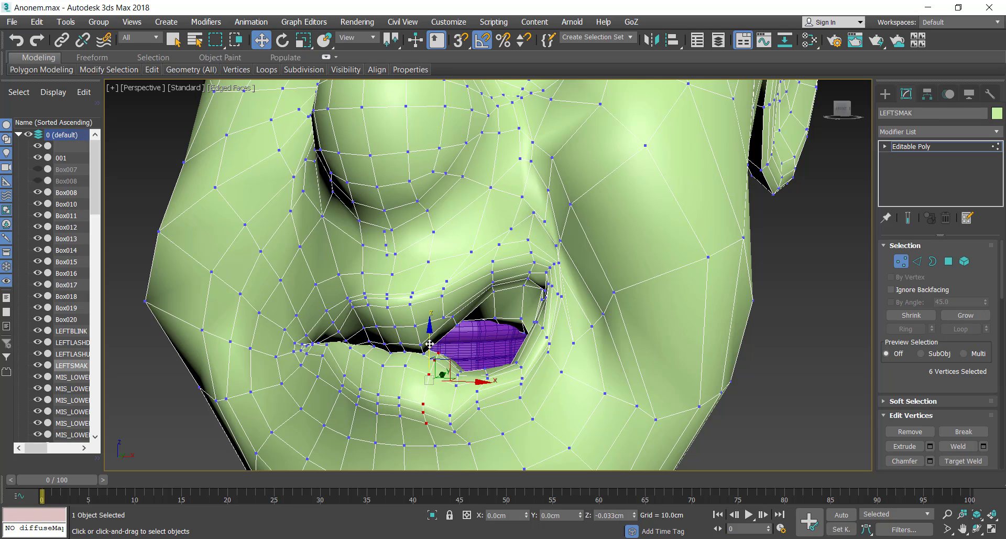
click(446, 330)
drag(441, 333, 440, 341)
Nudge the two vertices at the raised left mouth corner slightly inward and down.
scroll(452, 335, down, 5)
alt+middle_drag(442, 341, 511, 361)
scroll(452, 336, up, 5)
click(513, 378)
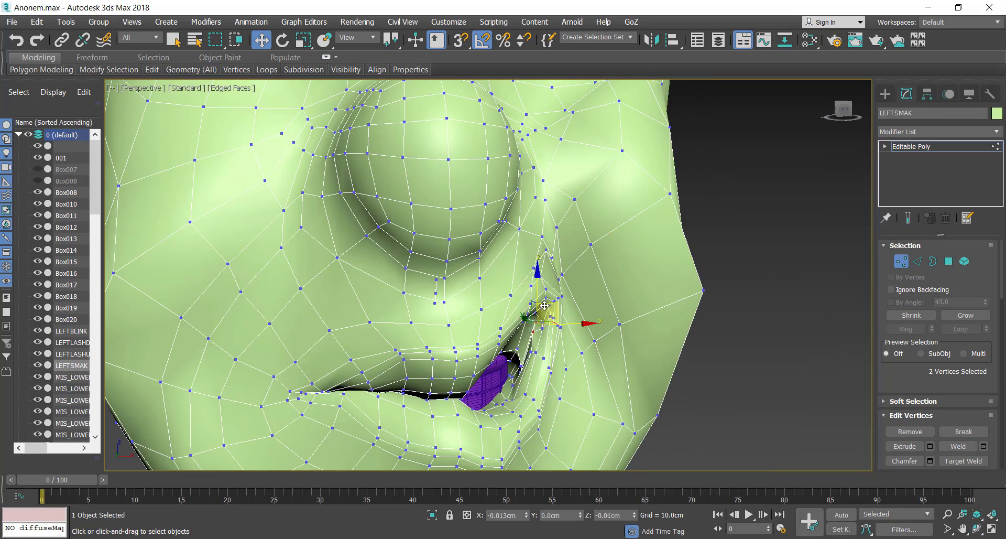
click(592, 311)
Select four vertices along the left smile fold beside the mouth and shift them slightly toward the mouth.
scroll(594, 312, down, 4)
scroll(593, 311, down, 2)
alt+middle_drag(593, 312, 561, 309)
click(537, 253)
ctrl+click(545, 273)
ctrl+click(561, 310)
ctrl+click(577, 367)
drag(585, 305, 580, 306)
Leave vertex editing and apply a TurboSmooth modifier to the LEFTSMAK head to preview the smoothed smirk.
click(902, 261)
click(997, 131)
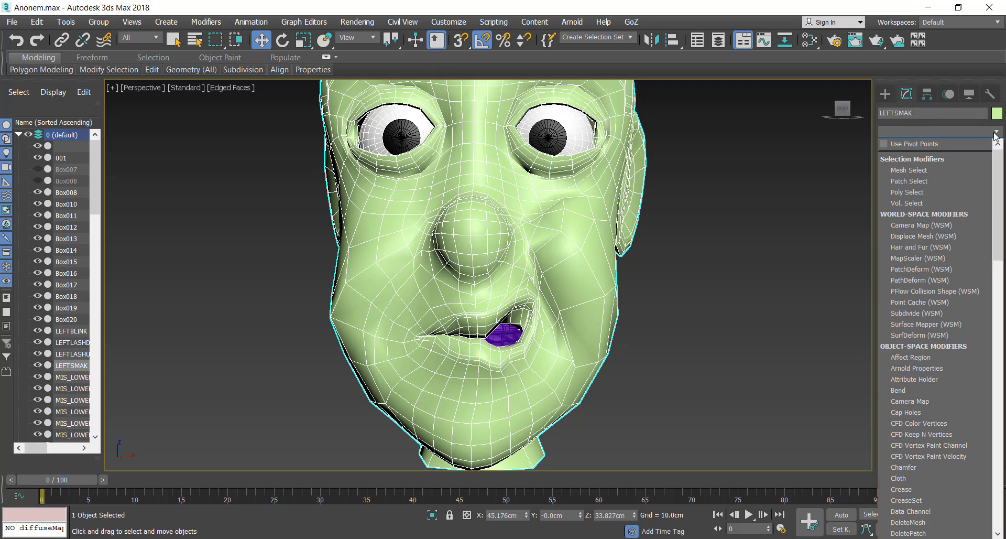
key(t)
key(t)
key(t)
key(Return)
scroll(715, 346, down, 6)
scroll(708, 343, up, 3)
key(F4)
key(F4)
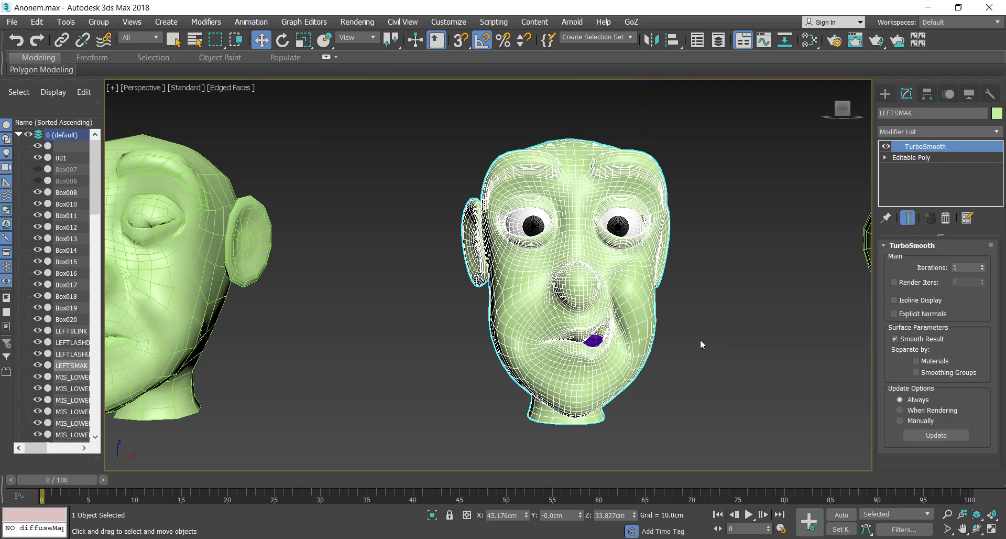
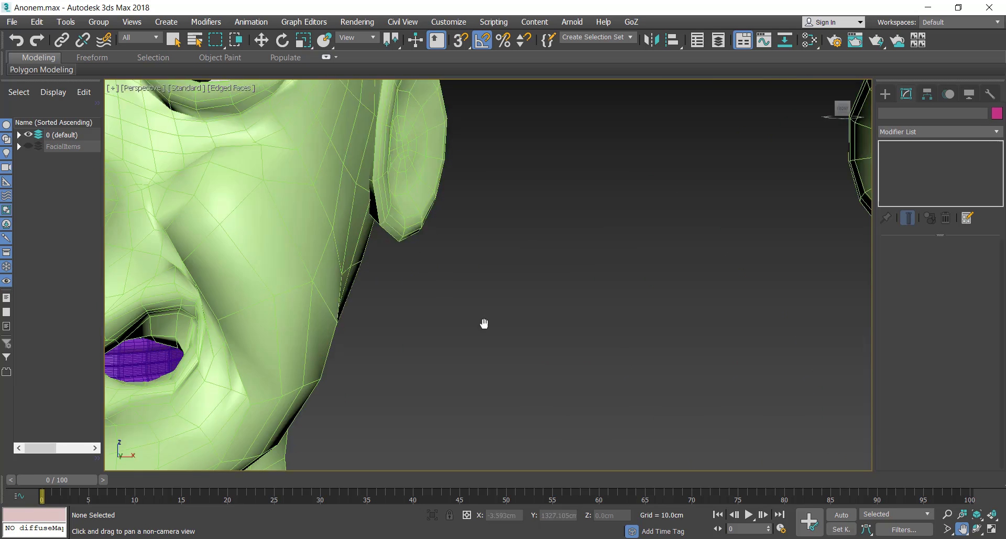
Enter vertex editing on the LEFTSMAK head and lower the inner lower-lip vertex under the teeth at the left corner.
middle_drag(503, 319, 568, 326)
scroll(483, 274, up, 4)
click(483, 273)
key(1)
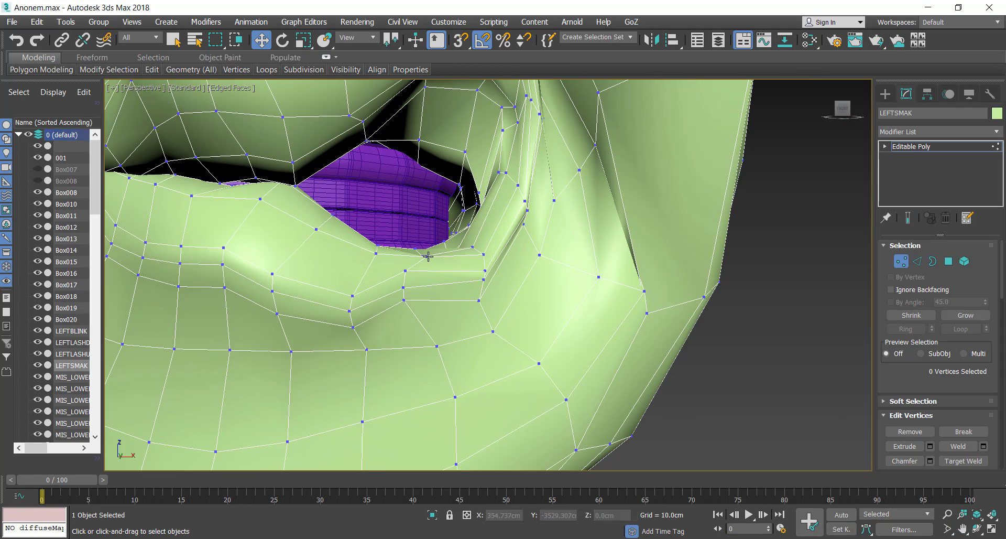
click(429, 255)
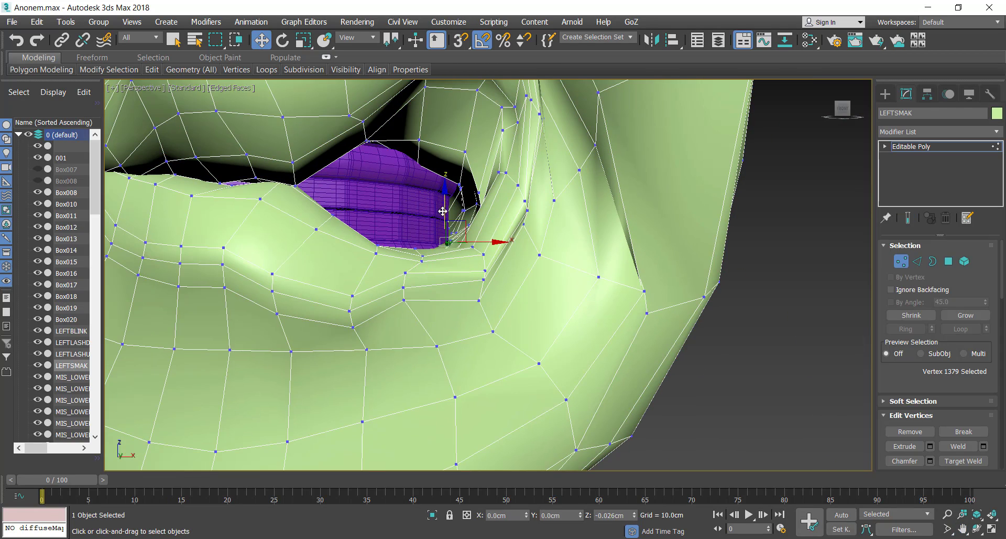
Move the vertex at the outer edge of the left mouth corner slightly inward and inspect the inner corner vertices.
alt+middle_drag(508, 277, 398, 220)
click(376, 193)
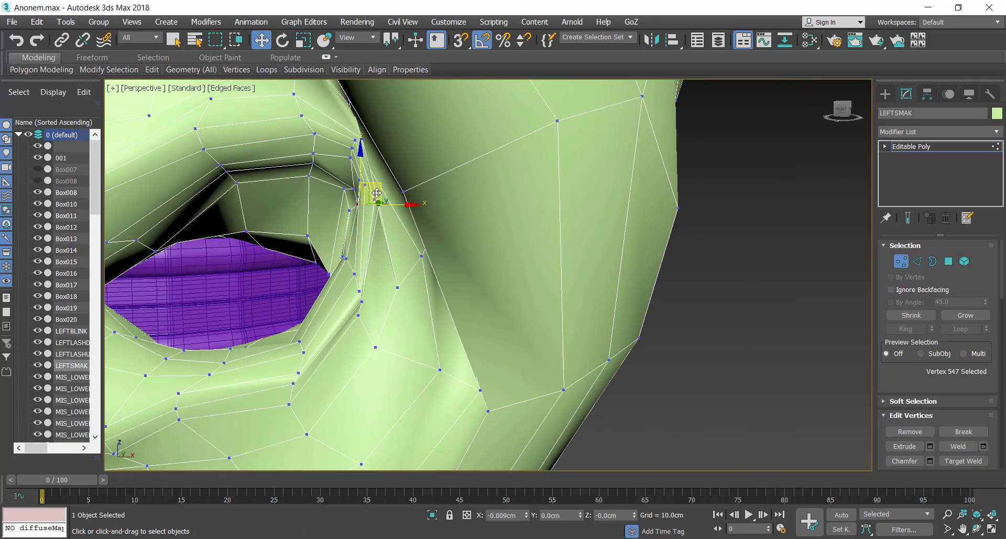
click(977, 529)
drag(377, 251, 396, 263)
right_click(395, 263)
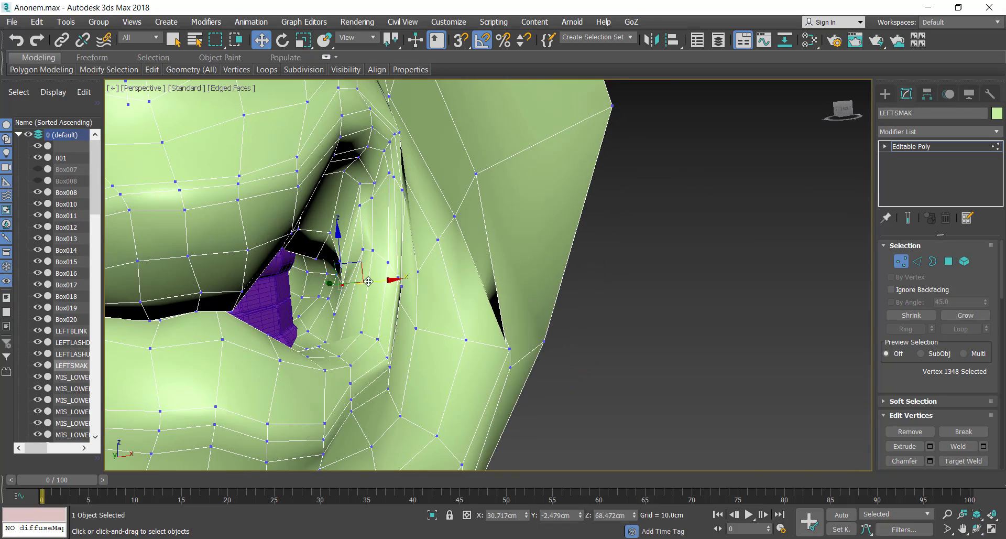
alt+middle_drag(495, 313, 455, 273)
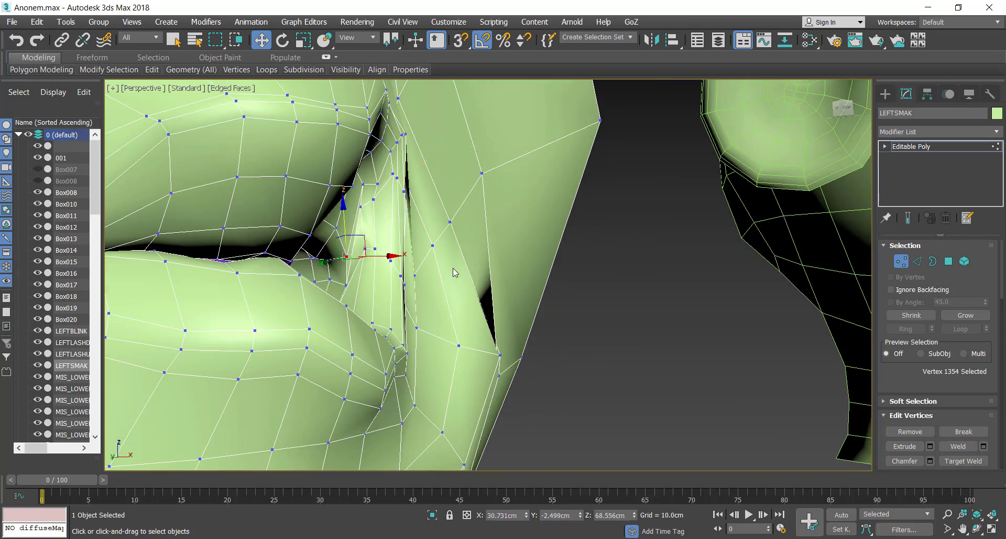
Raise the inner mouth vertex above the teeth nearest the left mouth corner slightly.
click(977, 530)
drag(414, 283, 362, 263)
right_click(362, 262)
click(309, 261)
drag(307, 229, 306, 223)
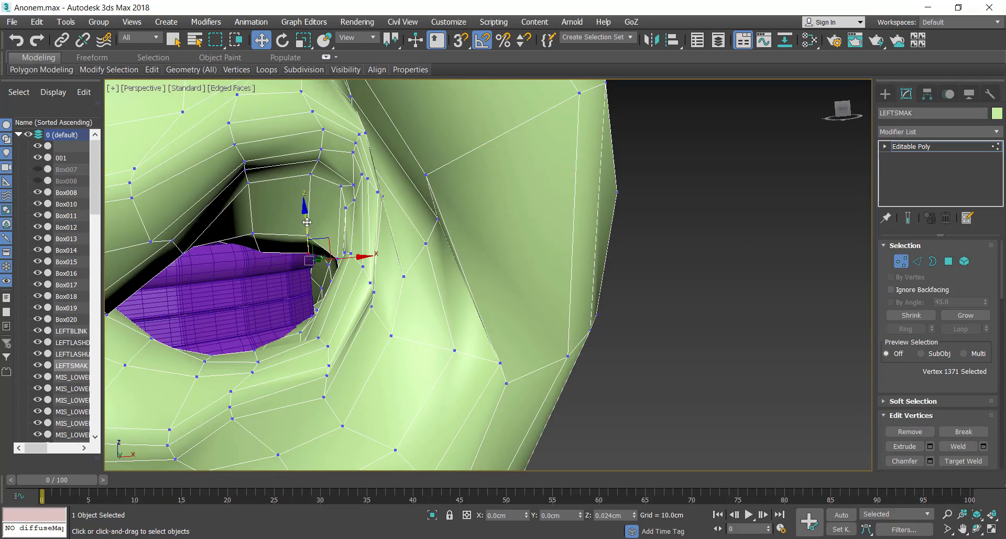
Raise the neighbouring vertex above the teeth, farther in from the left mouth corner.
click(977, 529)
drag(388, 252, 362, 293)
right_click(362, 294)
click(206, 219)
drag(207, 184, 206, 177)
click(978, 529)
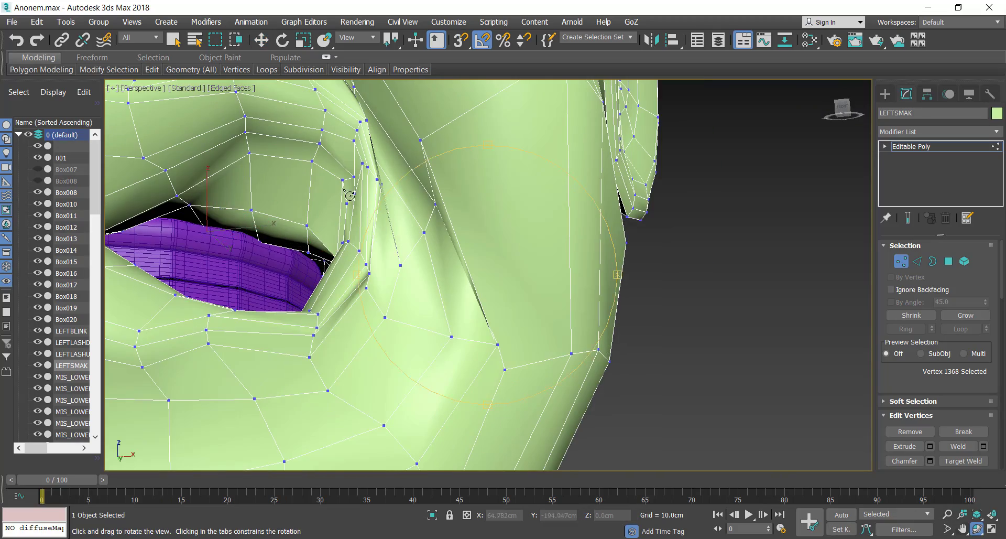
drag(336, 220, 272, 229)
right_click(272, 229)
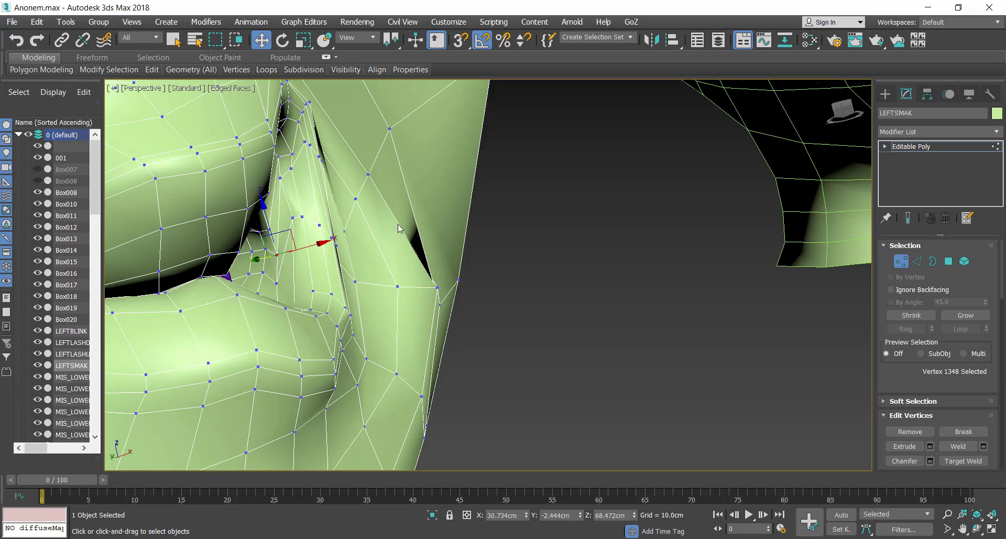
Examine the corrected left smirk from several angles and leave vertex editing on the LEFTSMAK head.
key(ctrl+r)
scroll(429, 225, down, 6)
drag(398, 228, 515, 278)
scroll(460, 218, up, 6)
scroll(445, 221, down, 6)
scroll(564, 208, up, 4)
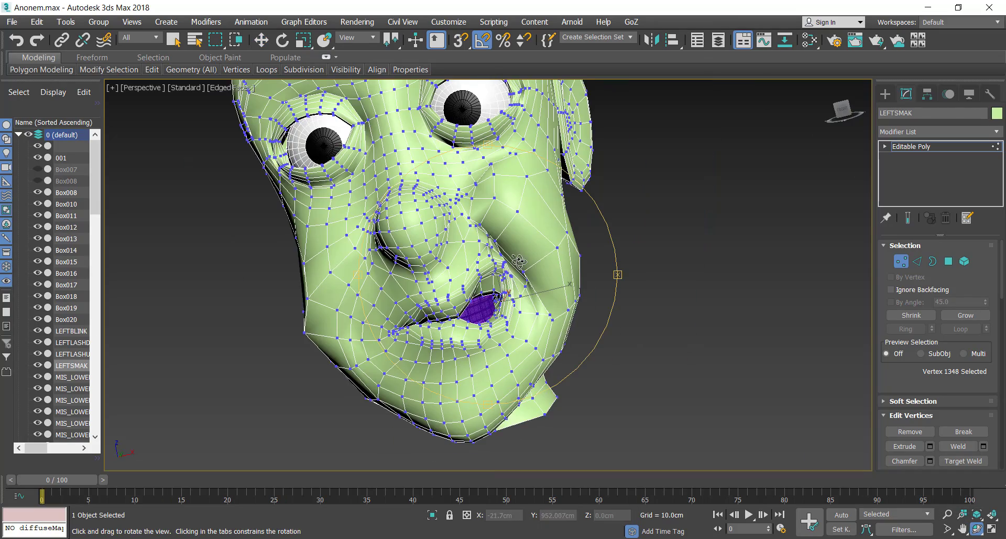
right_click(519, 261)
click(902, 261)
middle_drag(819, 241, 568, 253)
scroll(739, 262, down, 6)
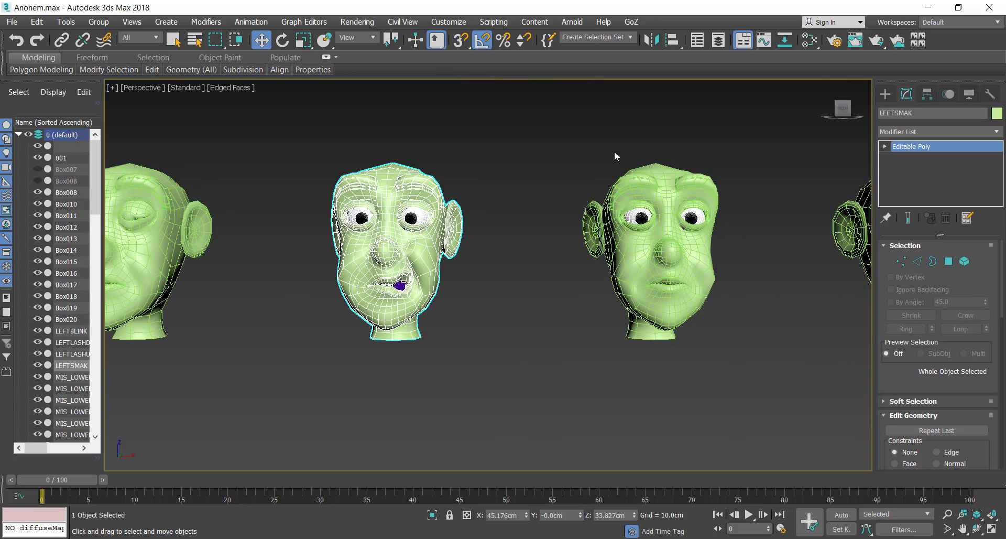
Select the LEFTSMILE head with its eyes and teeth, send it to ZBrush and choose the Move Topological brush.
click(644, 189)
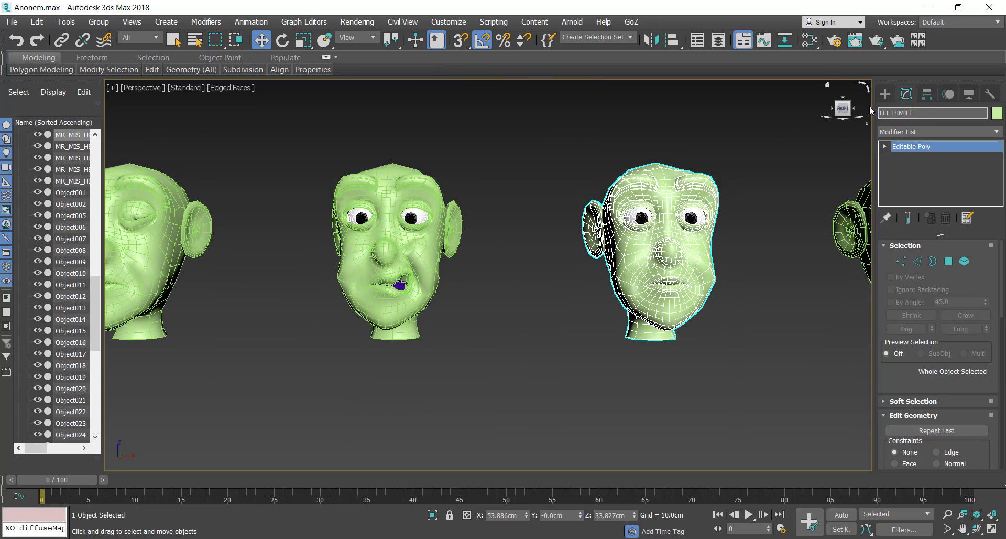
middle_drag(722, 246, 582, 239)
scroll(582, 238, up, 4)
middle_drag(581, 238, 582, 258)
scroll(582, 258, down, 2)
drag(328, 420, 642, 121)
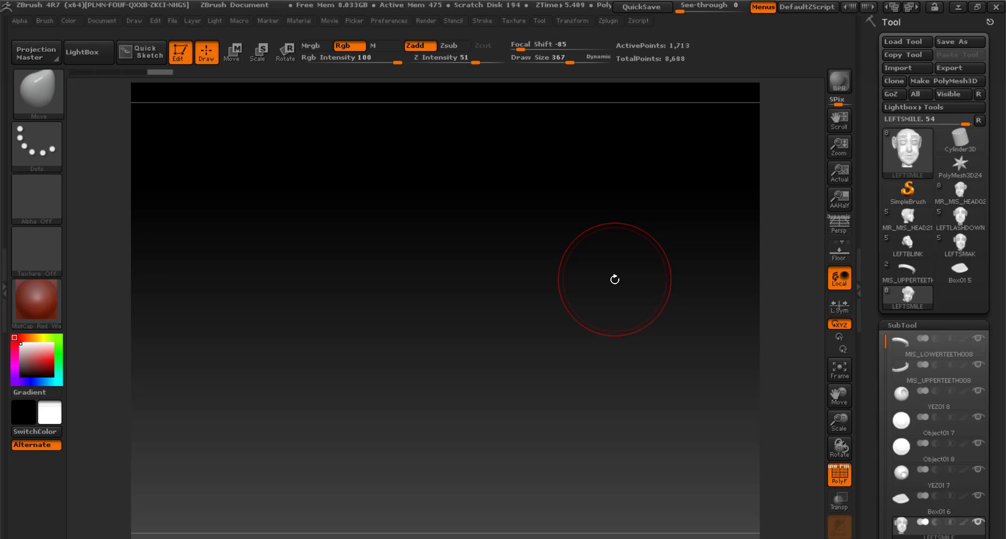
key(b)
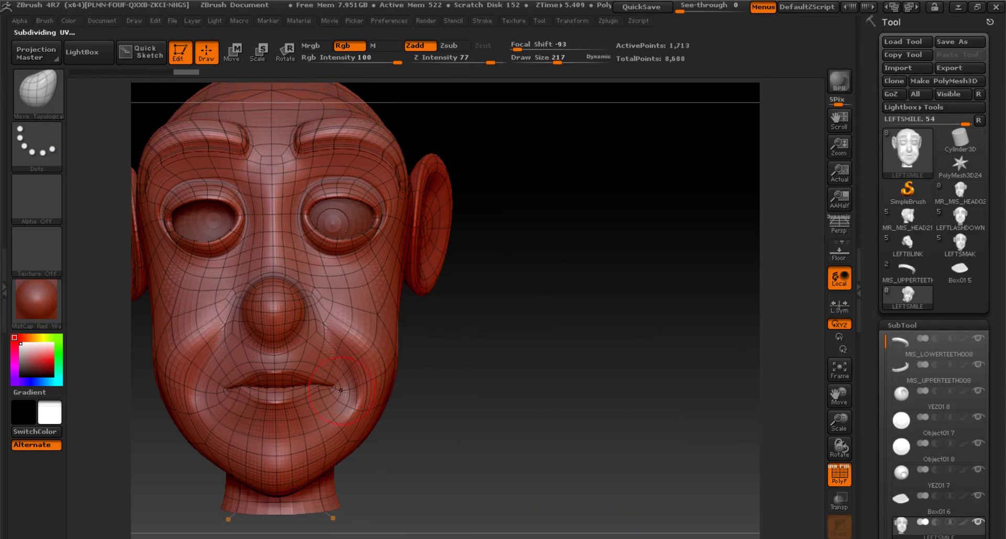
drag(342, 391, 350, 373)
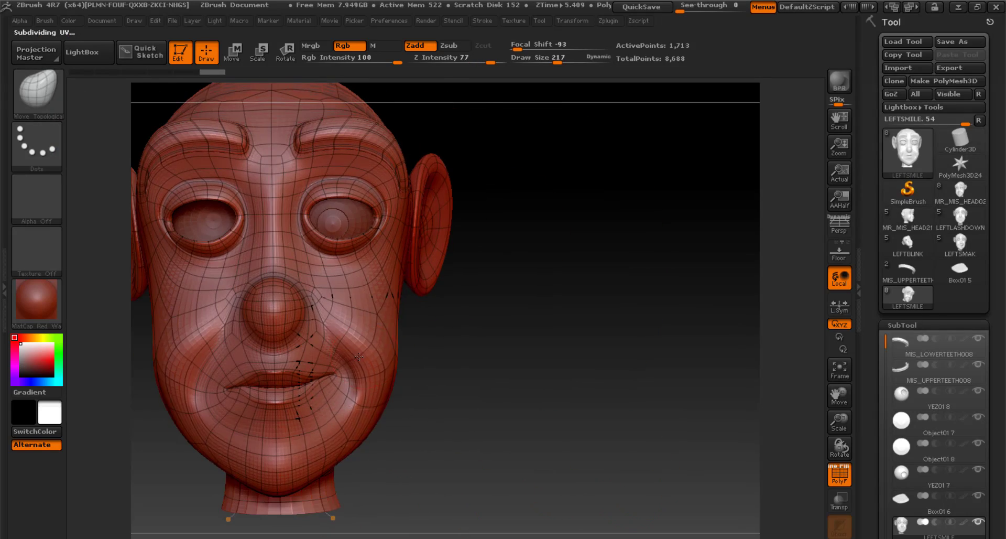
mouse_move(545, 419)
mouse_down()
mouse_move(461, 409)
mouse_move(529, 420)
mouse_up()
key(ctrl+z)
Pull the left mouth corner and the adjoining cheek of the LEFTSMILE head slightly upward and outward.
drag(364, 383, 368, 378)
mouse_move(525, 414)
mouse_down()
mouse_move(419, 409)
mouse_move(482, 398)
mouse_up()
drag(322, 386, 325, 381)
mouse_move(524, 420)
mouse_down()
mouse_move(629, 414)
mouse_move(430, 414)
mouse_up()
Shape and smooth the left cheek fold above the mouth corner with a brush draw size of 272.
drag(558, 62, 562, 63)
mouse_move(344, 356)
mouse_down()
mouse_move(338, 348)
mouse_move(336, 369)
mouse_up()
drag(472, 446, 555, 441)
drag(498, 430, 556, 419)
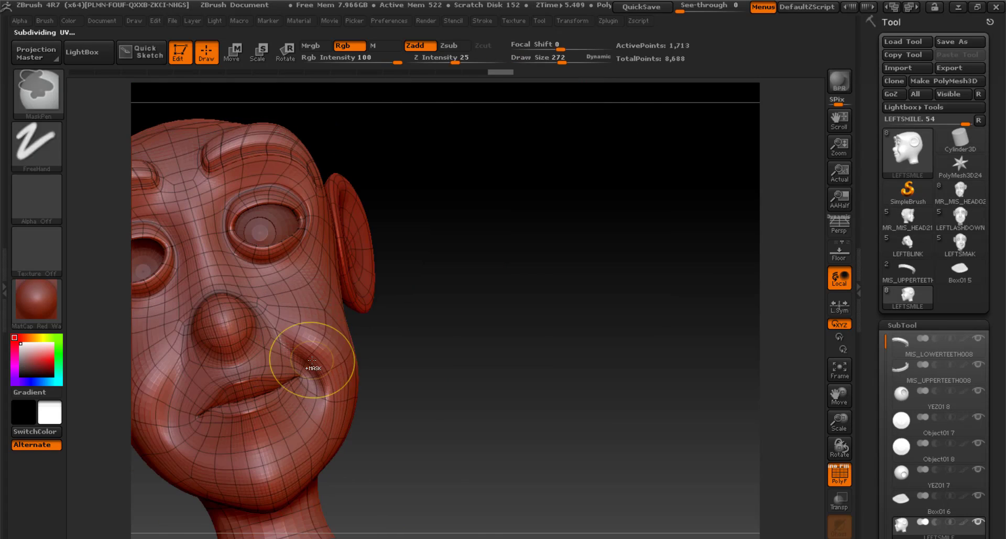
shift+drag(310, 360, 320, 351)
drag(563, 62, 572, 62)
mouse_move(550, 414)
mouse_down()
mouse_move(408, 409)
mouse_move(555, 420)
mouse_up()
Pull the crease between the left cheek and mouth corner up with draw size 156, and frame the head from the front.
drag(572, 62, 550, 63)
drag(287, 367, 268, 342)
drag(278, 362, 274, 357)
drag(472, 409, 430, 409)
drag(287, 371, 284, 367)
click(840, 371)
shift+drag(650, 340, 709, 338)
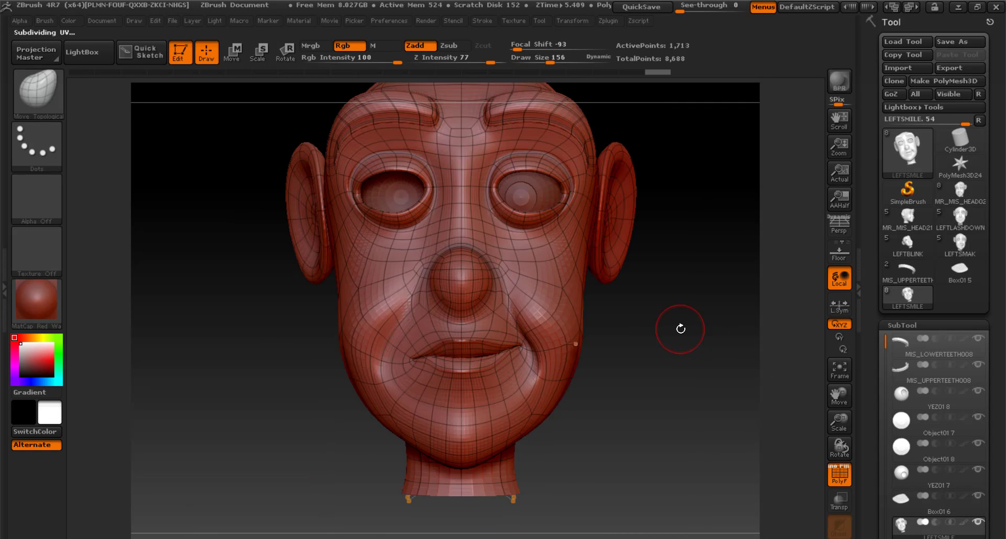
Adjust the upper smile fold between the nose and left cheek, and enlarge the brush draw size to 302.
drag(529, 304, 525, 298)
mouse_move(525, 301)
mouse_down()
mouse_move(519, 295)
mouse_move(568, 316)
mouse_up()
click(565, 63)
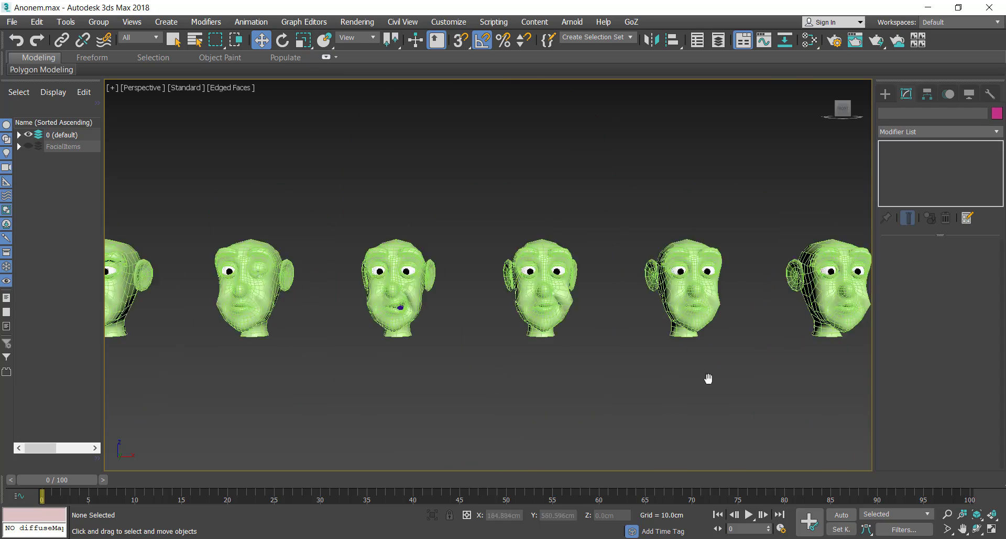
In 3ds Max, shift the heads beyond LEFTSMILE aside and copy the yellow base head into the gap in the row.
drag(695, 272, 768, 272)
scroll(488, 294, down, 3)
middle_drag(420, 341, 673, 269)
drag(281, 326, 347, 401)
shift+drag(352, 365, 791, 362)
click(505, 309)
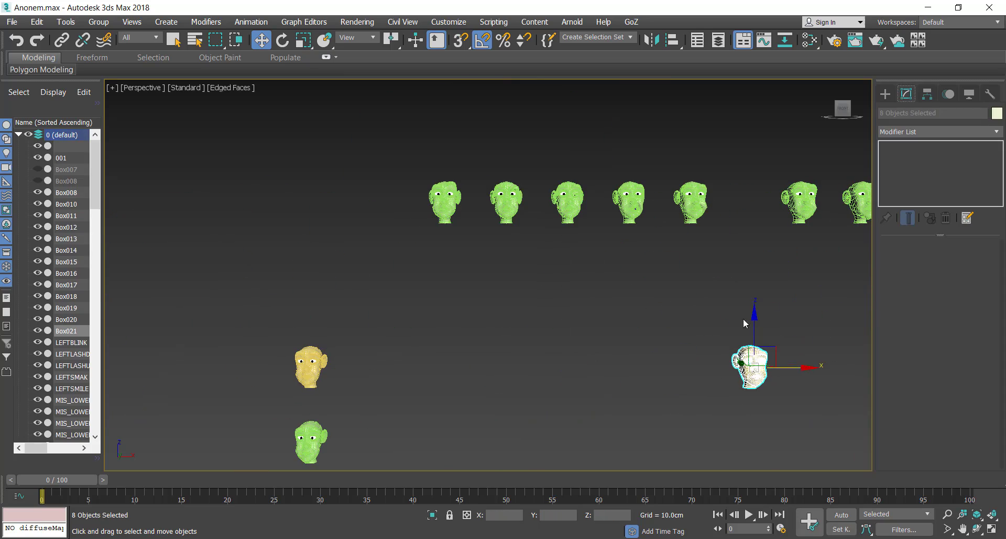
drag(752, 324, 752, 161)
mouse_move(800, 270)
middle_down()
mouse_move(701, 288)
mouse_move(767, 243)
middle_up()
key(z)
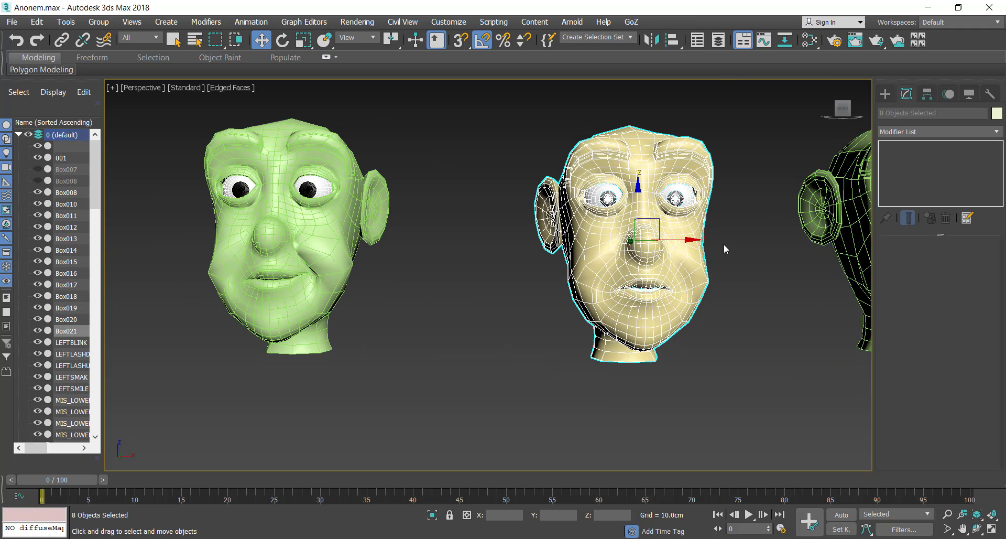
Switch back to the LEFTSMILE head in ZBrush and pull the right mouth corner and lower lip toward the mouth's centre.
click(297, 304)
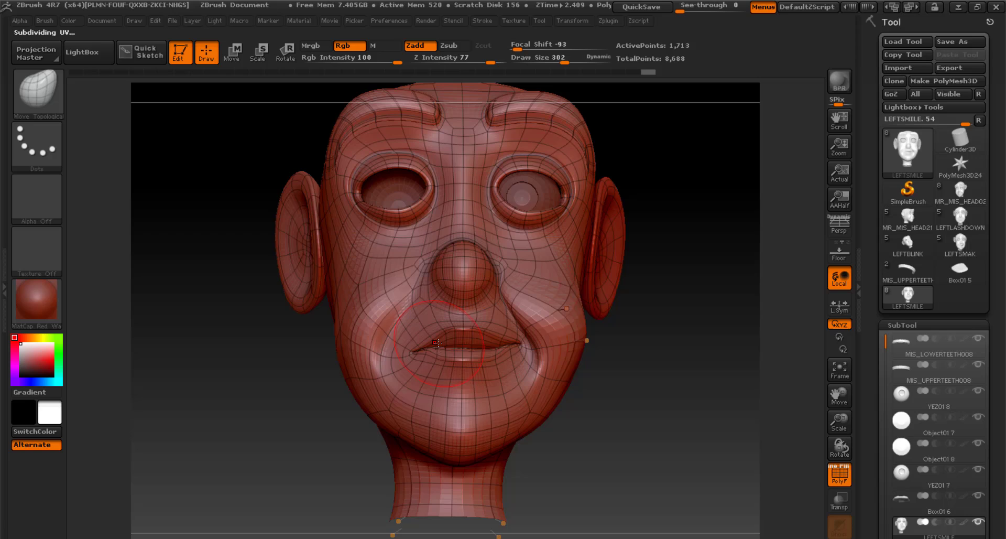
drag(437, 343, 452, 346)
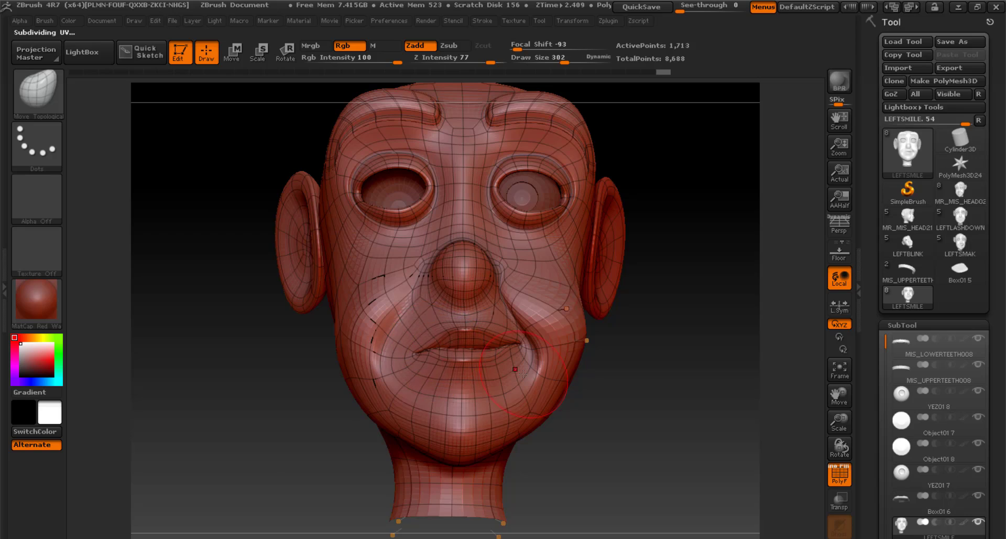
mouse_move(621, 409)
mouse_down()
mouse_move(723, 417)
mouse_move(593, 427)
mouse_up()
drag(435, 353, 455, 360)
drag(471, 367, 485, 359)
drag(618, 411, 731, 416)
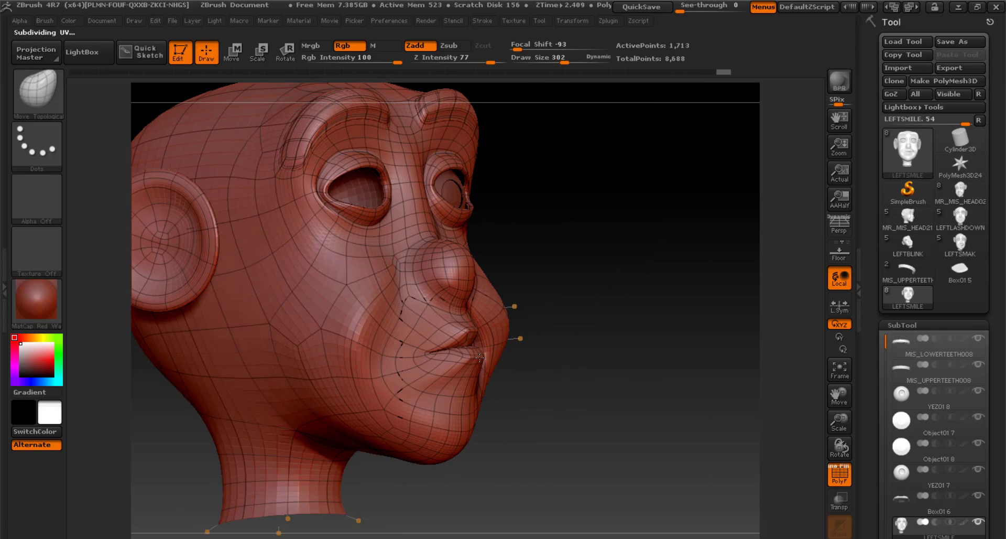
Adjust the lips of the LEFTSMILE head from side and three-quarter views, pulling the upper lip upward.
drag(457, 340, 464, 332)
drag(682, 414, 568, 420)
drag(488, 350, 493, 334)
drag(614, 409, 676, 412)
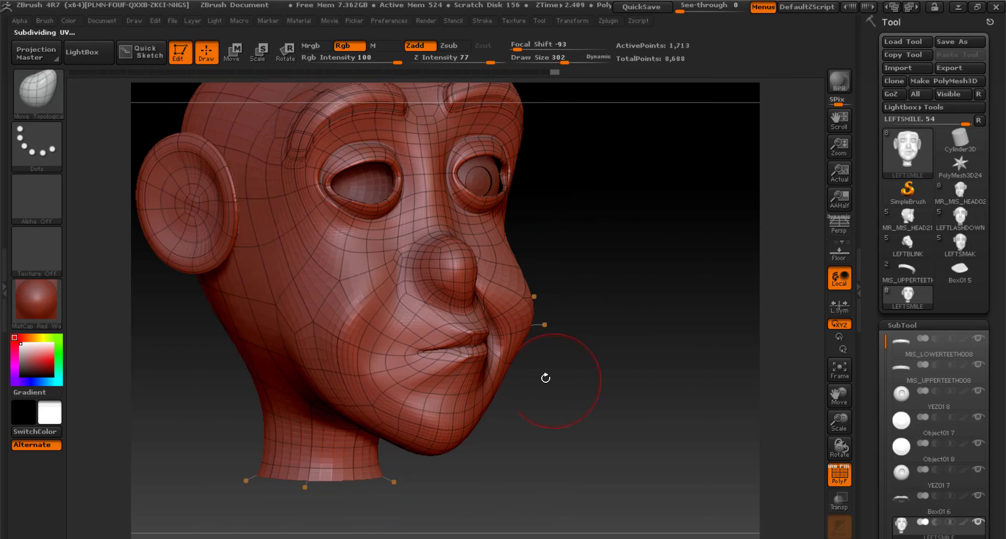
drag(840, 422, 841, 448)
drag(655, 419, 582, 422)
drag(467, 362, 468, 351)
drag(475, 346, 498, 317)
Refine the edge of the upper lip on both sides of the mouth with brush draw size 125.
click(547, 59)
drag(527, 328, 531, 318)
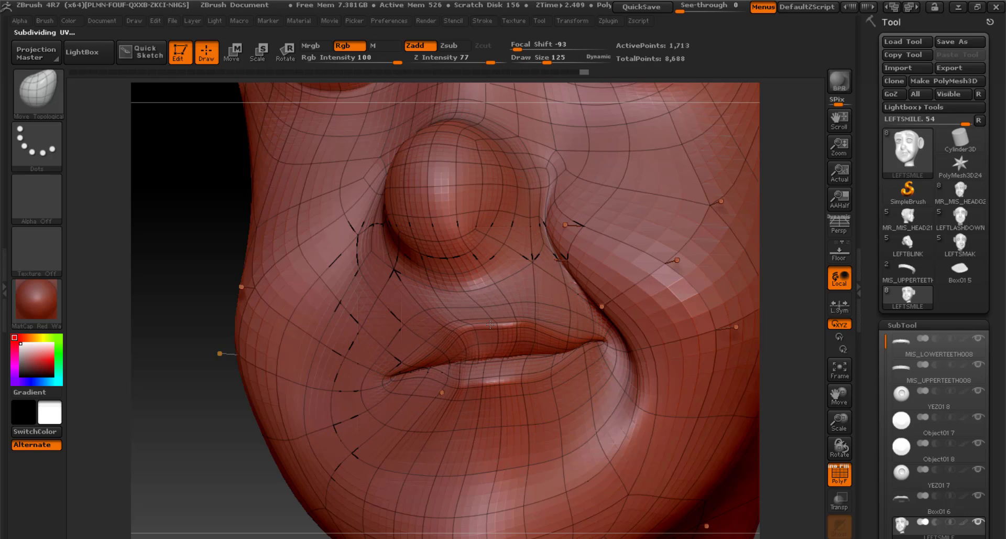
drag(464, 333, 461, 324)
mouse_move(525, 379)
mouse_down()
mouse_move(526, 388)
mouse_move(461, 392)
mouse_up()
drag(242, 414, 474, 417)
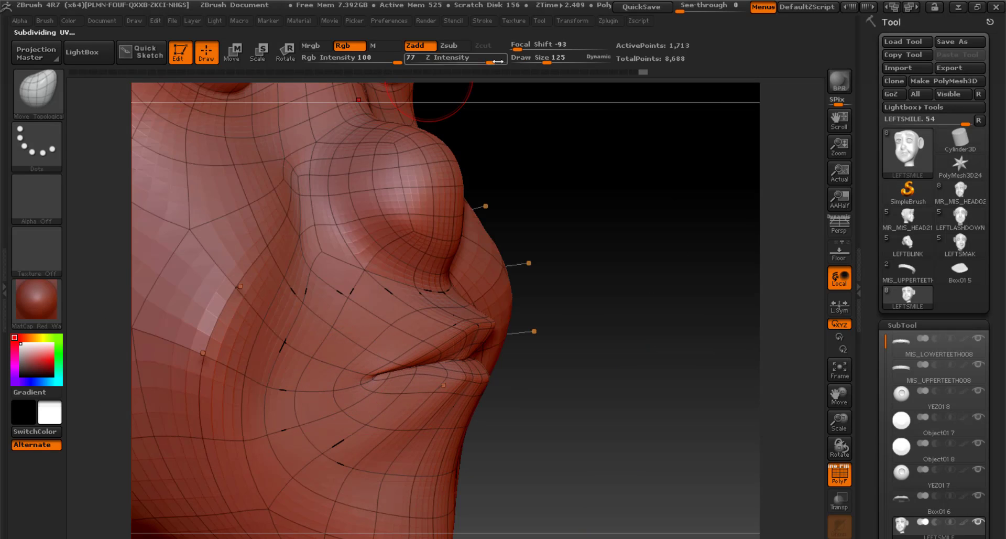
Set Z Intensity to 47 and draw size to 272, and reshape the right cheek beside the mouth.
drag(498, 61, 473, 61)
click(562, 60)
drag(228, 309, 238, 302)
drag(560, 434, 336, 424)
drag(263, 349, 252, 346)
Pull the right cheek crease beside the mouth corner forward and up in side view.
drag(183, 404, 404, 406)
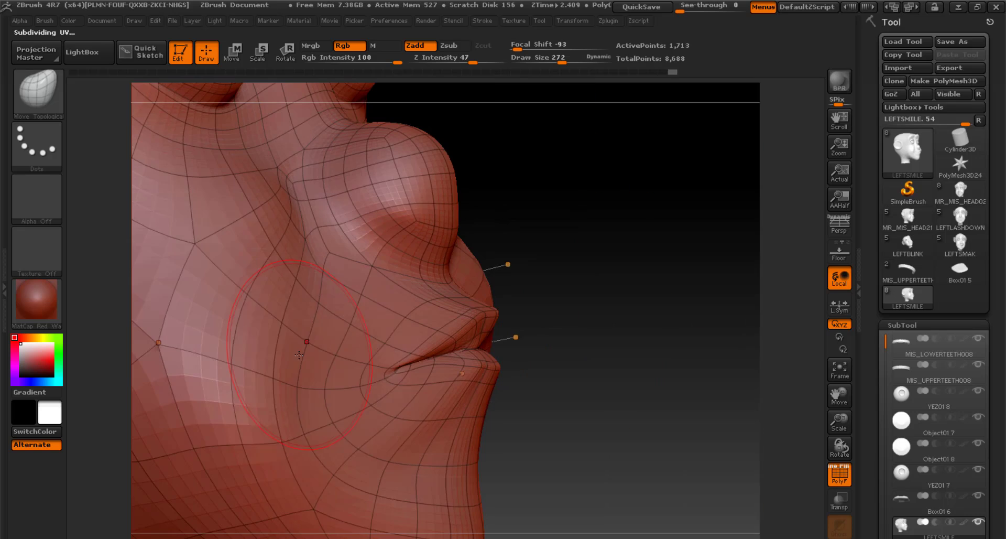
drag(299, 355, 306, 343)
drag(302, 388, 310, 377)
drag(298, 336, 309, 322)
Touch up the left cheek fold on LEFTSMILE and send the head back to 3ds Max with GoZ.
drag(630, 420, 409, 419)
drag(558, 314, 550, 307)
drag(840, 419, 838, 386)
drag(650, 357, 694, 353)
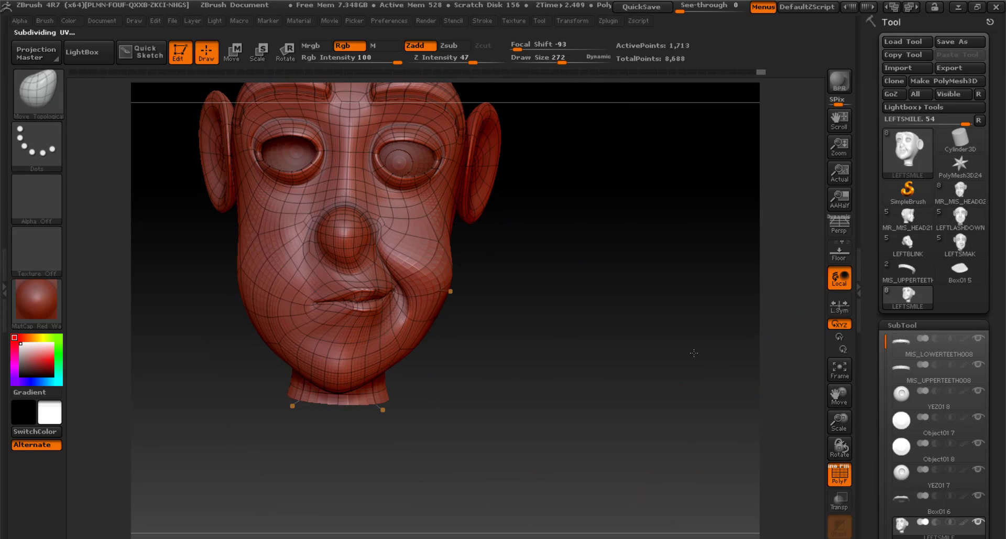
click(891, 94)
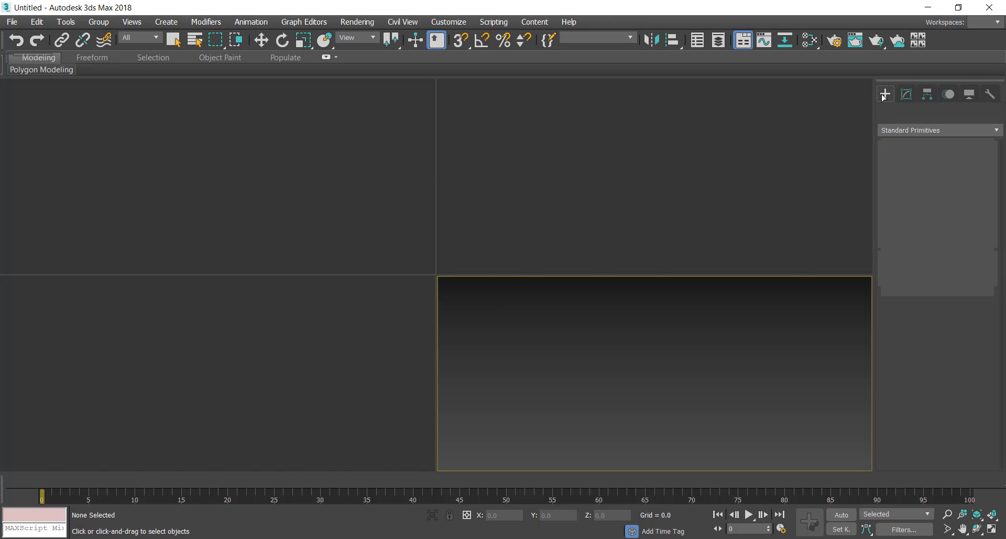
Close the extra untitled 3ds Max windows and return to the Anonem.max scene.
mouse_move(438, 538)
click(508, 498)
click(990, 7)
click(420, 514)
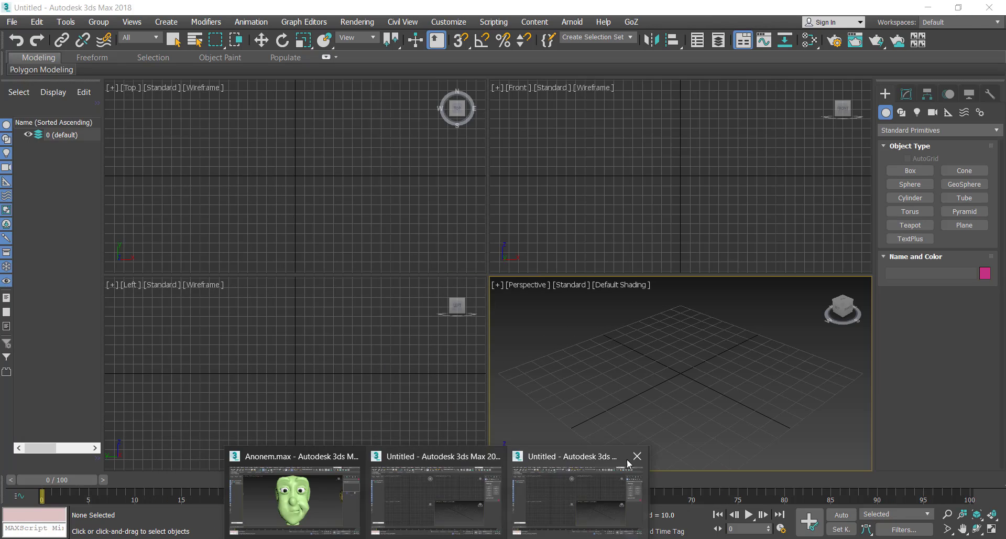
click(638, 456)
click(366, 498)
Select the finished LEFTSMILE head and give it a new name beginning with THINKING.
middle_drag(506, 402, 358, 414)
scroll(418, 314, down, 5)
click(210, 304)
drag(922, 113, 879, 119)
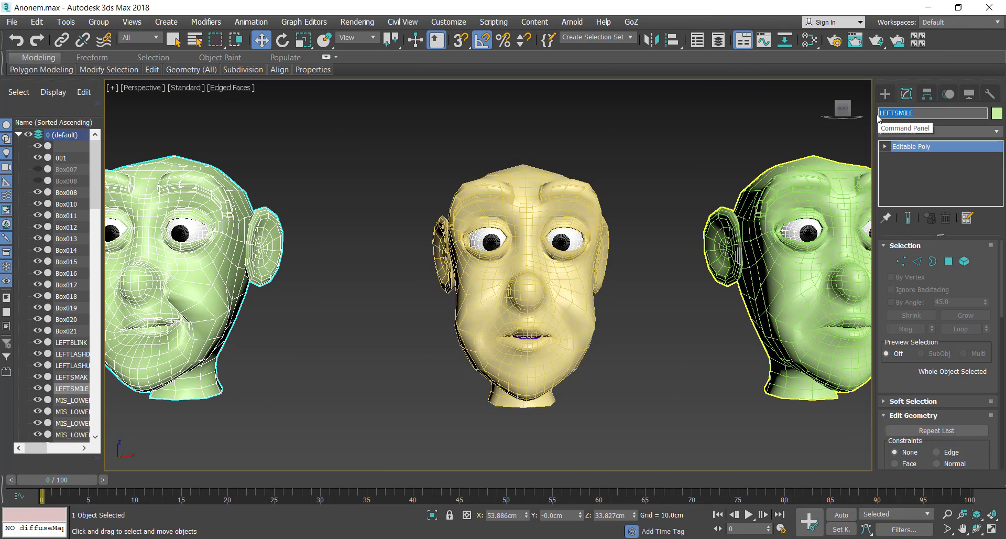
text(THINKINGSMILE)
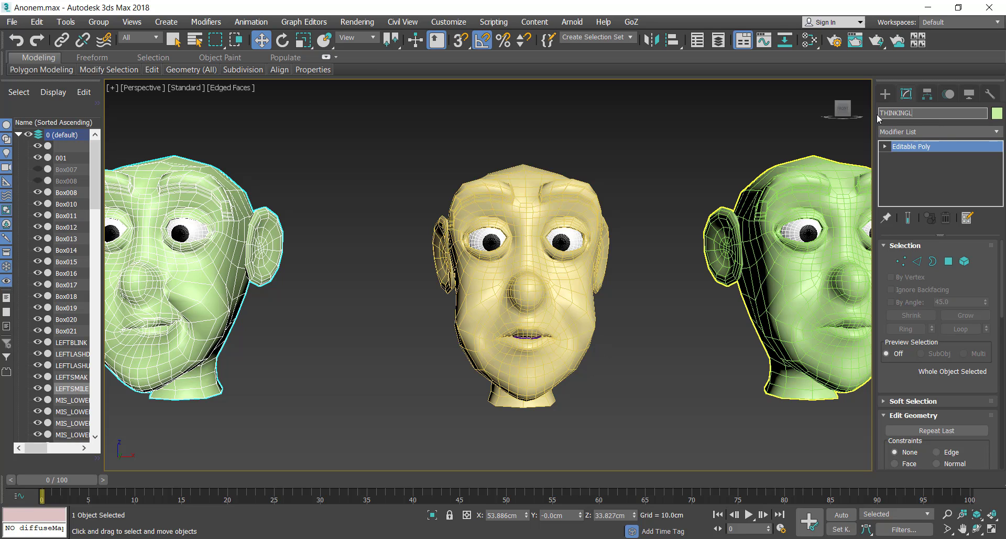
Rename the neighbouring head SMILETEETH and select it with its eyes and teeth for ZBrush.
click(566, 272)
drag(938, 114, 875, 118)
text(SMI)
click(650, 157)
drag(414, 158, 627, 381)
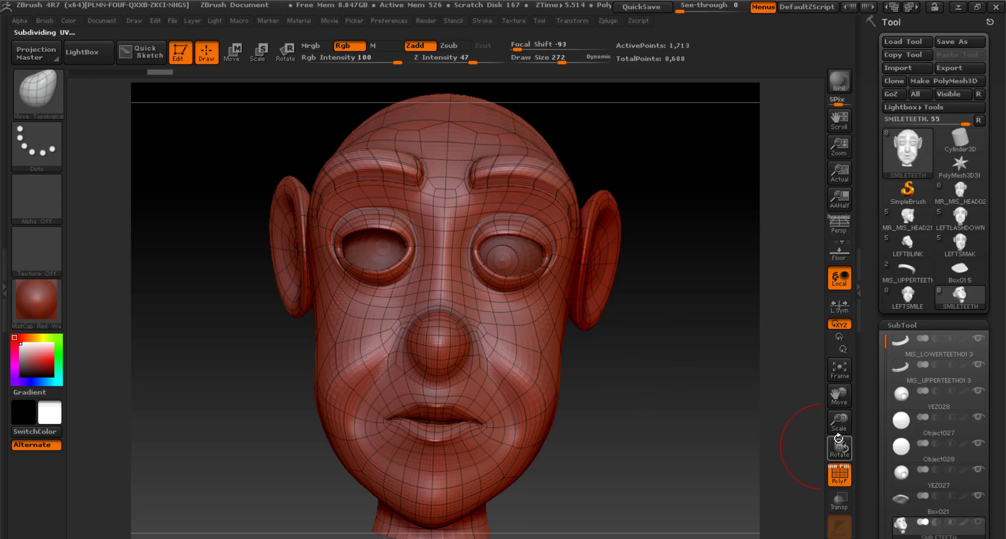
Reshape the mouth corners and cheeks of SMILETEETH into a wider smile and undo the last stroke.
mouse_move(581, 416)
mouse_down()
mouse_move(315, 362)
mouse_move(240, 438)
mouse_move(246, 450)
mouse_up()
drag(286, 387, 287, 395)
drag(243, 396, 245, 408)
mouse_move(242, 375)
mouse_down()
mouse_move(242, 364)
mouse_move(269, 352)
mouse_up()
drag(524, 393, 482, 391)
drag(335, 362, 346, 352)
drag(367, 385, 374, 382)
key(ctrl+z)
Part the lips and shape the mouth corners and upper lip edge with a smaller Move Topological brush.
mouse_move(809, 418)
mouse_down()
mouse_move(856, 458)
mouse_move(787, 471)
mouse_up()
drag(562, 60, 548, 60)
drag(486, 336, 491, 347)
mouse_move(475, 353)
mouse_down()
mouse_move(477, 362)
mouse_move(446, 369)
mouse_up()
mouse_move(496, 331)
mouse_down()
mouse_move(503, 336)
mouse_move(484, 303)
mouse_up()
mouse_move(505, 297)
mouse_down()
mouse_move(505, 287)
mouse_move(530, 301)
mouse_up()
drag(462, 281, 461, 273)
drag(455, 314, 491, 304)
Raise the upper lip at draw size 600, and pull the lips down at the centre with the Move brush at size 420.
drag(549, 60, 579, 60)
drag(452, 315, 451, 308)
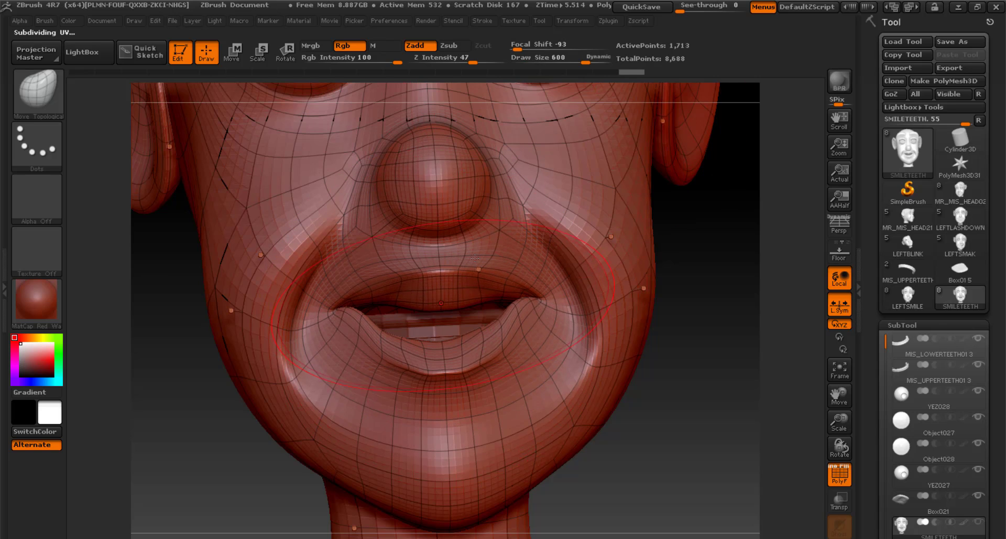
drag(580, 60, 574, 60)
key(b)
key(m)
key(v)
drag(438, 319, 438, 330)
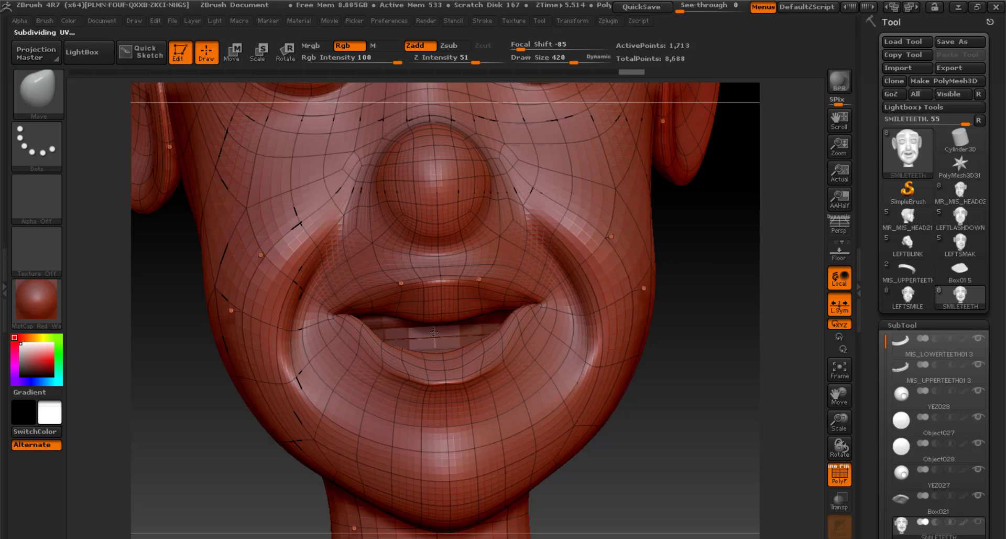
Set the Move brush's draw size to 140 and adjust the mouth corners from front and three-quarter views.
drag(574, 60, 548, 59)
drag(542, 294, 543, 291)
drag(698, 310, 598, 306)
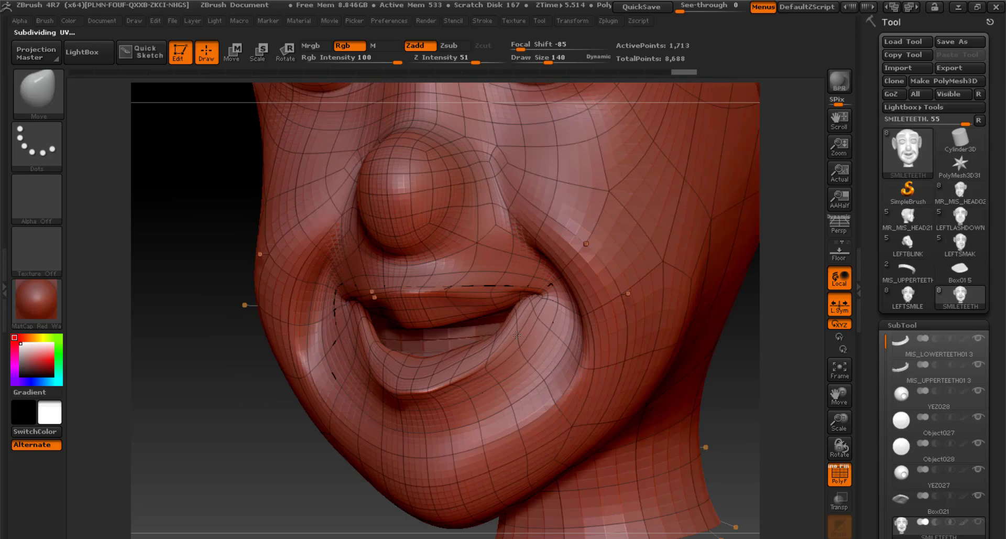
drag(272, 321, 279, 321)
drag(199, 325, 377, 330)
drag(645, 341, 519, 356)
Switch to the Move Topological brush and refine the lower lip in side view at draw size 140.
key(b)
key(m)
key(t)
drag(687, 385, 556, 382)
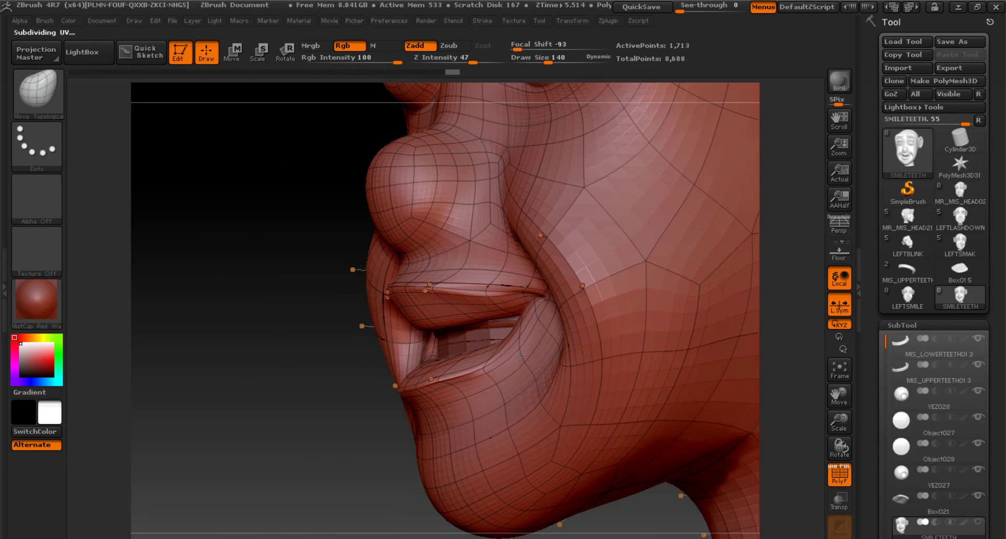
drag(418, 363, 416, 368)
drag(235, 362, 379, 364)
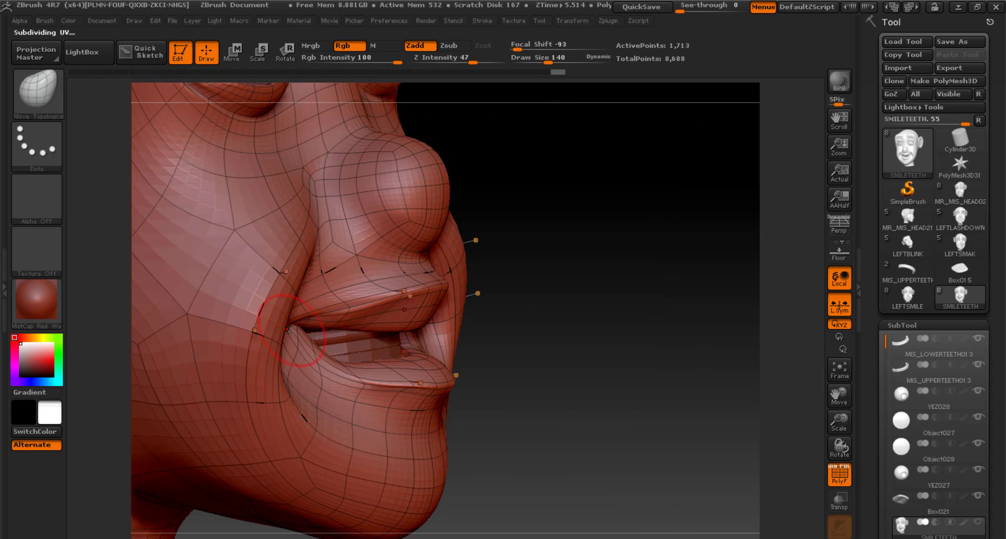
Smooth out the shape of the lower lip edge and mouth corner from three-quarter views, ending in front view.
drag(619, 361, 546, 362)
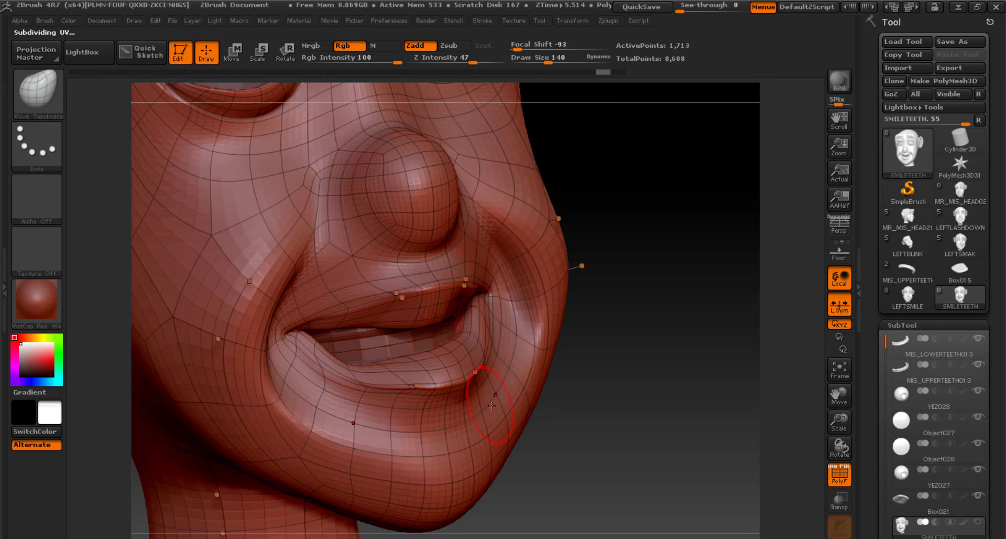
drag(476, 377, 474, 381)
drag(624, 356, 503, 352)
drag(178, 351, 230, 349)
drag(483, 278, 485, 275)
shift+drag(676, 289, 775, 281)
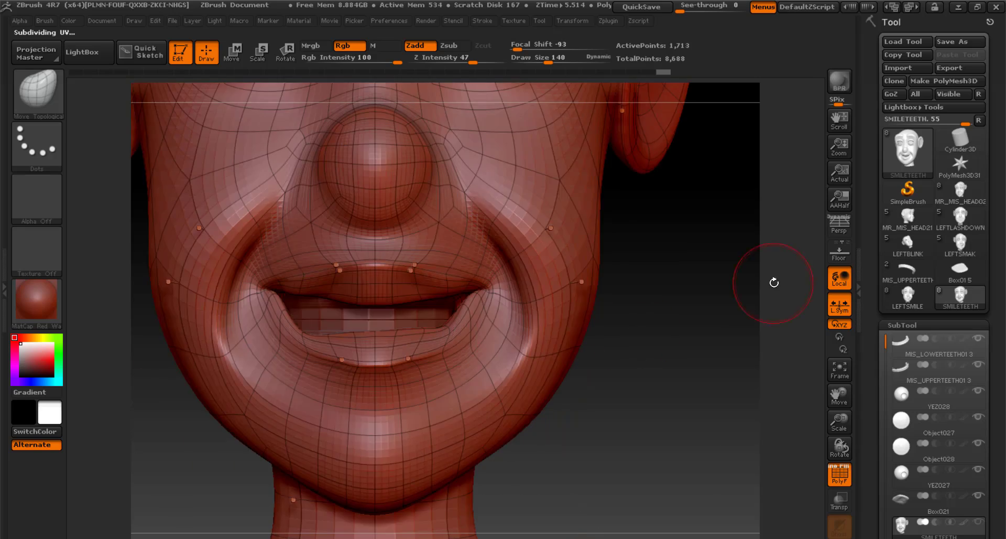
Lift the mouth corners and upper lip with the brush at draw size 376.
key(f)
drag(843, 421, 844, 452)
drag(503, 387, 498, 383)
drag(485, 385, 481, 379)
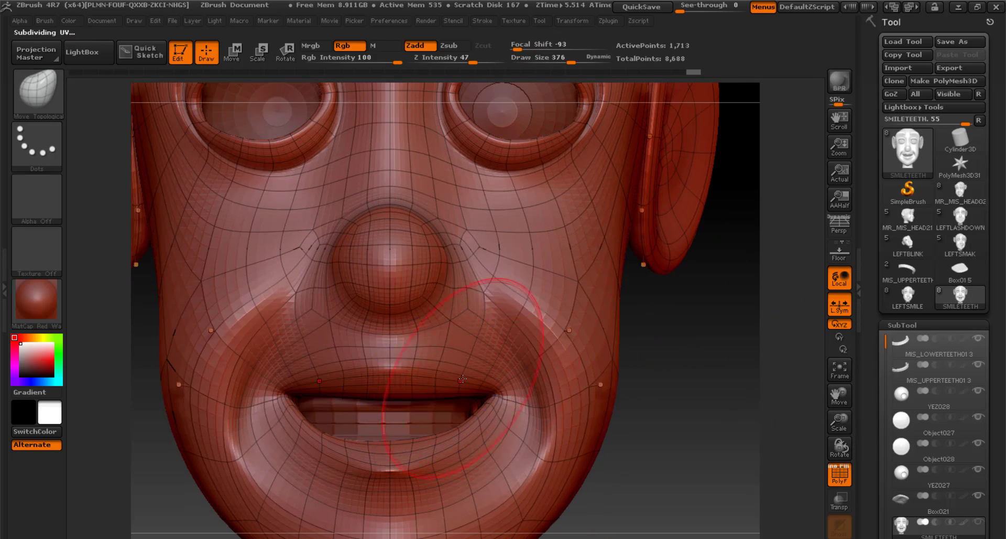
mouse_move(669, 362)
mouse_down()
mouse_move(700, 360)
mouse_move(634, 351)
mouse_up()
Set the draw size to 230 and pull the mouth corners and smile folds up and outward.
drag(574, 60, 558, 62)
drag(498, 395, 504, 388)
drag(669, 461, 702, 459)
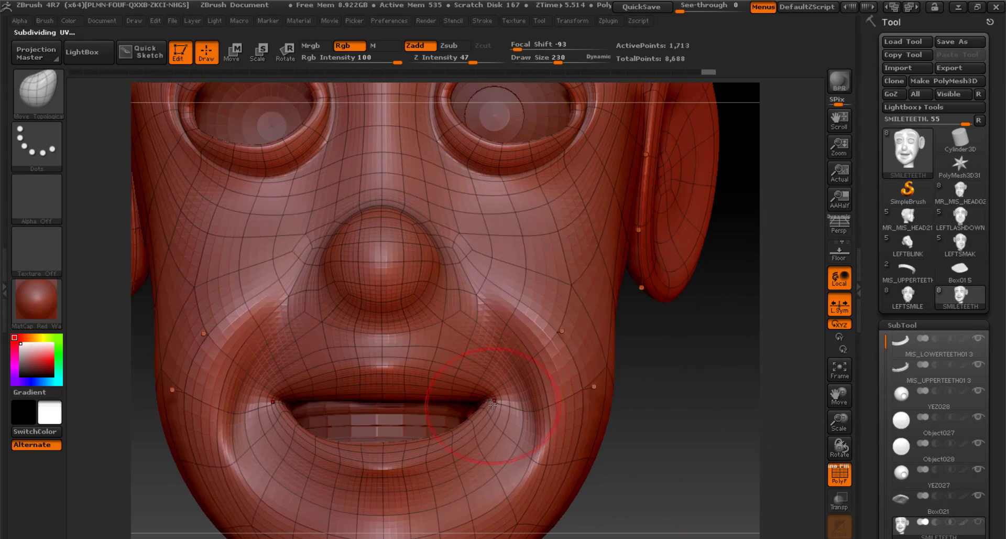
drag(494, 402, 495, 400)
drag(697, 366, 582, 362)
drag(487, 315, 493, 309)
drag(230, 335, 335, 336)
drag(666, 366, 603, 361)
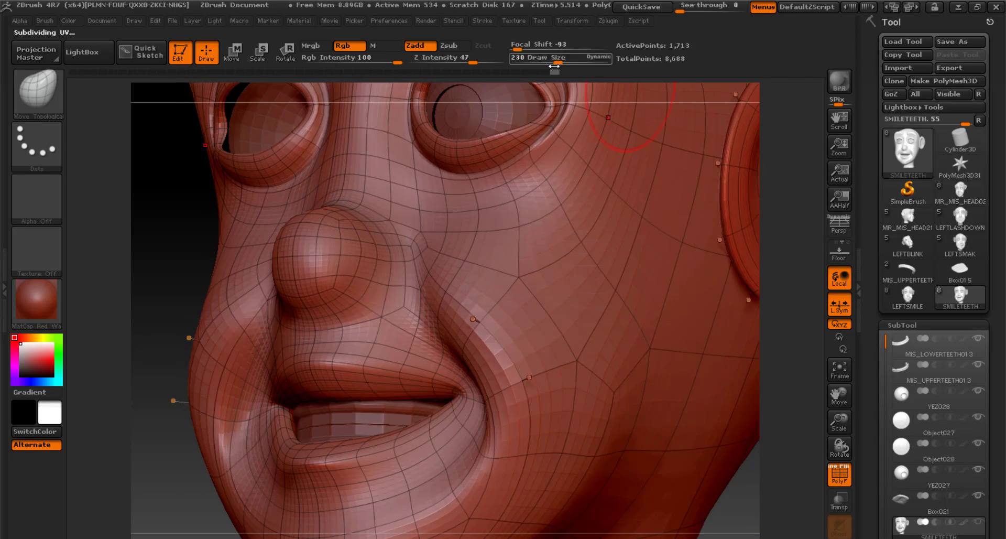
Set the draw size to 151 and refine both mouth corners and the upper lip from three-quarter views.
drag(558, 62, 550, 62)
drag(215, 335, 278, 336)
drag(692, 361, 590, 354)
drag(478, 395, 474, 390)
drag(215, 346, 289, 349)
drag(457, 399, 463, 393)
drag(450, 327, 433, 291)
drag(665, 367, 694, 366)
drag(465, 407, 469, 401)
Raise the folds beside the mouth, and lift the cheeks under the eyes at draw size 302.
click(835, 374)
drag(682, 383, 713, 370)
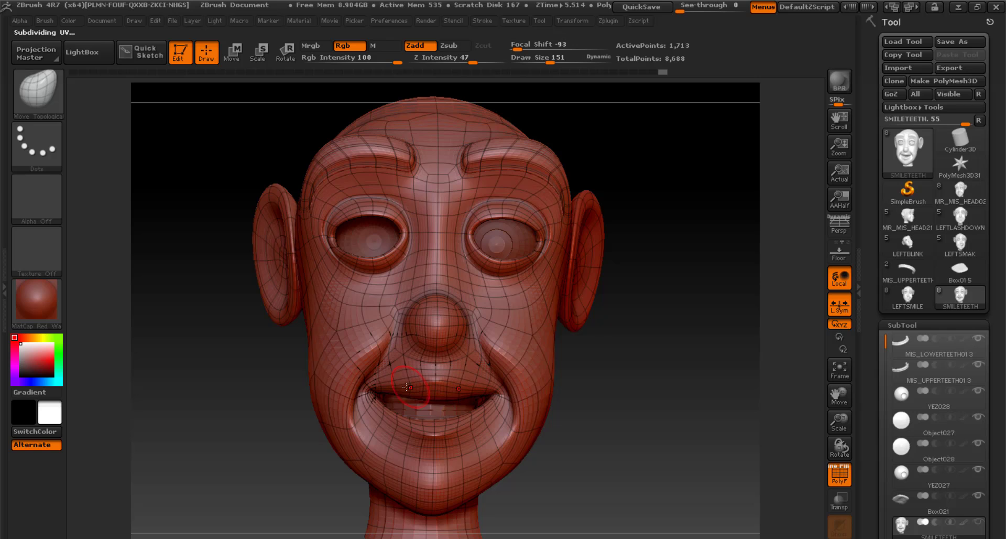
drag(503, 367, 507, 361)
drag(666, 362, 647, 382)
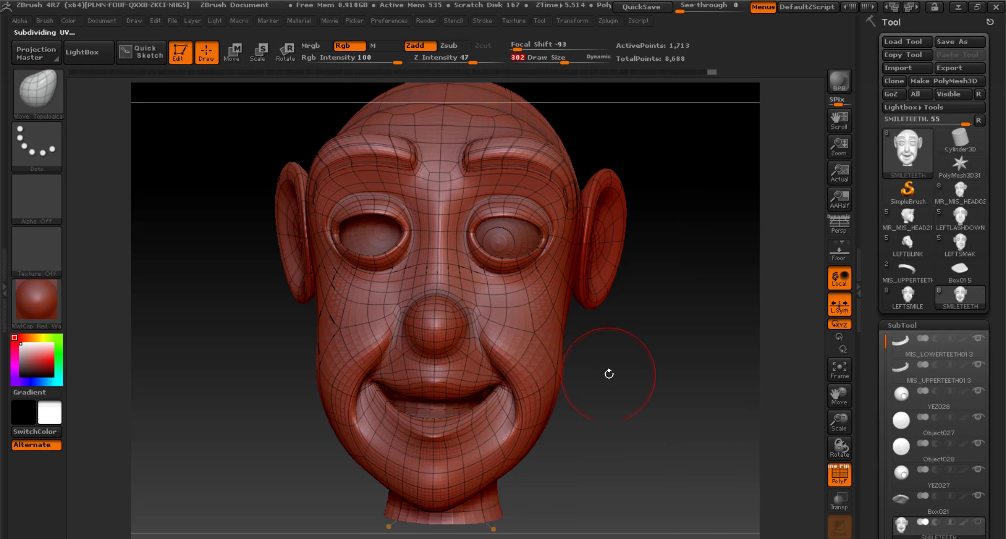
drag(557, 296, 561, 292)
mouse_move(614, 374)
mouse_down()
mouse_move(645, 385)
mouse_move(513, 380)
mouse_move(564, 386)
mouse_up()
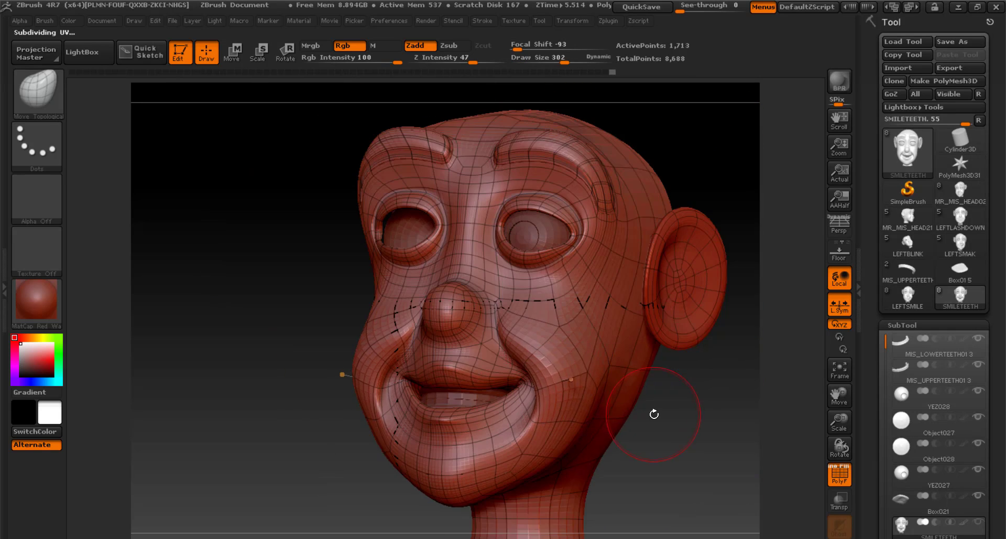
mouse_move(654, 413)
mouse_down()
mouse_move(855, 380)
mouse_move(646, 357)
mouse_up()
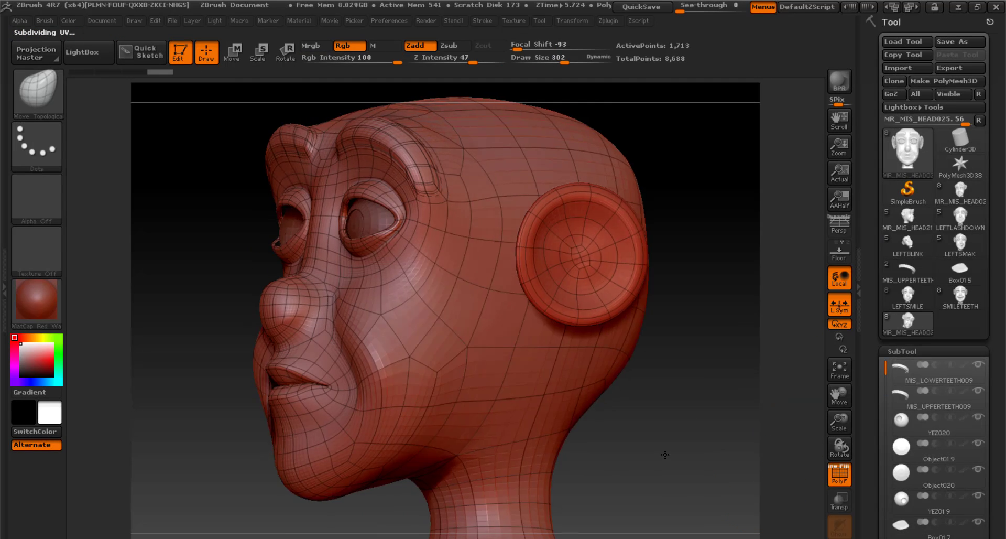
Pull the mouth corner of MR_MIS_HEAD025 forward in side view with Move Topological at draw size 334.
key(b)
key(m)
key(v)
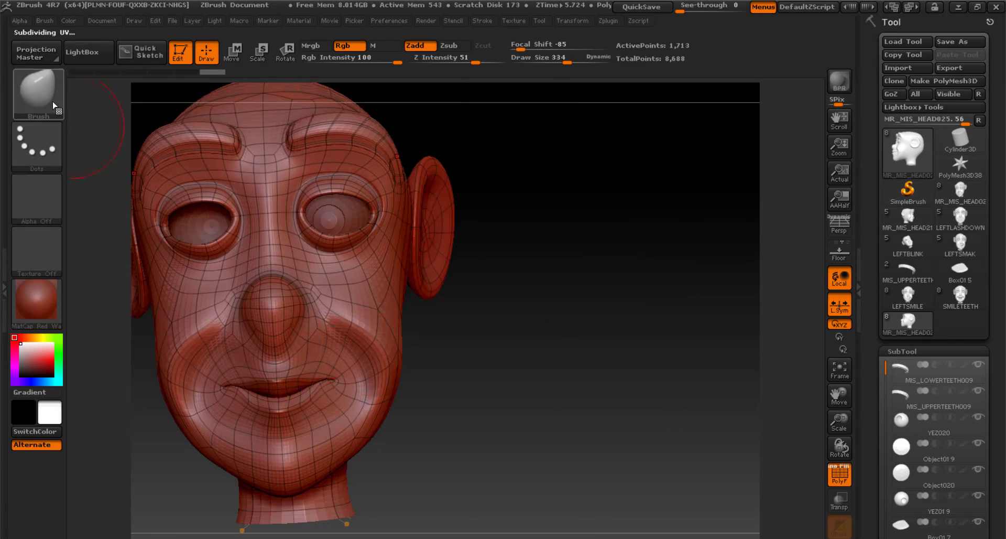
key(b)
key(m)
key(t)
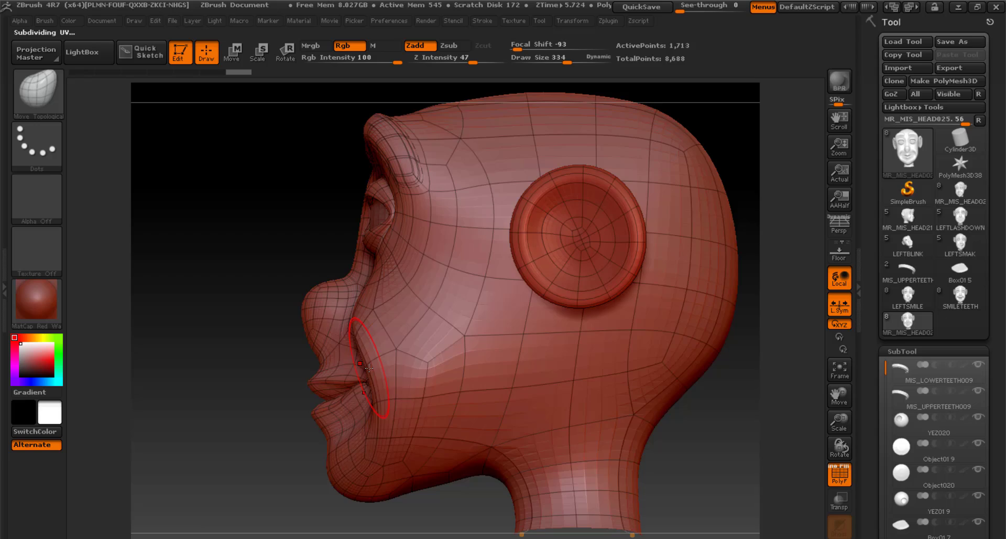
drag(369, 367, 362, 364)
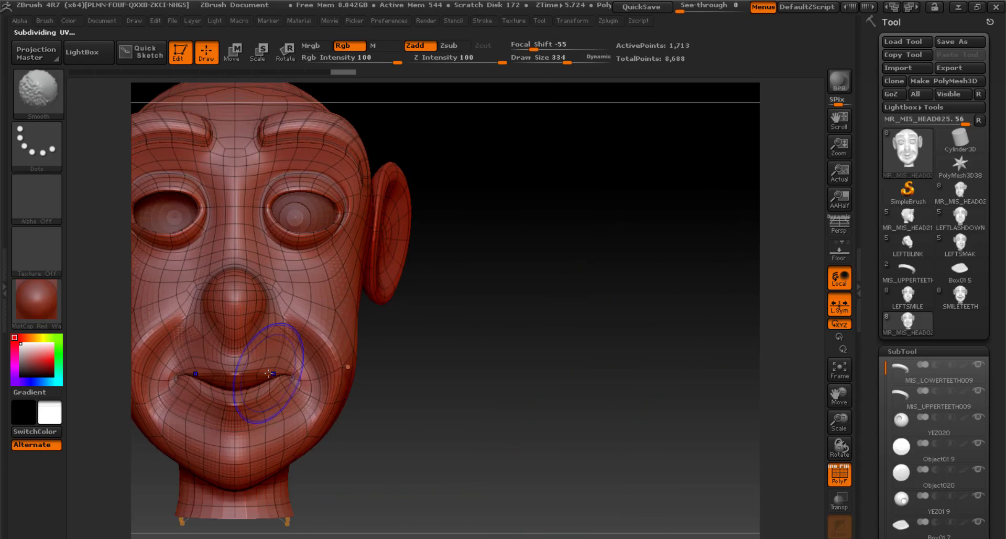
Try smoothing the lips near the mouth corners and undo the recent strokes.
drag(269, 367, 251, 395)
key(ctrl+z)
drag(451, 402, 427, 401)
key(ctrl+z)
key(ctrl+z)
key(ctrl+z)
key(ctrl+z)
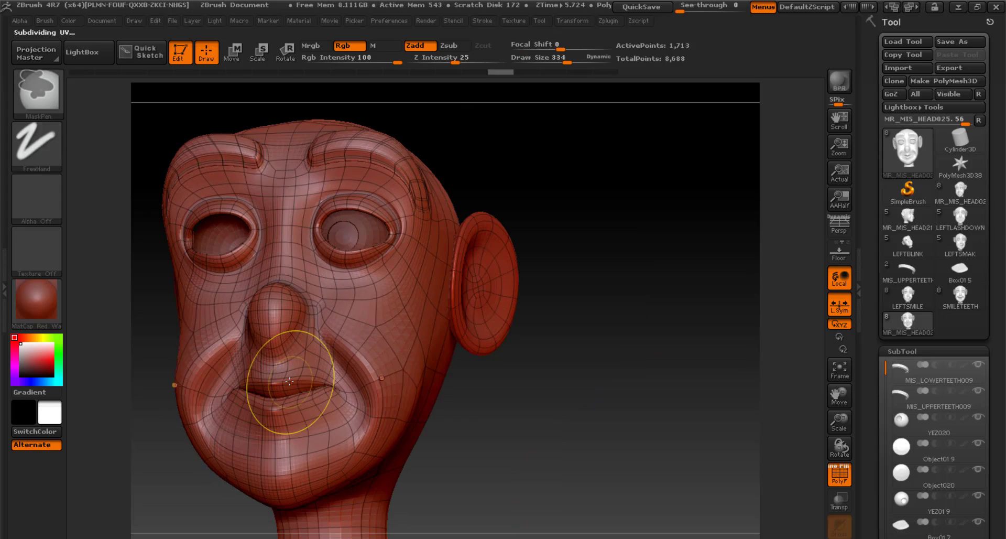
key(ctrl+z)
key(ctrl+z)
Reshape the mouth corners and the folds beside the mouth at draw size 334, undoing the last stroke.
drag(336, 386, 352, 379)
drag(455, 399, 516, 398)
drag(377, 381, 336, 386)
drag(503, 400, 398, 401)
drag(327, 420, 335, 415)
mouse_move(236, 414)
mouse_down()
mouse_move(362, 412)
mouse_move(335, 400)
mouse_up()
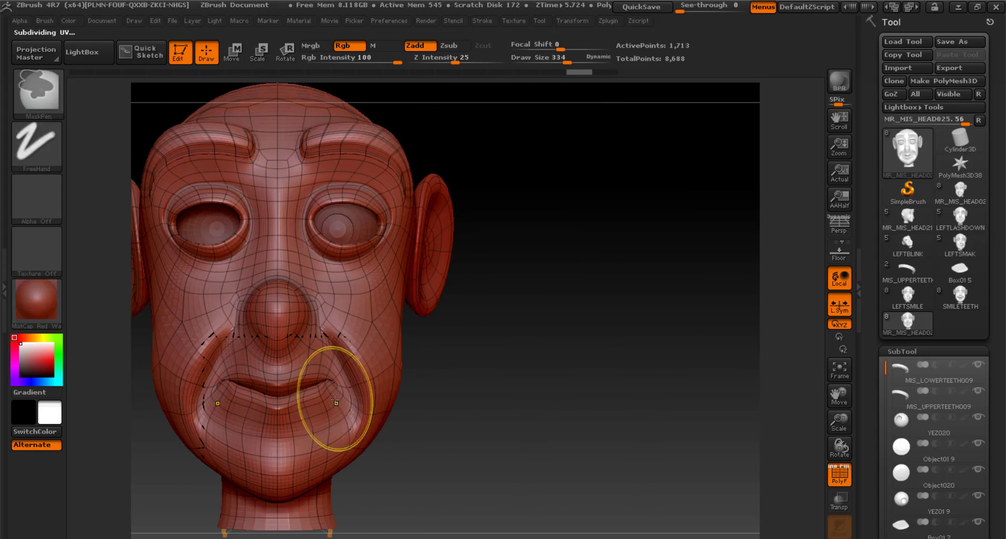
key(ctrl+z)
Refine the chin and upper lip area at draw size 145 and send the head back to 3ds Max with GoZ.
click(549, 59)
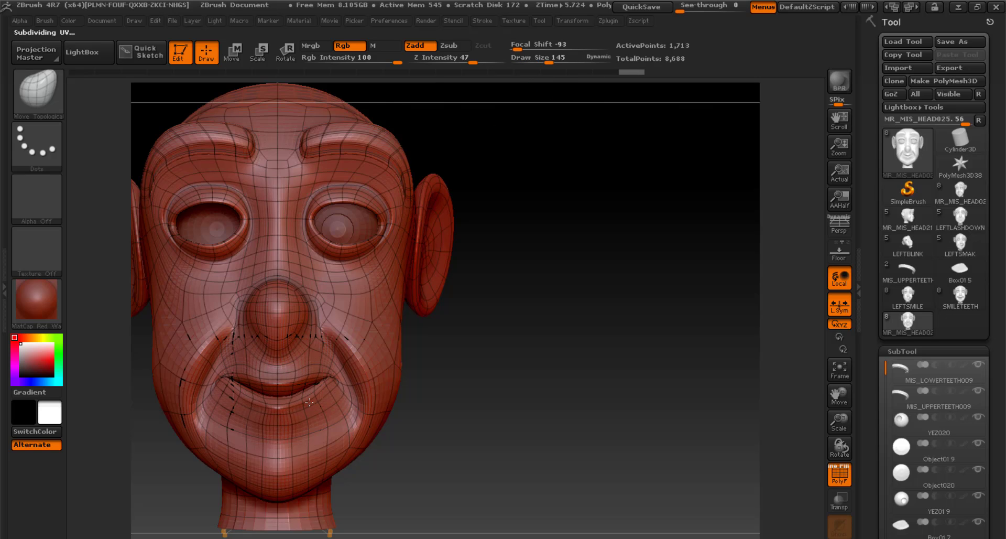
drag(576, 401, 446, 401)
drag(313, 443, 306, 437)
mouse_move(446, 403)
mouse_down()
mouse_move(592, 403)
mouse_move(534, 401)
mouse_up()
drag(310, 367, 301, 362)
mouse_move(524, 401)
mouse_down()
mouse_move(440, 406)
mouse_move(555, 400)
mouse_up()
click(894, 95)
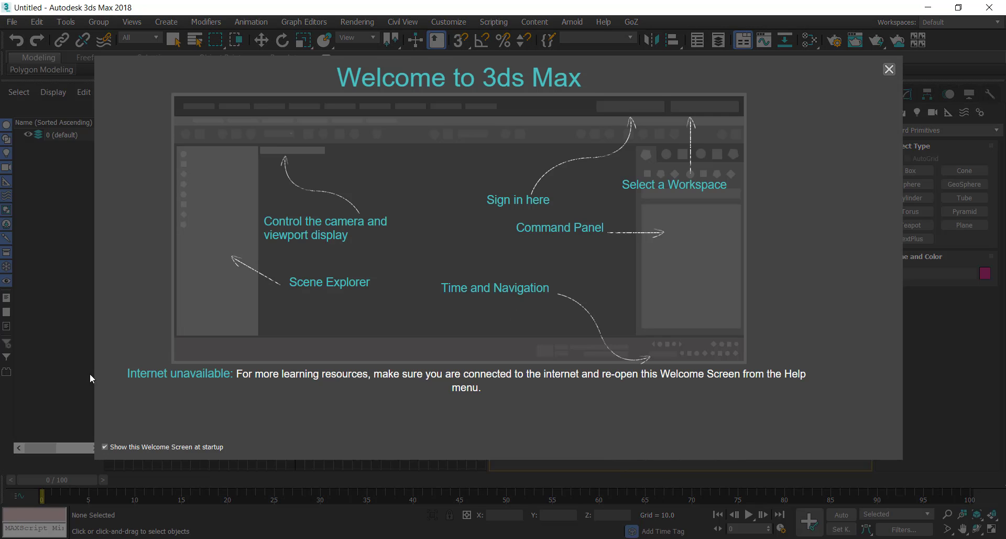
Open the name of head MR_MIS_HEAD025 for editing, and select the neighbouring head with its eyes and teeth.
click(889, 69)
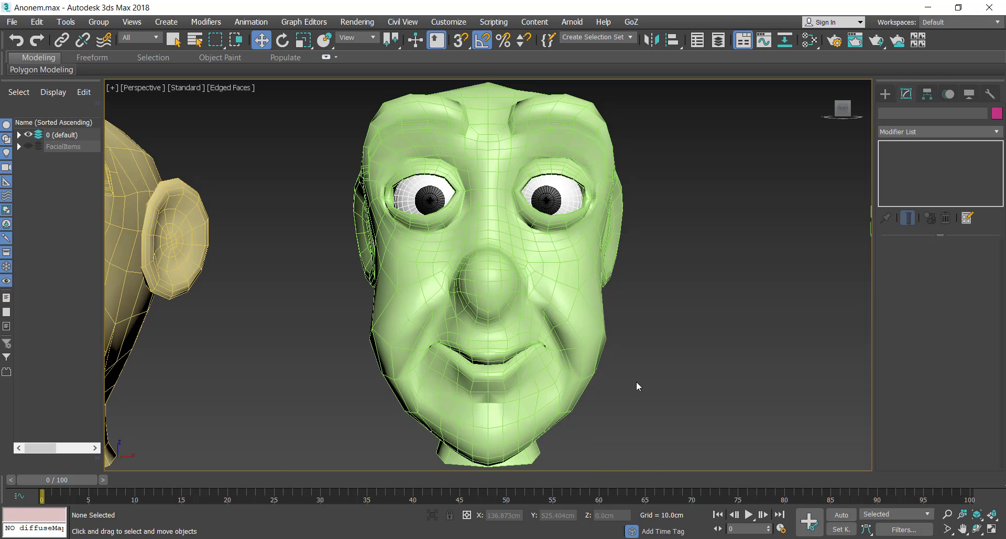
scroll(638, 384, down, 6)
middle_drag(625, 328, 453, 340)
click(312, 262)
drag(946, 116, 875, 107)
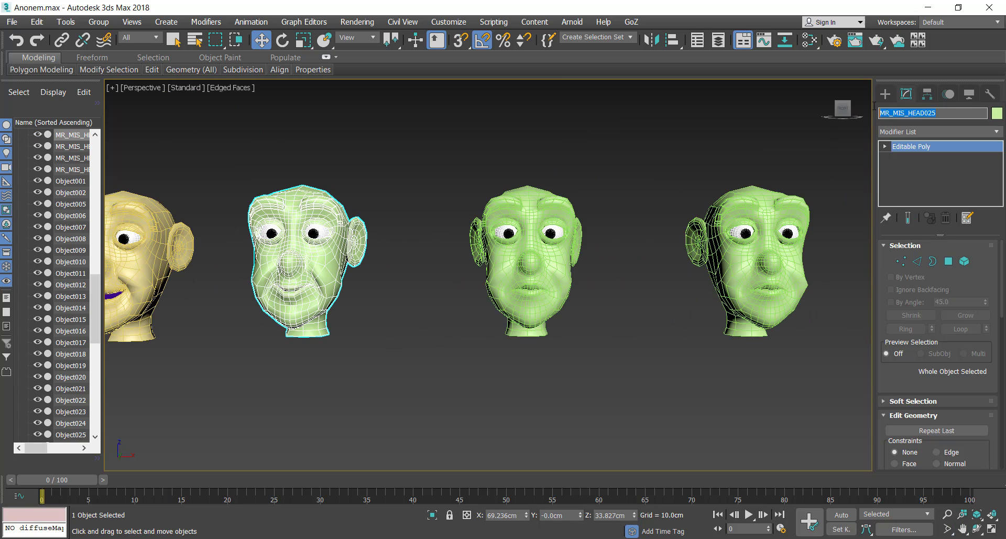
drag(443, 175, 616, 338)
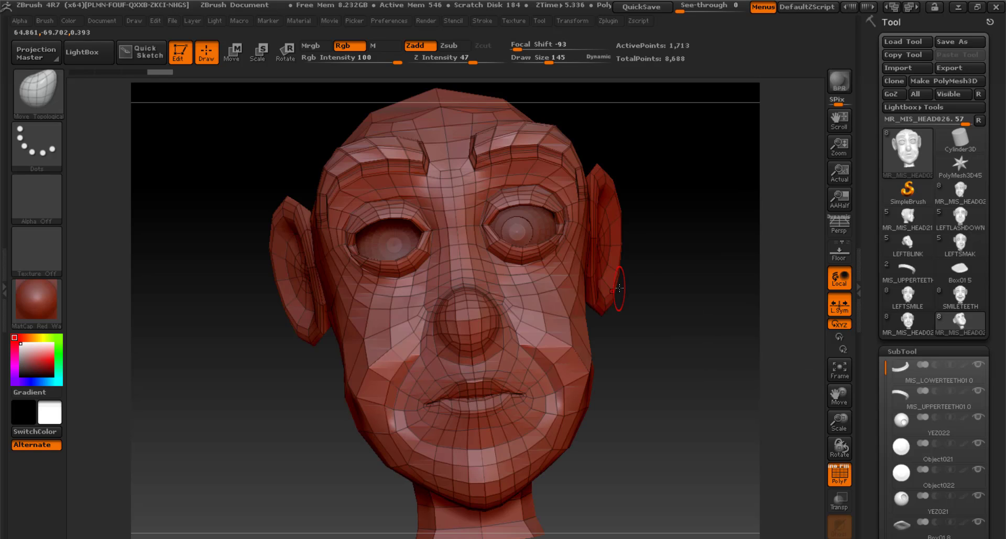
Narrow the mouth of MR_MIS_HEAD026 into a pucker with the Move Topological and Move brushes at draw size 258.
drag(325, 401, 231, 396)
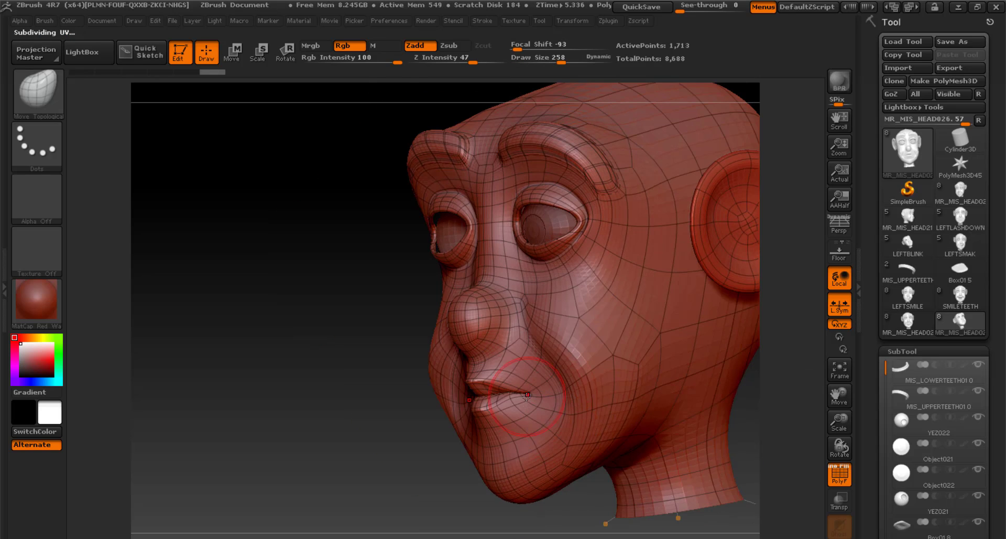
drag(506, 396, 495, 399)
drag(450, 401, 393, 398)
key(b)
mouse_move(498, 401)
mouse_down()
mouse_move(397, 380)
mouse_move(480, 405)
mouse_move(437, 417)
mouse_up()
key(m)
key(v)
mouse_move(548, 401)
shift+mouse_down()
mouse_move(571, 385)
mouse_move(552, 371)
mouse_move(555, 426)
shift+mouse_up()
Check the puckered mouth and cheeks from both sides and switch back to the Move Topological brush.
click(423, 106)
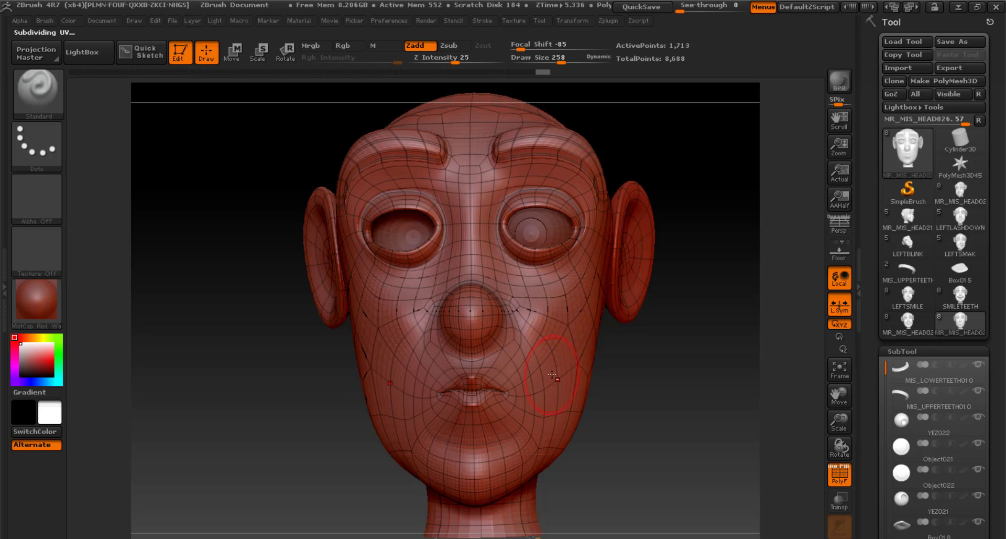
right_drag(588, 398, 519, 412)
mouse_move(399, 420)
right_down()
mouse_move(496, 457)
mouse_move(653, 373)
right_up()
key(b)
key(m)
key(t)
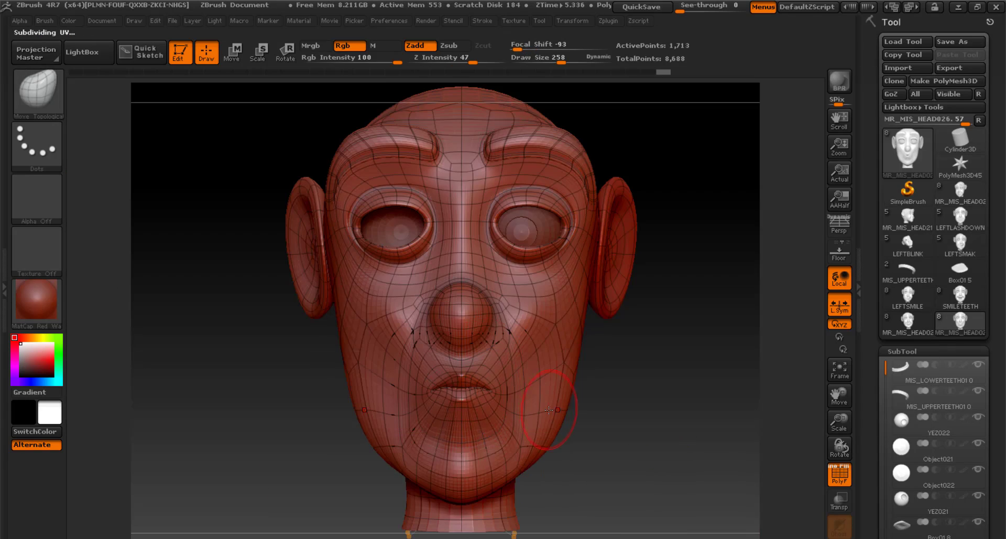
mouse_move(461, 406)
right_down()
mouse_move(406, 476)
mouse_move(574, 385)
right_up()
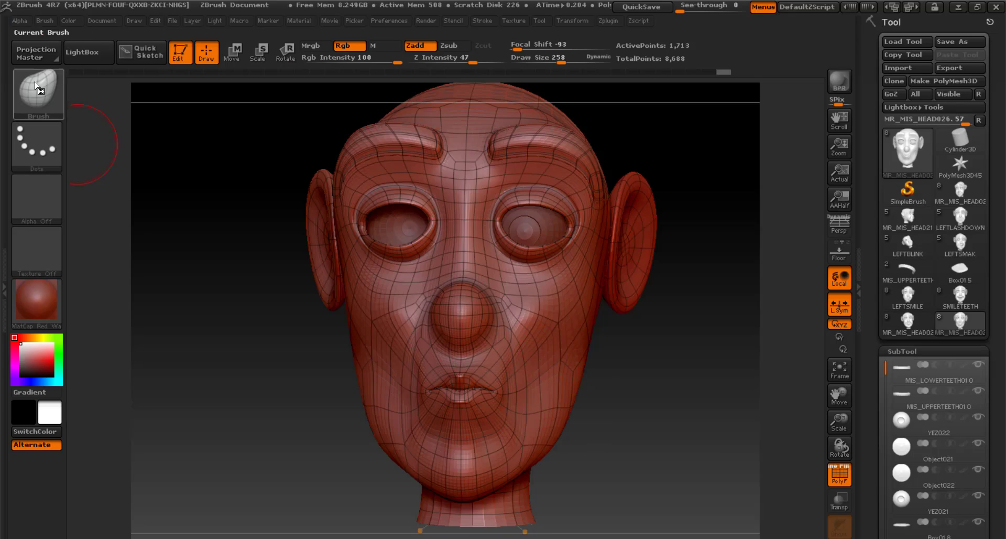
Puff out both cheeks with the Standard brush at draw size 258 and Z Intensity 25.
click(35, 86)
click(493, 451)
drag(545, 338, 546, 401)
drag(703, 388, 624, 388)
drag(585, 338, 592, 396)
drag(702, 409, 776, 409)
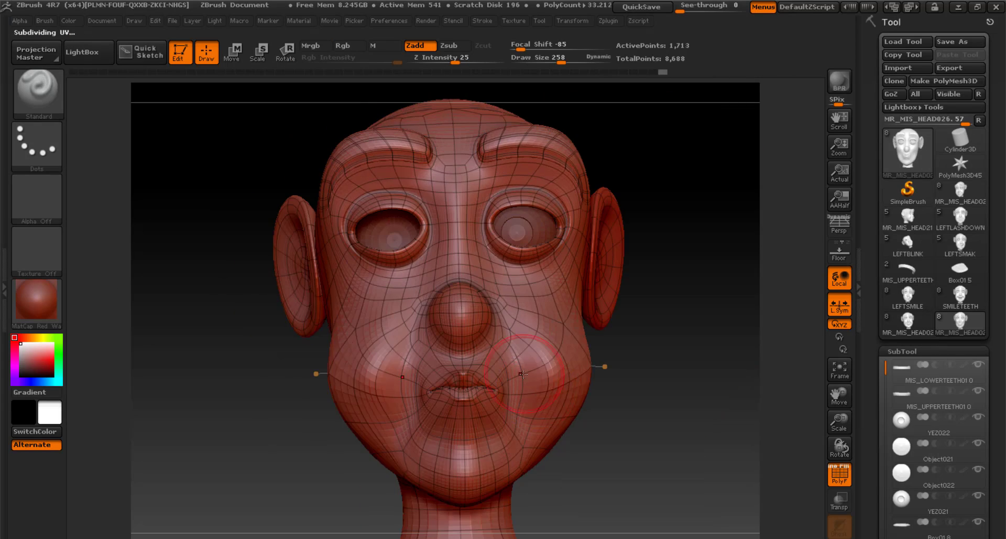
mouse_move(630, 391)
mouse_down()
mouse_move(556, 388)
mouse_move(576, 383)
mouse_up()
mouse_move(226, 380)
mouse_down()
mouse_move(312, 388)
mouse_move(329, 341)
mouse_up()
drag(635, 388, 535, 385)
drag(460, 372, 442, 296)
mouse_move(251, 374)
mouse_down()
mouse_move(502, 371)
mouse_move(464, 369)
mouse_up()
Refine the lips of the puffed-cheek head with the Move Topological brush at draw size 34, and send it with GoZ.
drag(840, 422, 816, 388)
click(37, 89)
click(524, 262)
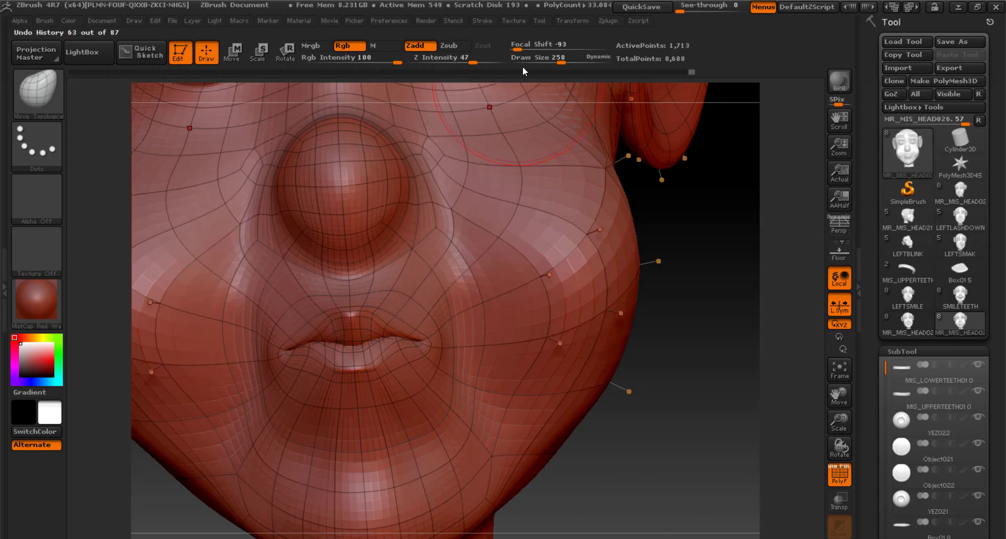
drag(840, 422, 873, 476)
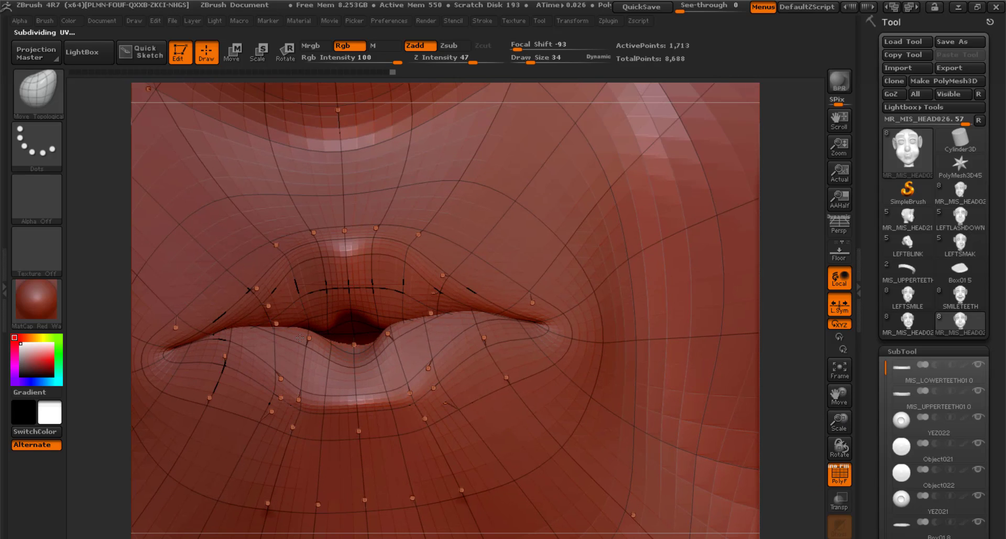
click(840, 377)
mouse_move(676, 371)
mouse_down()
mouse_move(742, 373)
mouse_move(456, 371)
mouse_move(682, 371)
mouse_up()
drag(839, 422, 851, 481)
drag(839, 398, 823, 149)
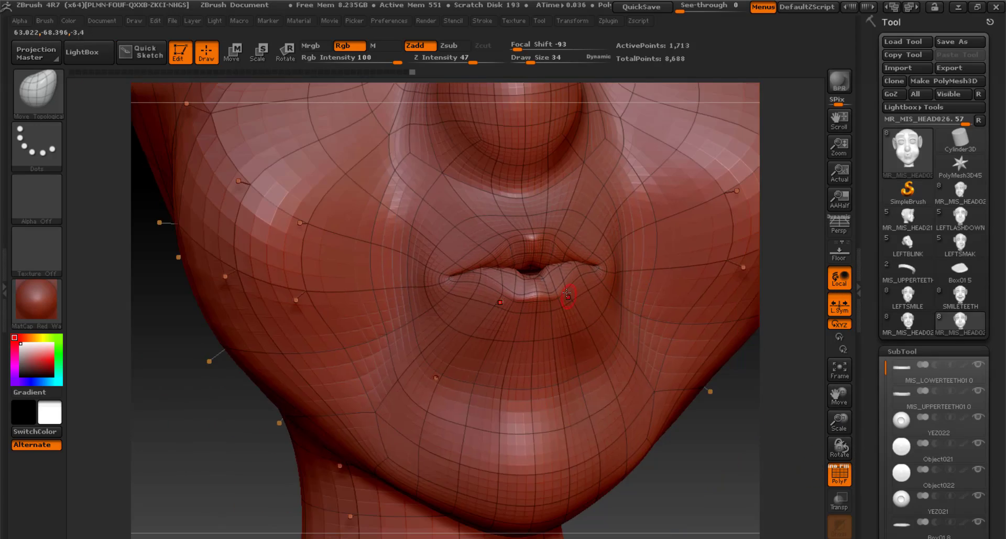
drag(840, 425, 860, 472)
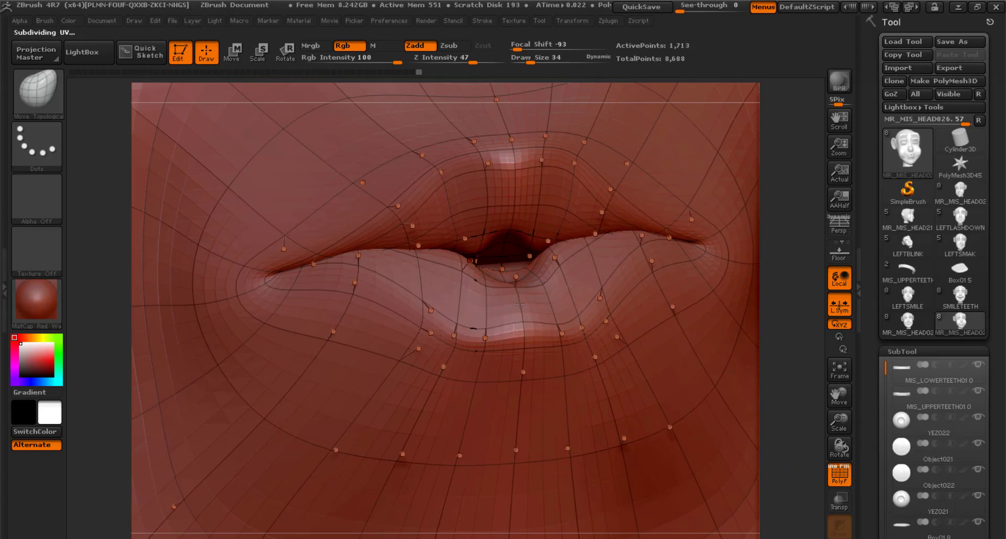
click(840, 374)
click(891, 94)
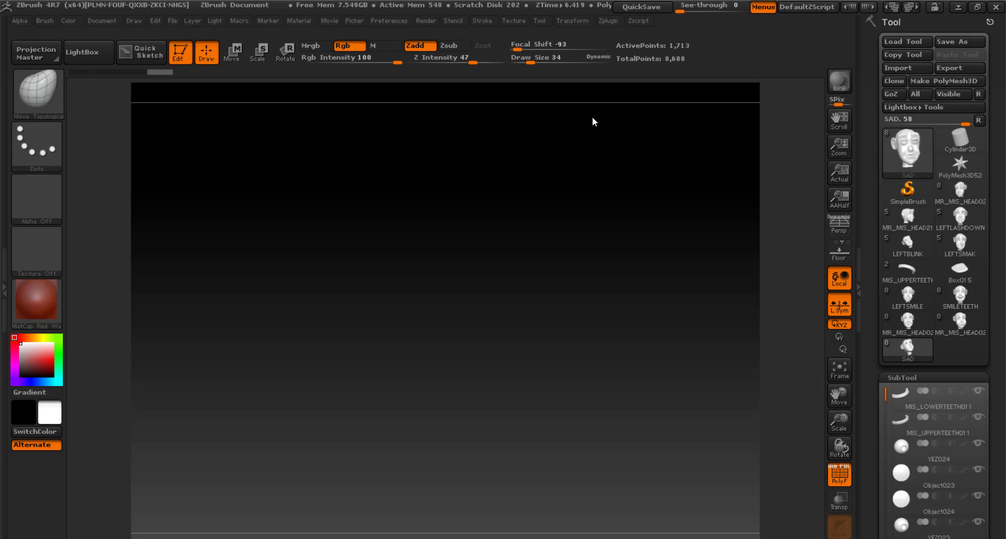
Subdivide the SAD head and pull its mouth corners down with the Move Topological brush at draw size 230.
click(839, 369)
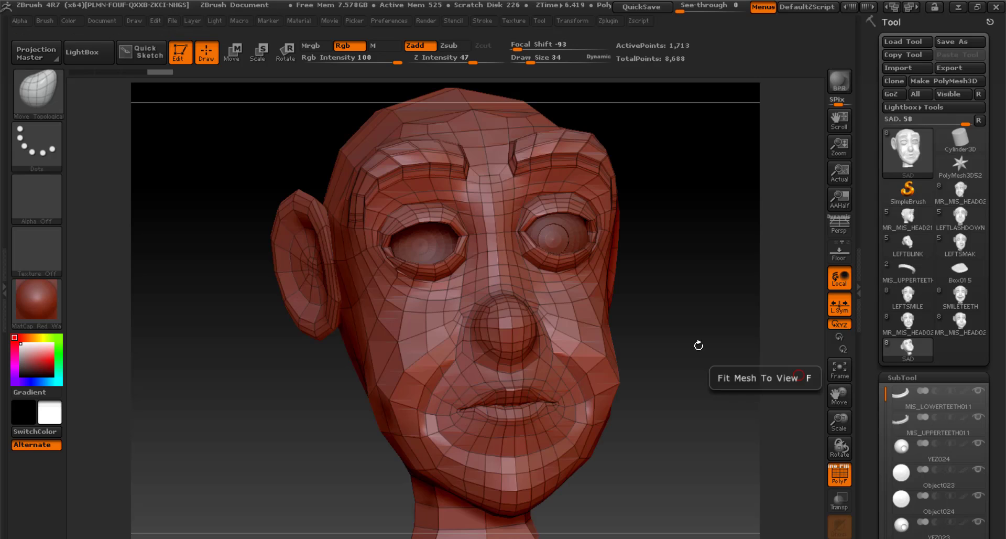
key(ctrl+d)
drag(558, 404, 556, 412)
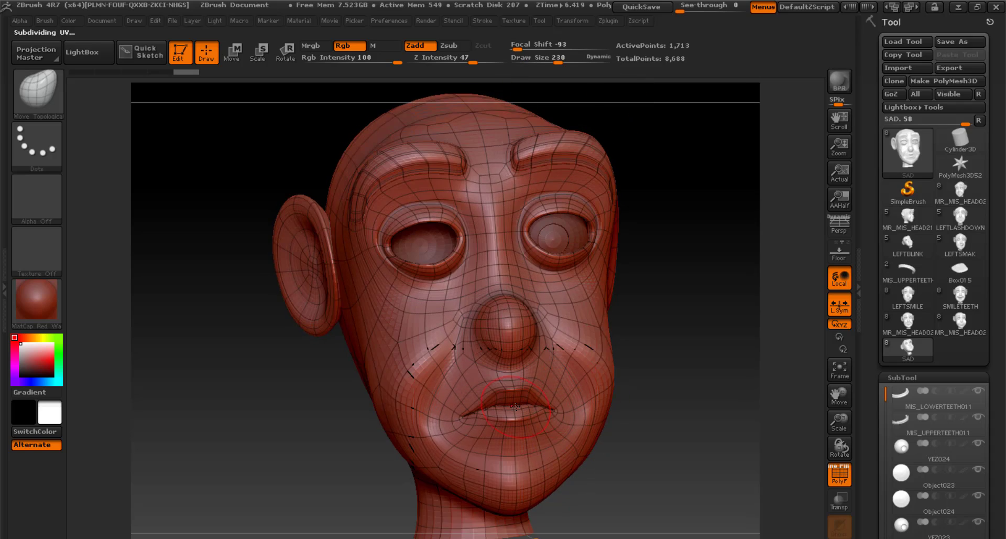
mouse_move(703, 400)
mouse_down()
mouse_move(559, 413)
mouse_move(613, 359)
mouse_up()
Reshape the SAD head's mouth area in profile with the Move brush at draw size 326.
key(b)
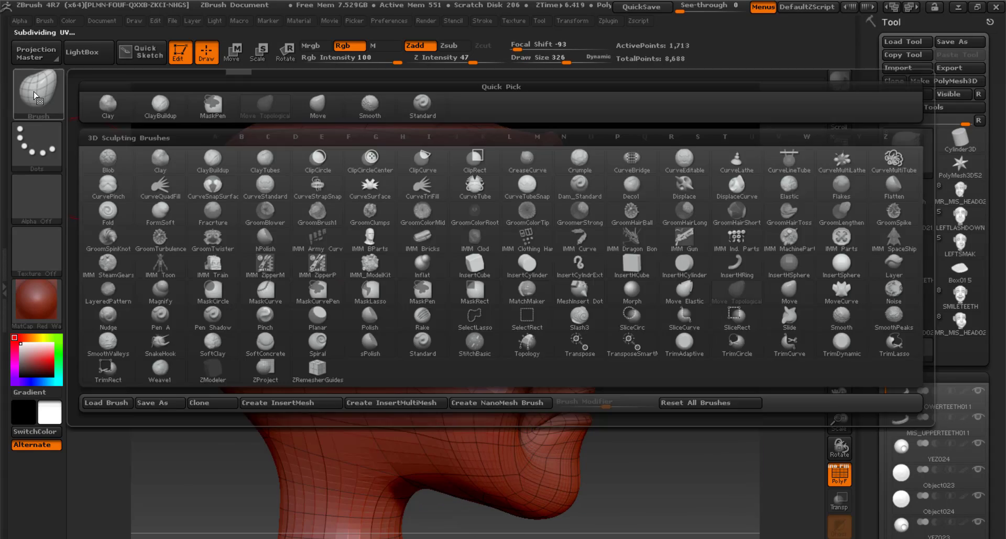
key(m)
key(v)
mouse_move(621, 420)
mouse_down()
mouse_move(630, 425)
mouse_move(567, 416)
mouse_up()
drag(662, 358, 646, 355)
mouse_move(712, 384)
shift+mouse_down()
mouse_move(703, 394)
mouse_move(645, 388)
shift+mouse_up()
Deepen the SAD head's downturned mouth and the folds beside it from several angles with the Move Topological brush at draw size 326.
key(b)
click(256, 110)
drag(673, 356, 663, 349)
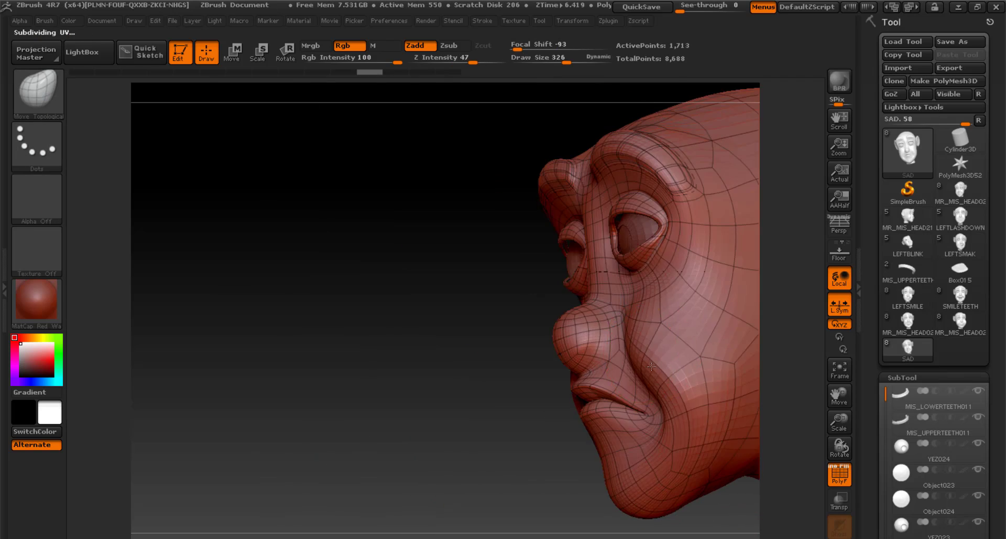
drag(445, 378, 503, 393)
drag(624, 336, 616, 327)
drag(439, 374, 620, 445)
drag(578, 410, 579, 406)
drag(718, 398, 603, 390)
drag(650, 409, 644, 403)
drag(472, 388, 602, 388)
drag(618, 388, 640, 375)
mouse_move(734, 404)
mouse_down()
mouse_move(609, 406)
mouse_move(643, 417)
mouse_up()
mouse_move(513, 420)
shift+mouse_down()
mouse_move(603, 422)
mouse_move(616, 443)
shift+mouse_up()
drag(554, 389, 554, 385)
drag(336, 409, 456, 411)
drag(441, 438, 480, 436)
drag(639, 443, 598, 445)
drag(545, 419, 541, 415)
mouse_move(666, 419)
mouse_down()
mouse_move(640, 414)
mouse_move(613, 427)
mouse_up()
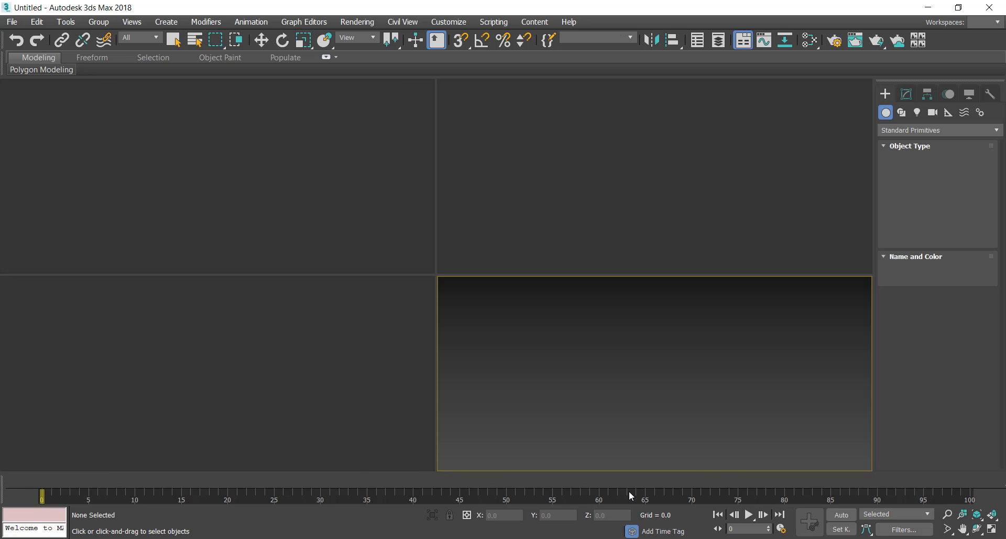
Switch to the Anonem.max scene in 3ds Max and rename head MR_MIS_HEAD028, beside the sad head, as WIDEOPENEYES.
click(438, 537)
click(367, 498)
click(337, 498)
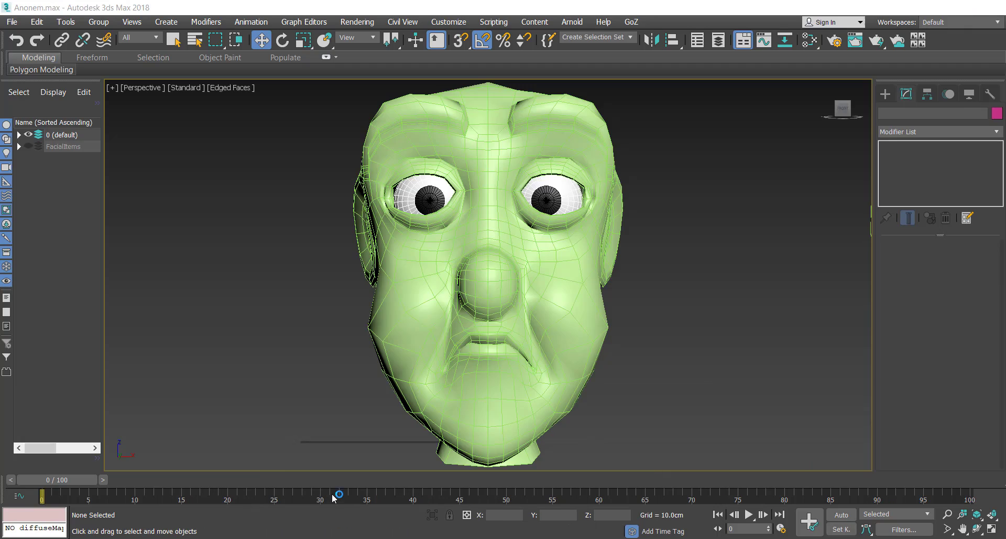
click(964, 529)
drag(802, 372, 674, 362)
scroll(627, 366, down, 3)
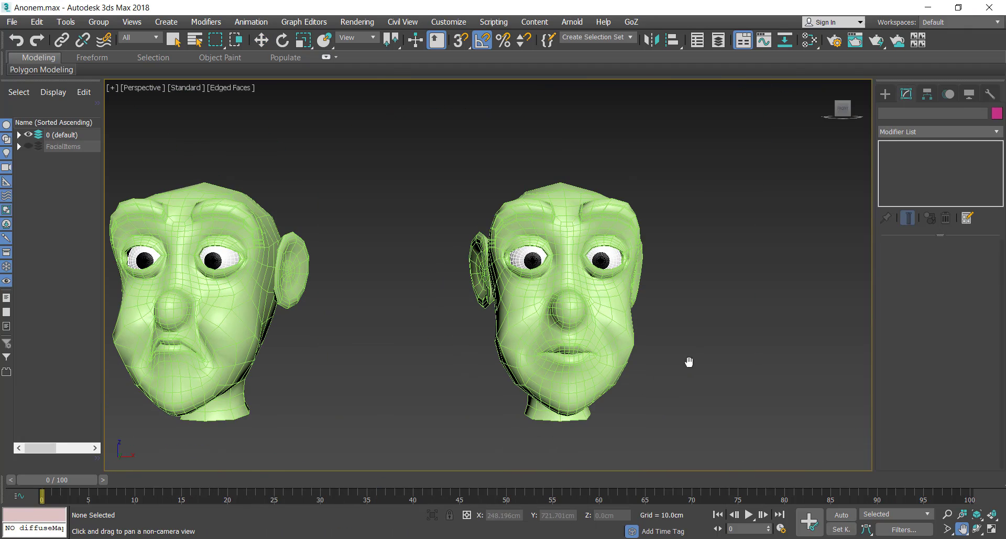
key(w)
drag(457, 169, 709, 384)
scroll(676, 365, down, 3)
click(577, 277)
drag(944, 113, 850, 100)
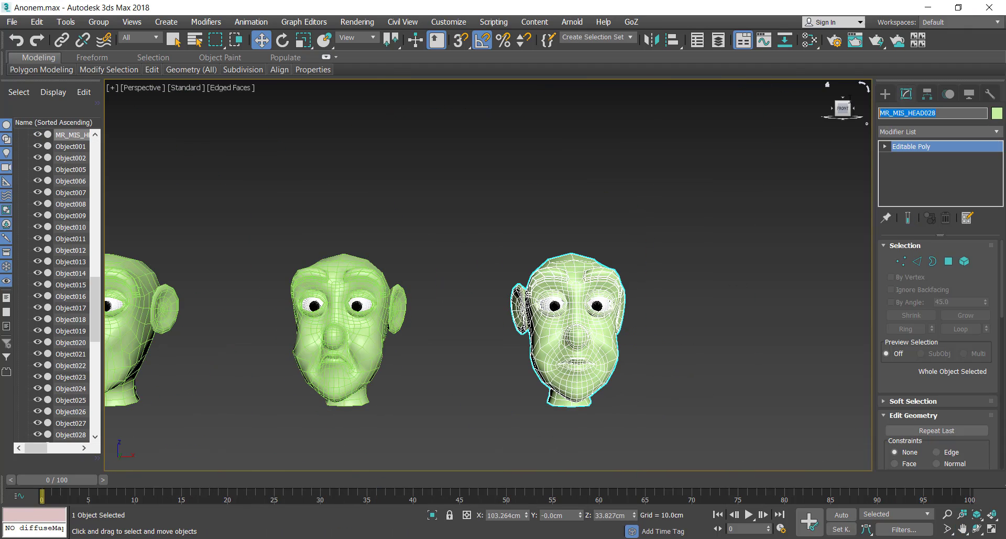
text(WIDEOPENEYES)
Select the WIDEOPENEYES head together with its eyes and teeth and send it to ZBrush with GoZ.
click(682, 226)
click(576, 264)
drag(488, 220, 634, 377)
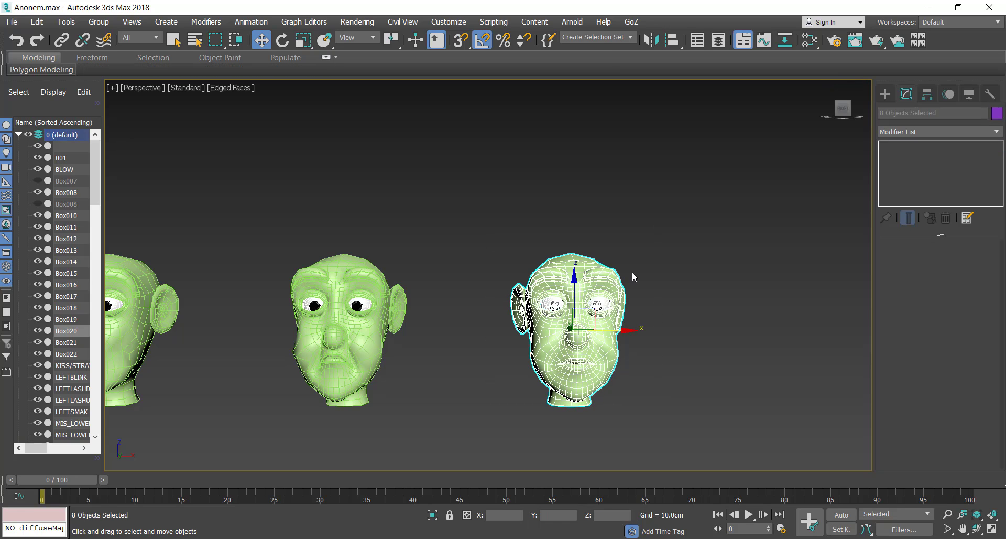
click(632, 22)
click(646, 40)
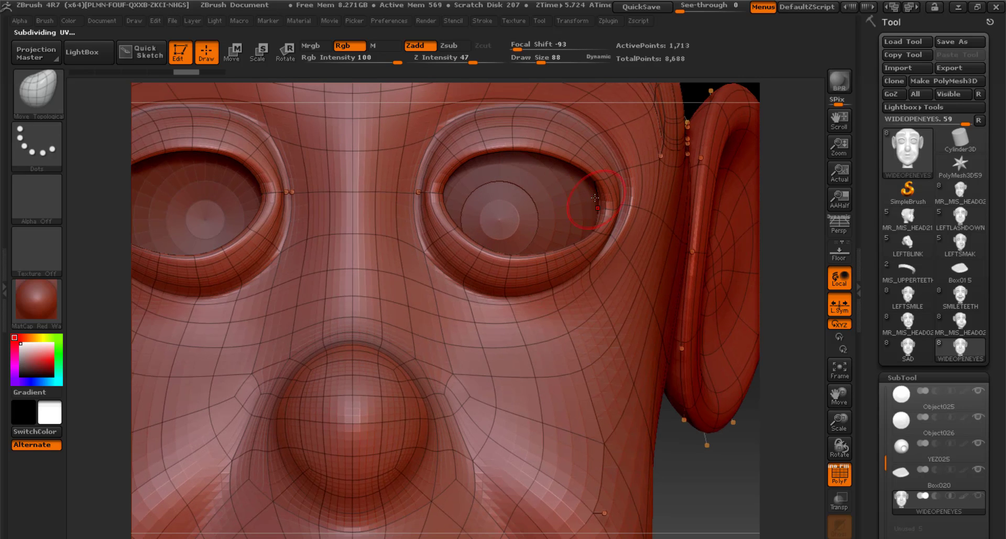
Widen both eye openings by pushing the upper lids up and the lower lids down with Move Topological at draw size 88.
drag(545, 158, 544, 150)
mouse_move(573, 167)
mouse_down()
mouse_move(573, 156)
mouse_move(519, 138)
mouse_up()
mouse_move(471, 160)
mouse_down()
mouse_move(468, 147)
mouse_move(524, 134)
mouse_up()
mouse_move(566, 158)
mouse_down()
mouse_move(568, 146)
mouse_move(535, 131)
mouse_up()
mouse_move(485, 143)
mouse_down()
mouse_move(484, 127)
mouse_move(463, 147)
mouse_up()
drag(457, 229, 442, 217)
mouse_move(466, 241)
mouse_down()
mouse_move(462, 249)
mouse_move(487, 263)
mouse_up()
drag(516, 256, 517, 268)
drag(550, 252, 553, 261)
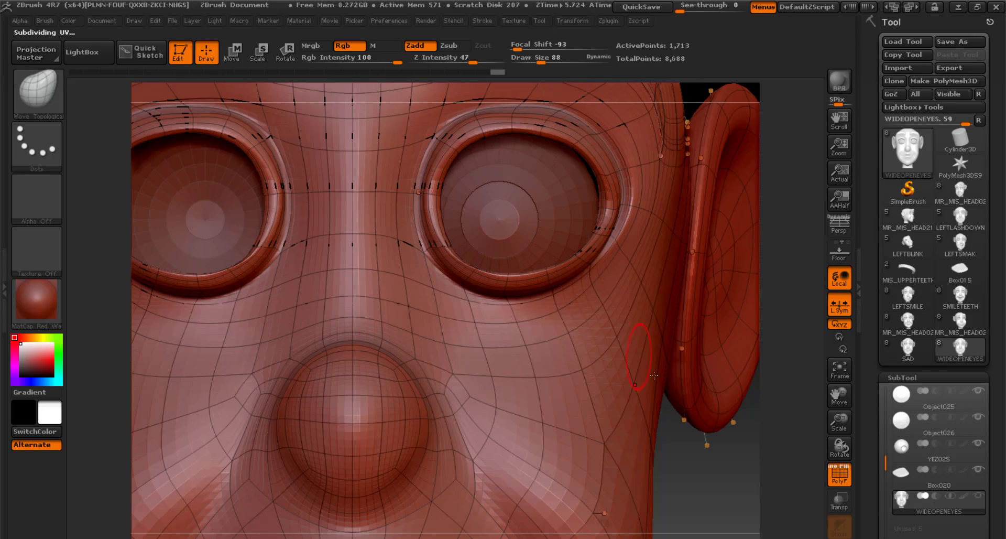
Adjust the rims of the widened eyelids with the Move Topological brush at draw size 88.
mouse_move(654, 376)
mouse_down()
mouse_move(608, 294)
mouse_move(559, 164)
mouse_move(502, 122)
mouse_up()
drag(566, 180, 471, 210)
drag(491, 236, 504, 257)
drag(388, 221, 519, 215)
mouse_move(516, 223)
mouse_down()
mouse_move(507, 240)
mouse_move(520, 232)
mouse_up()
Fit the upper and lower lids around the eyeballs from the side and front with Move Topological at draw size 106.
click(544, 61)
drag(650, 236, 596, 265)
drag(703, 294, 582, 267)
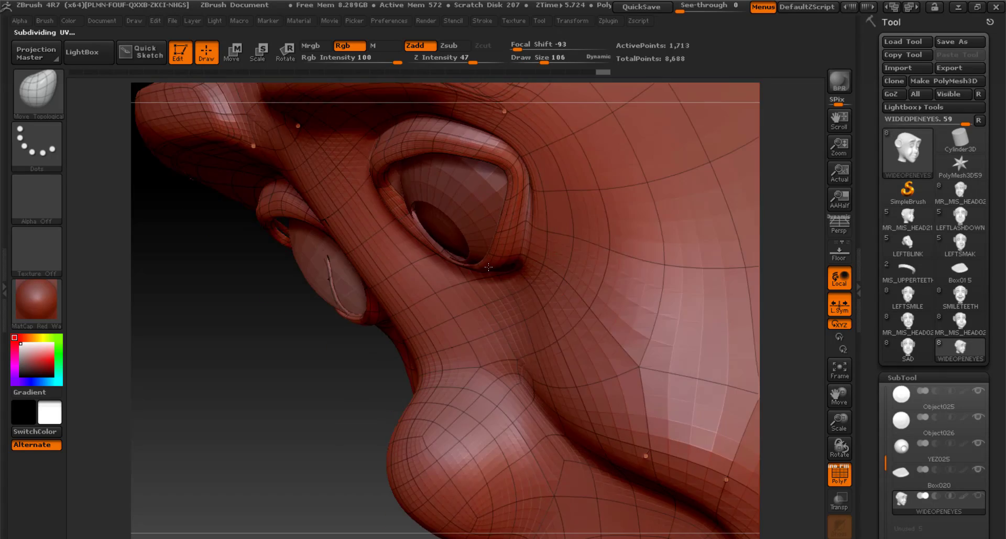
drag(488, 266, 635, 272)
drag(474, 268, 474, 262)
drag(655, 273, 582, 236)
drag(561, 170, 559, 177)
drag(440, 159, 443, 166)
drag(473, 149, 506, 157)
drag(534, 159, 534, 166)
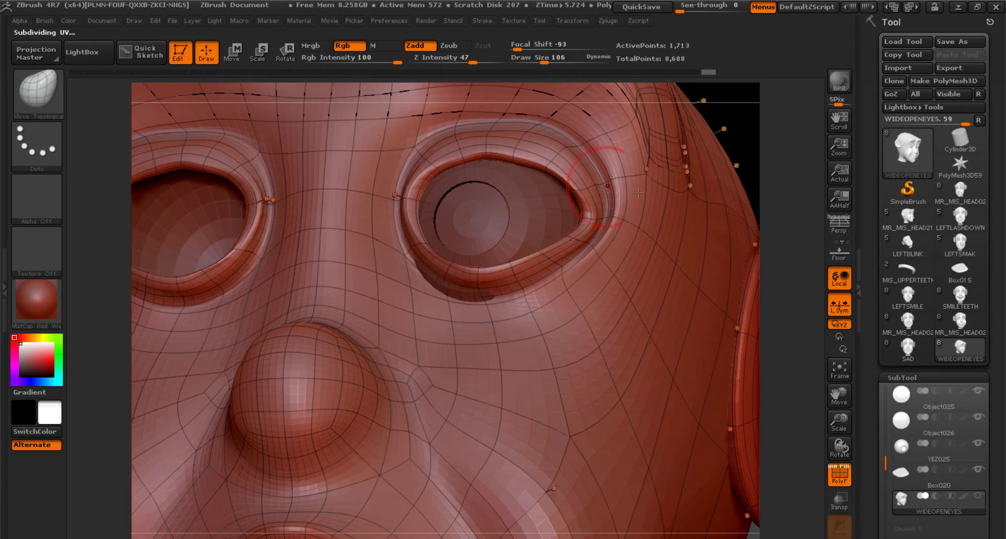
Reshape the outer part of the upper lids at draw size 106 and smooth it with the Smooth brush.
drag(728, 126, 802, 142)
drag(545, 183, 549, 190)
drag(651, 503, 643, 232)
drag(540, 157, 538, 151)
drag(509, 161, 504, 155)
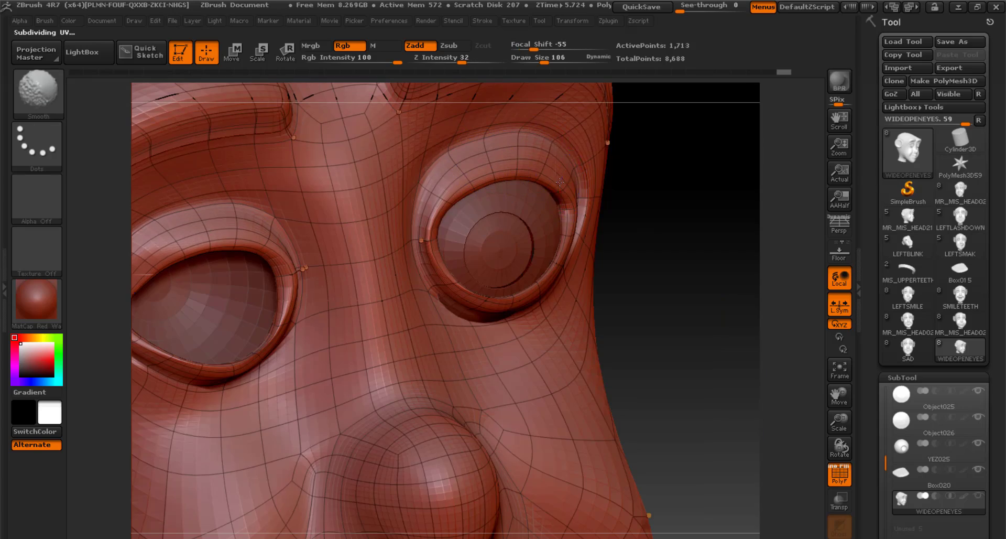
shift+drag(560, 182, 562, 192)
drag(529, 298, 527, 291)
Build up the eyelids with the Standard brush at draw size 106 and Z Intensity 25, and send the WIDEOPENEYES head with GoZ.
click(53, 118)
click(462, 338)
drag(464, 311, 487, 313)
mouse_move(692, 309)
mouse_down()
mouse_move(524, 302)
mouse_move(556, 278)
mouse_up()
drag(528, 310, 532, 303)
drag(112, 358, 293, 362)
drag(447, 197, 457, 165)
drag(702, 252, 487, 262)
drag(556, 175, 592, 209)
drag(157, 362, 356, 335)
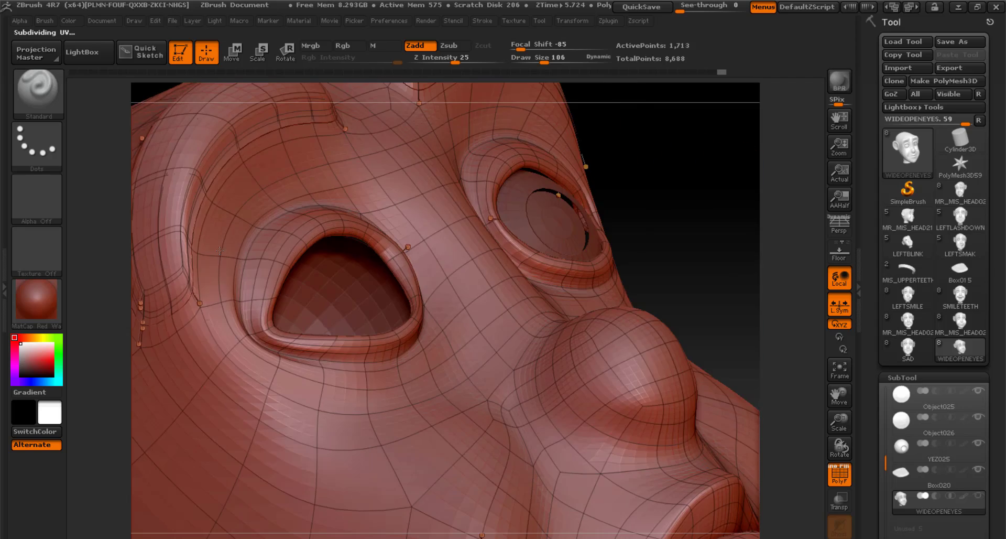
drag(724, 173, 587, 194)
alt+drag(734, 157, 734, 323)
click(893, 94)
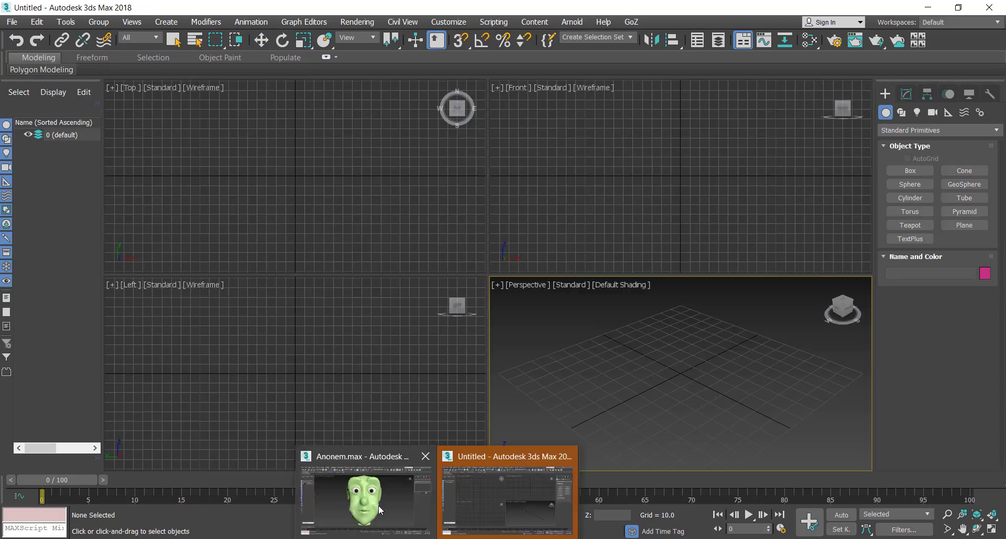
In Anonem.max, copy the selected head with its eyes and teeth below the green heads and clone it sideways into a second row.
click(365, 498)
click(963, 529)
scroll(447, 360, down, 10)
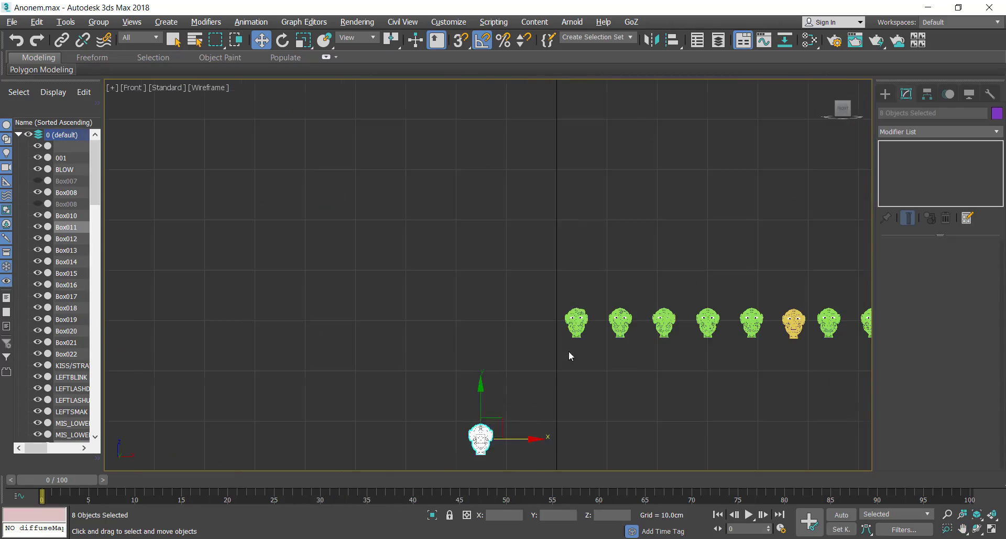
shift+drag(478, 439, 579, 378)
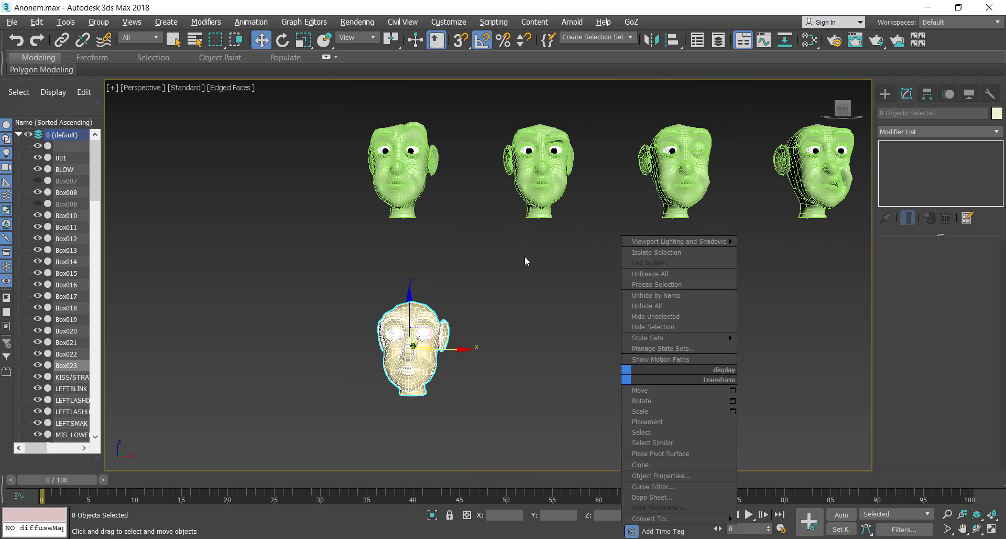
shift+drag(465, 355, 602, 363)
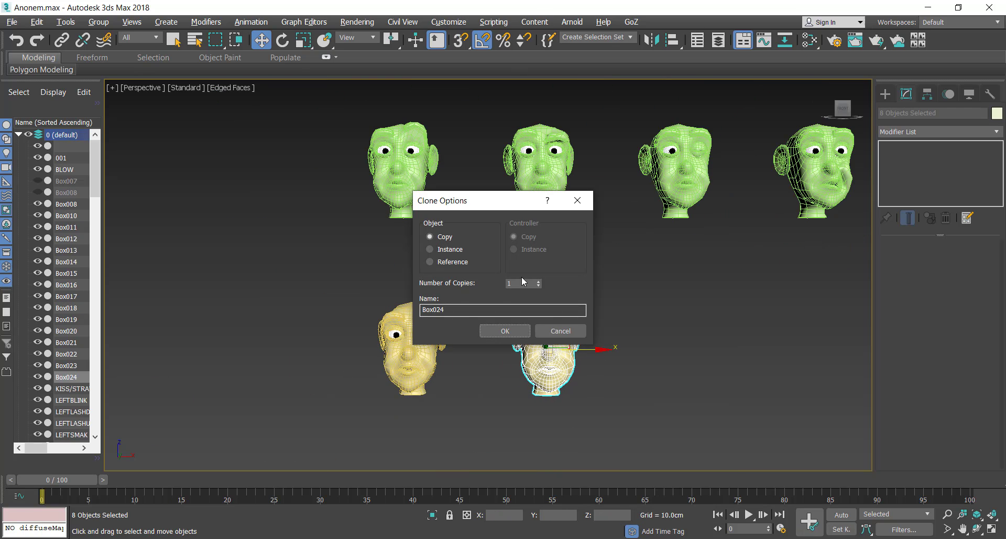
click(505, 331)
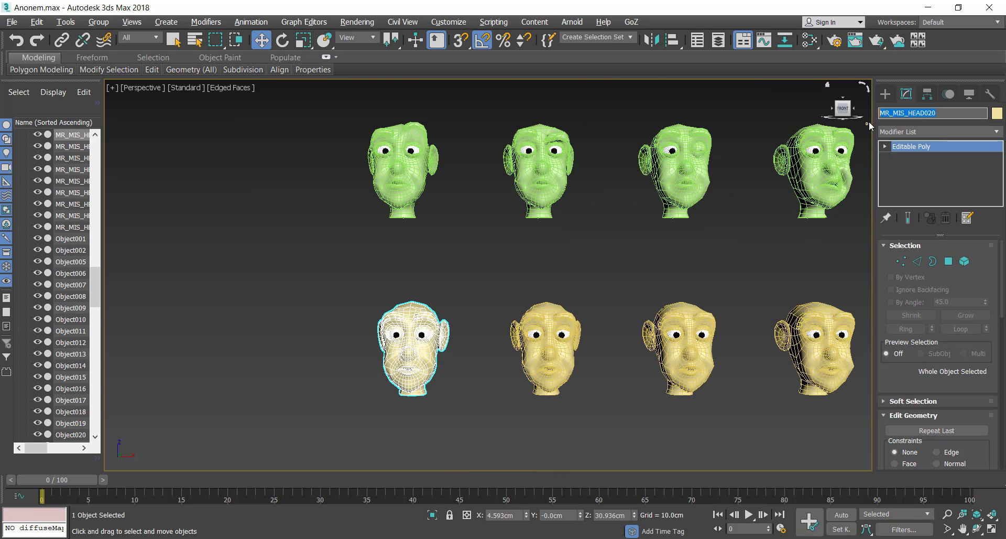
Rename the second and third heads of the new yellow row, giving the third the name WH.
click(547, 361)
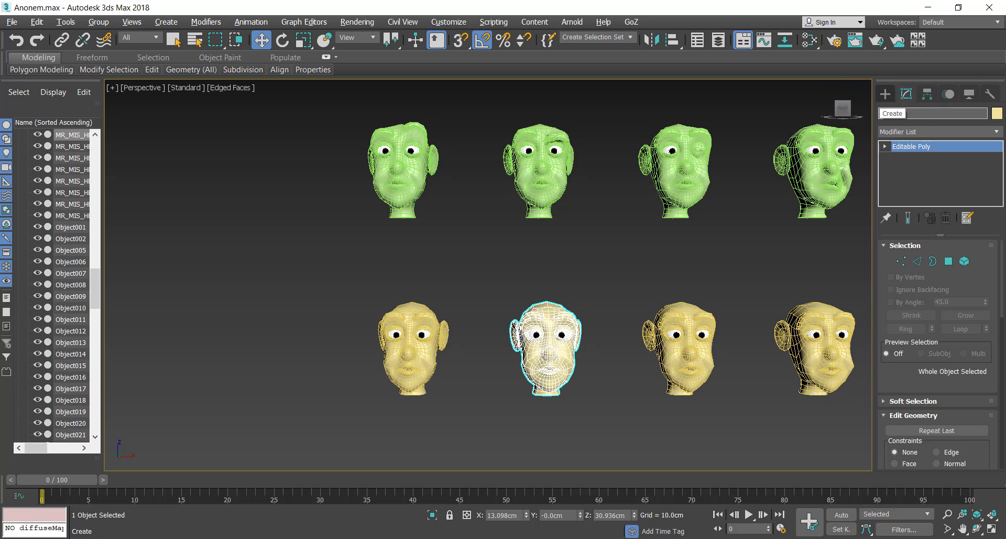
click(685, 356)
click(591, 281)
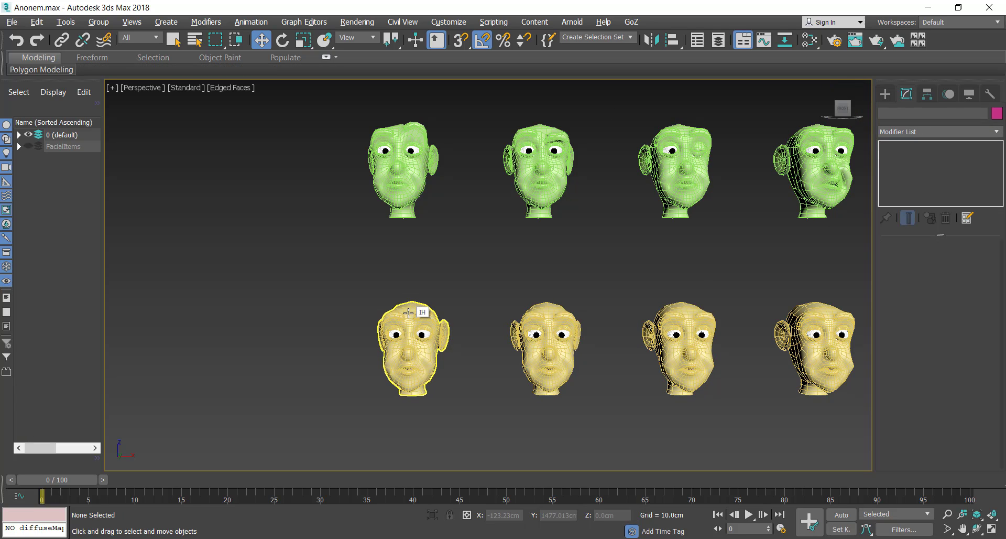
scroll(451, 325, up, 5)
middle_drag(476, 272, 367, 216)
scroll(366, 215, down, 3)
click(531, 293)
scroll(697, 244, up, 3)
middle_drag(698, 243, 430, 181)
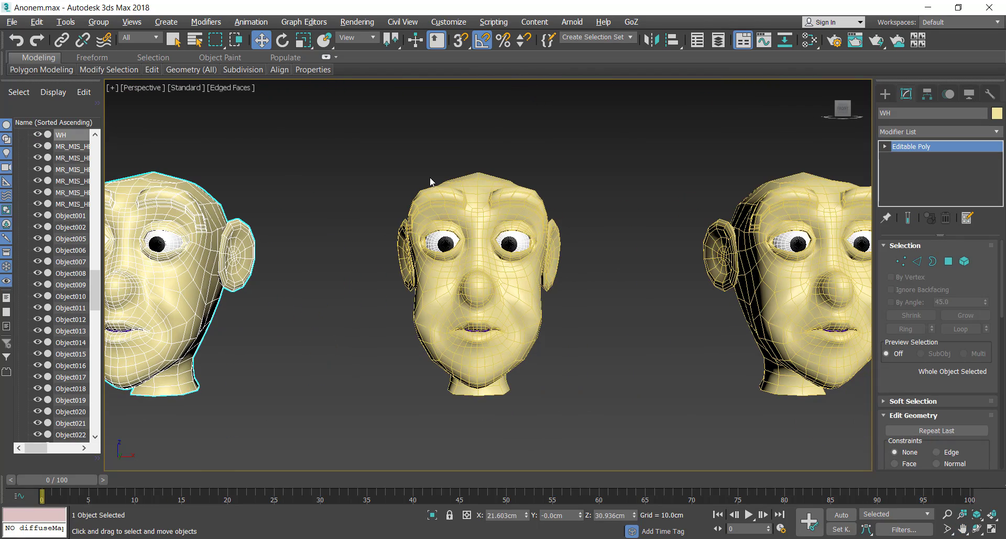
Rename the fourth head of the yellow row as M and the fifth as F.
click(461, 197)
middle_drag(622, 245, 653, 231)
drag(947, 113, 873, 111)
text(M)
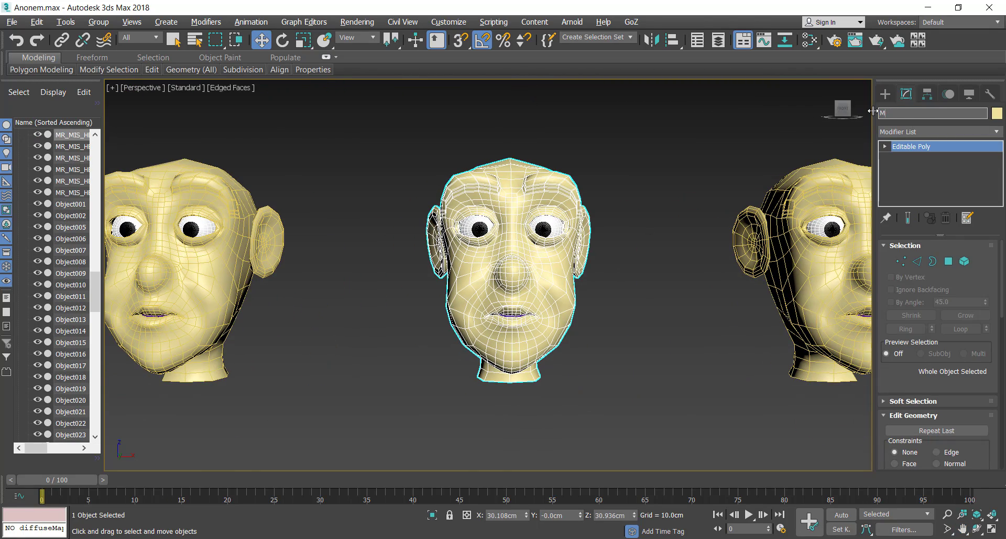
text(IS_H)
middle_drag(784, 145, 629, 141)
click(629, 141)
click(676, 163)
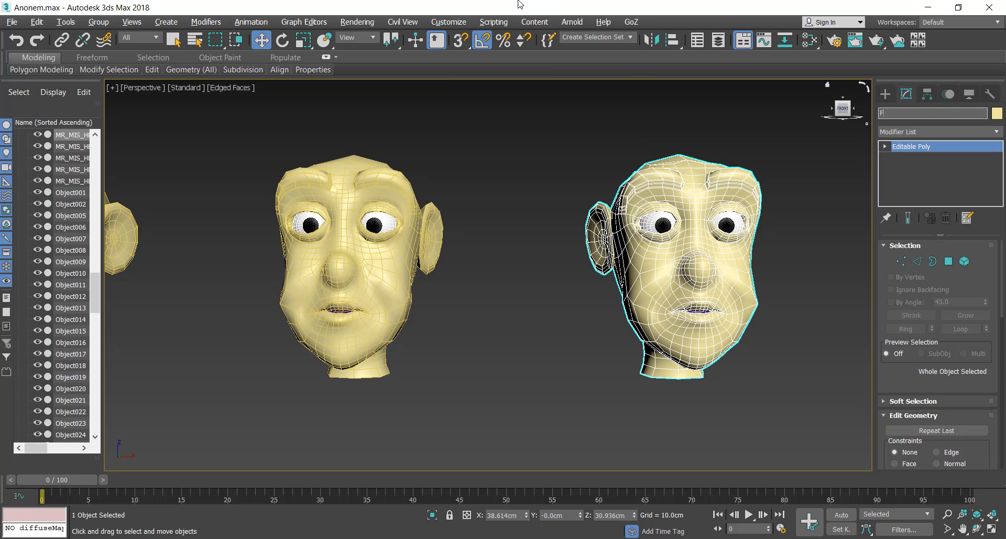
click(835, 157)
Rename the sixth head of the yellow row as T.
middle_drag(834, 157, 409, 168)
click(573, 182)
drag(946, 113, 865, 111)
text(T)
click(495, 173)
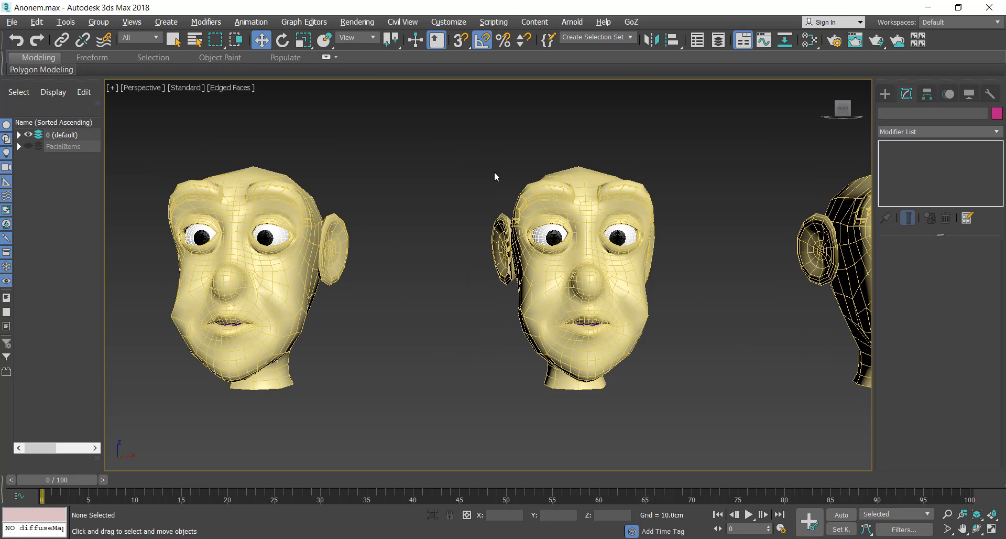
In the Front view, shift the row of yellow heads to the right and clone its first head into the gap before it.
middle_drag(483, 219, 576, 206)
scroll(514, 275, down, 7)
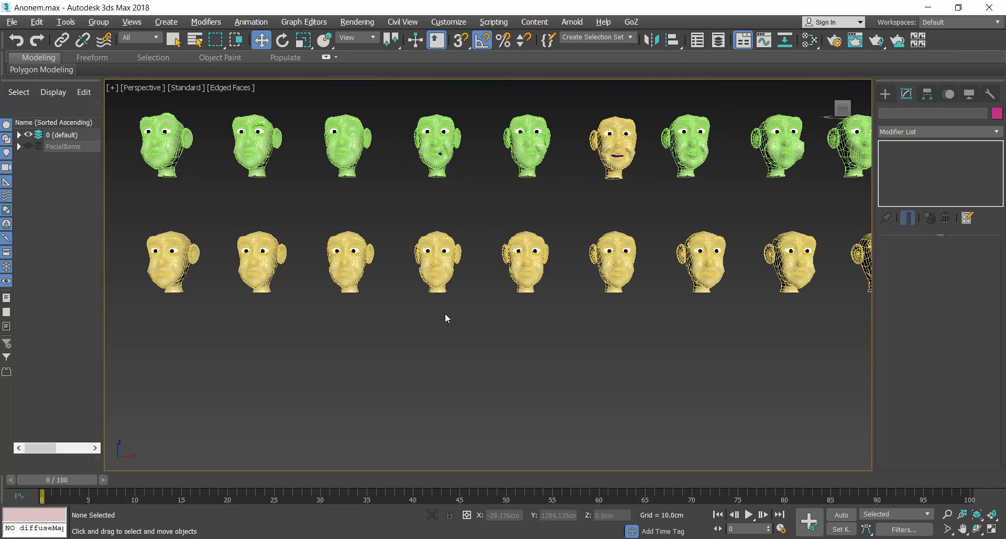
key(f)
scroll(471, 294, down, 3)
middle_drag(472, 294, 261, 222)
drag(234, 254, 647, 312)
drag(483, 282, 529, 282)
drag(288, 251, 334, 311)
shift+drag(355, 278, 308, 279)
click(504, 331)
click(266, 280)
click(722, 295)
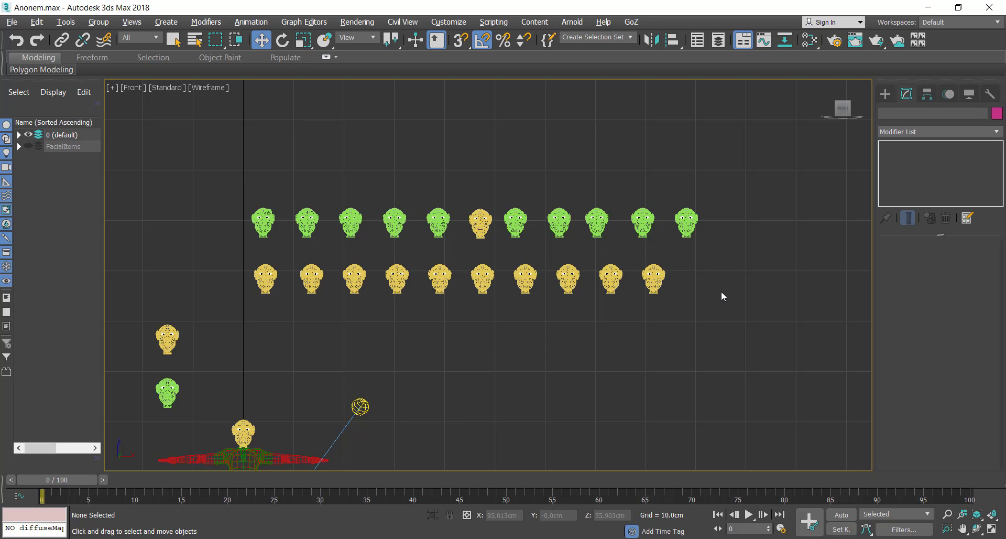
In the Right view, raise the yellow head's lower teeth slightly and rotate them to tilt inside the mouth.
key(alt+w)
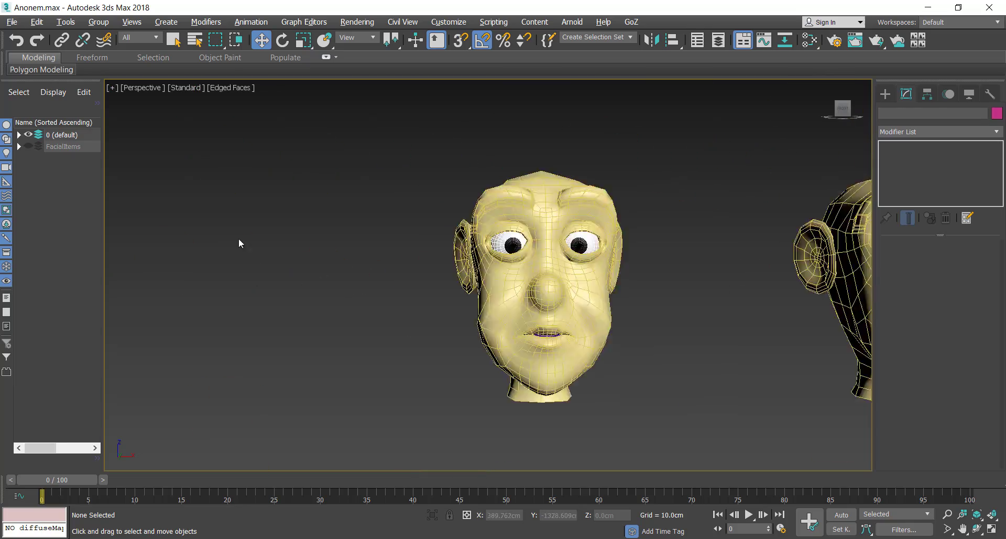
click(525, 262)
scroll(742, 158, up, 3)
key(alt+w)
click(225, 426)
key(alt+w)
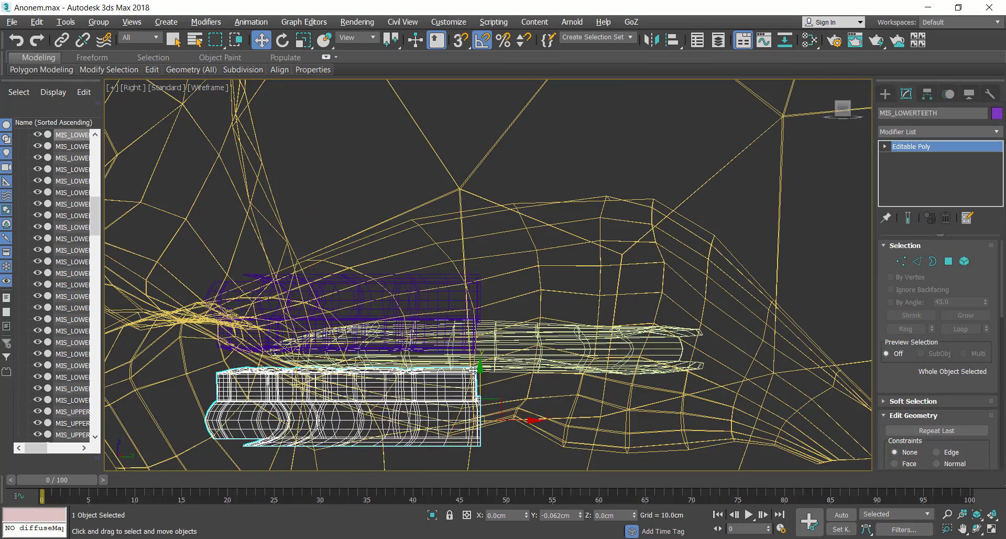
drag(480, 366, 480, 346)
click(283, 40)
drag(435, 373, 433, 379)
click(261, 42)
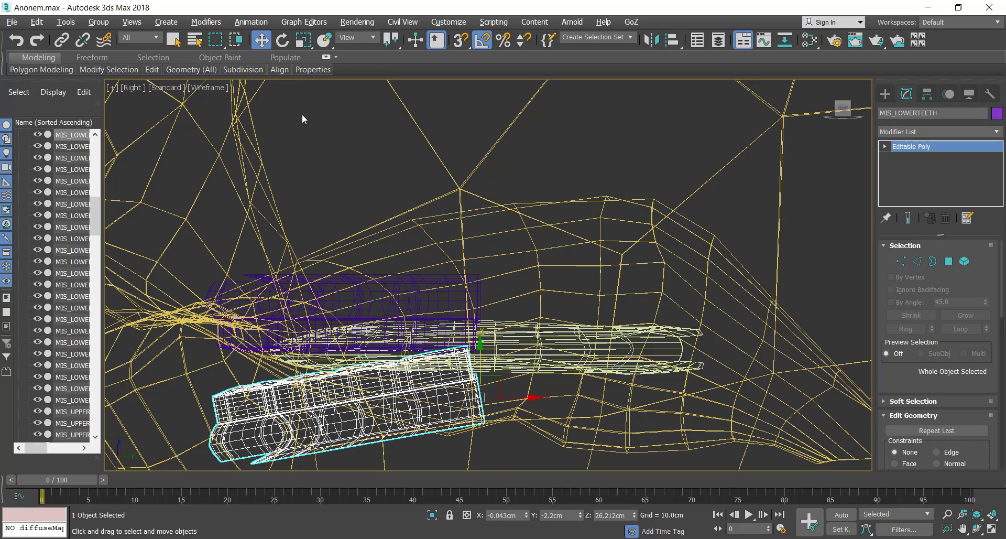
Send the EH head with its eyes and teeth to ZBrush and subdivide it.
key(alt+w)
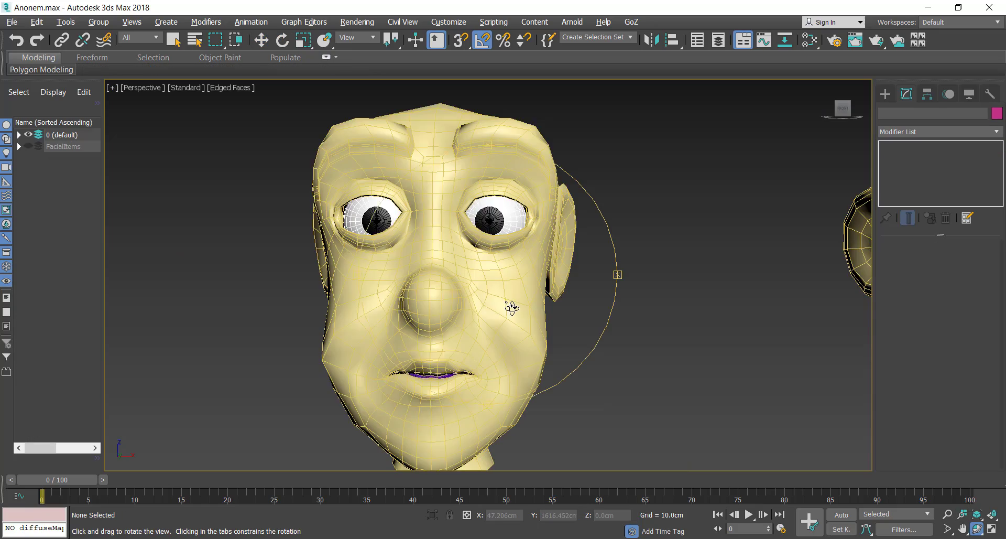
scroll(575, 342, down, 3)
click(461, 292)
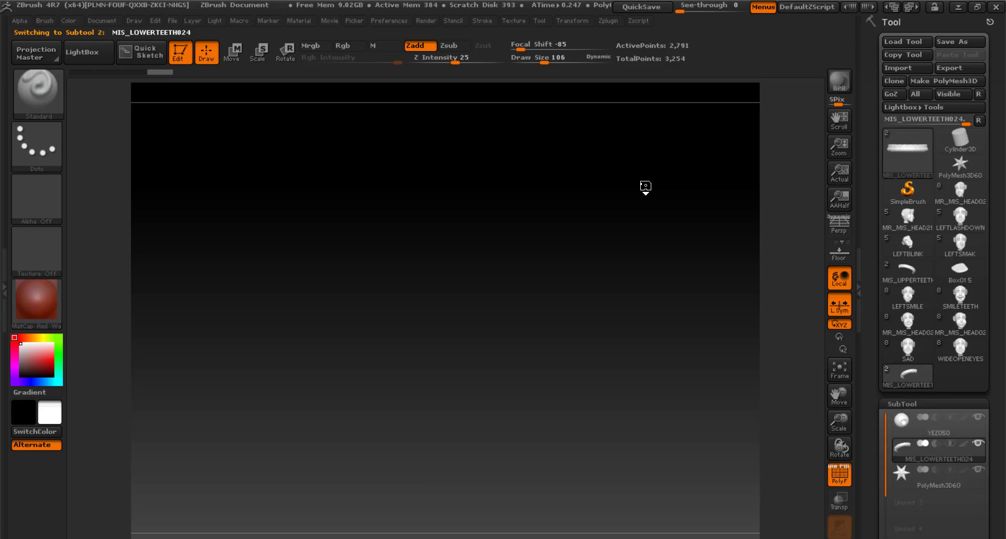
key(d)
Pull the EH head's lower lip and jaw downward using the Move Topological brush.
click(38, 93)
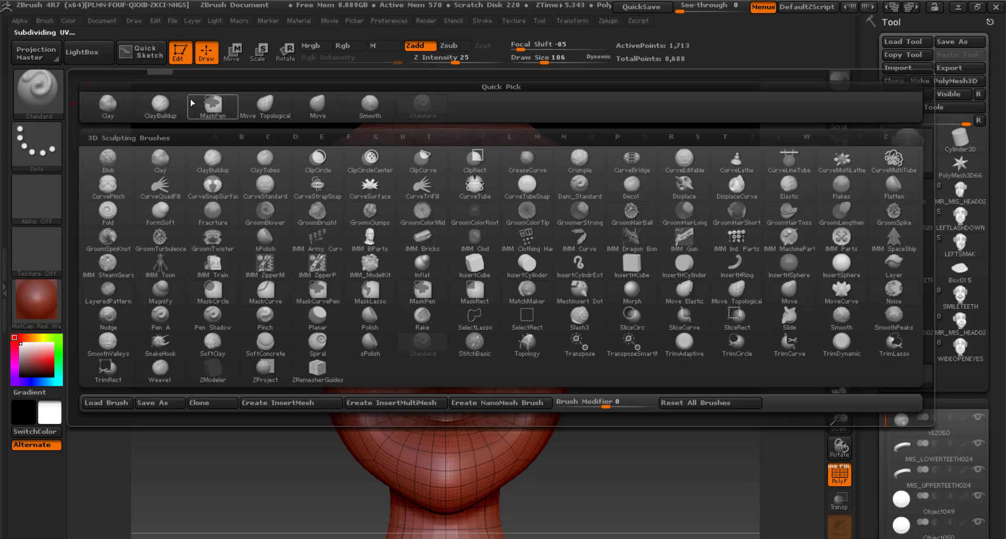
click(213, 107)
drag(545, 63, 565, 65)
alt+drag(788, 407, 819, 340)
drag(484, 342, 488, 417)
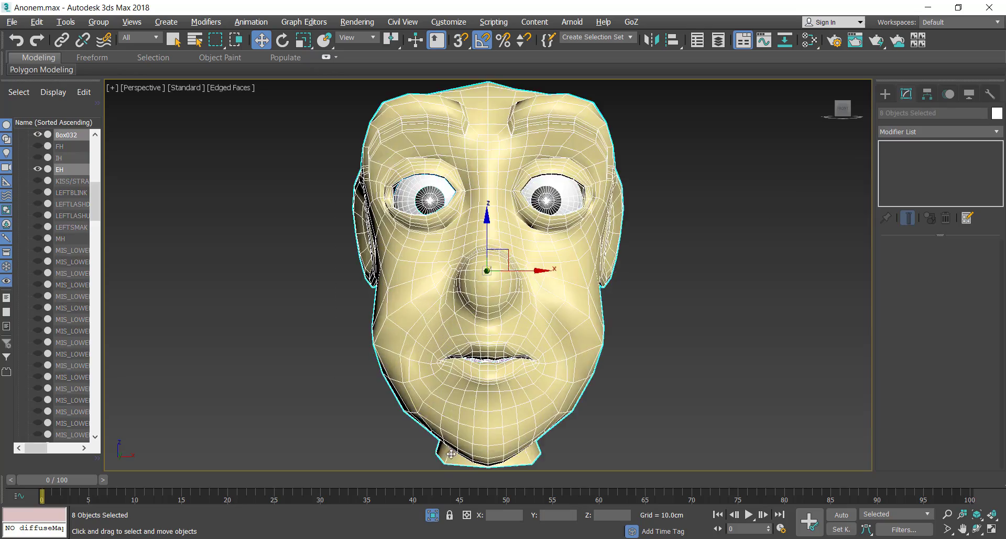
Back in 3ds Max, select the EH head's lower teeth in the Right view and rotate them to follow the jaw.
key(alt+w)
scroll(231, 419, up, 6)
key(alt+w)
click(508, 173)
scroll(476, 225, up, 5)
middle_drag(476, 225, 485, 428)
scroll(485, 427, down, 2)
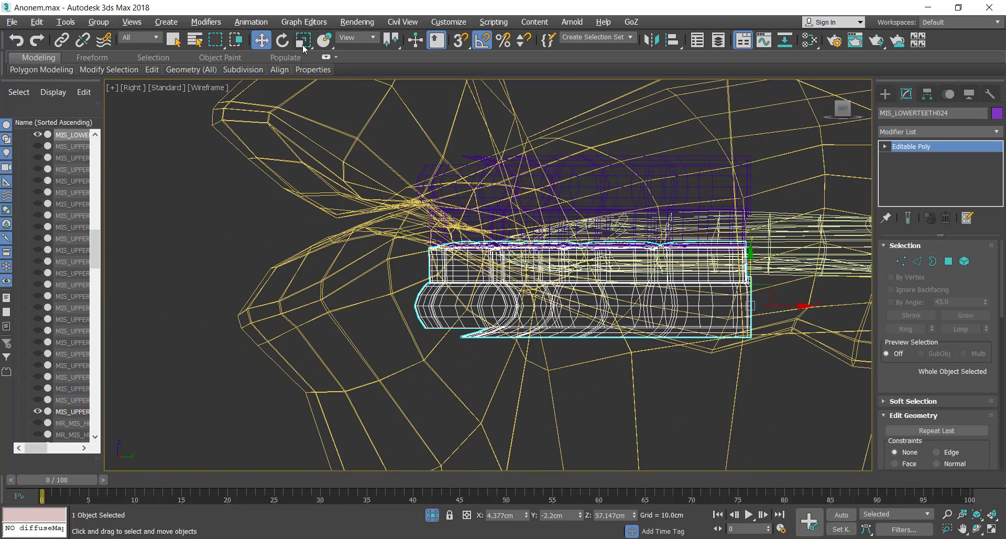
click(284, 42)
drag(753, 291, 753, 314)
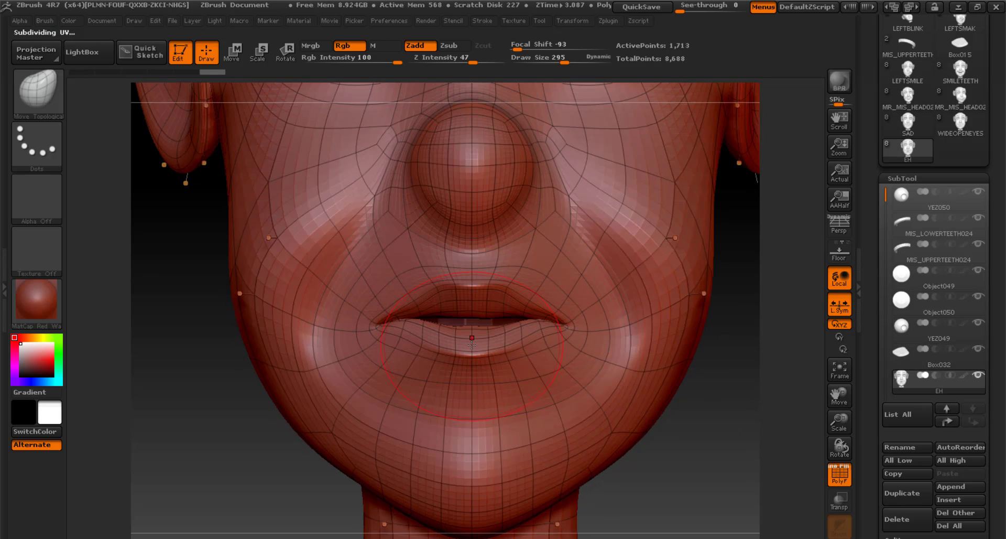
In ZBrush, refine the EH head's lower lip and mouth corners, reducing the brush draw size to 156.
drag(493, 346, 494, 354)
drag(740, 366, 665, 362)
drag(574, 326, 586, 328)
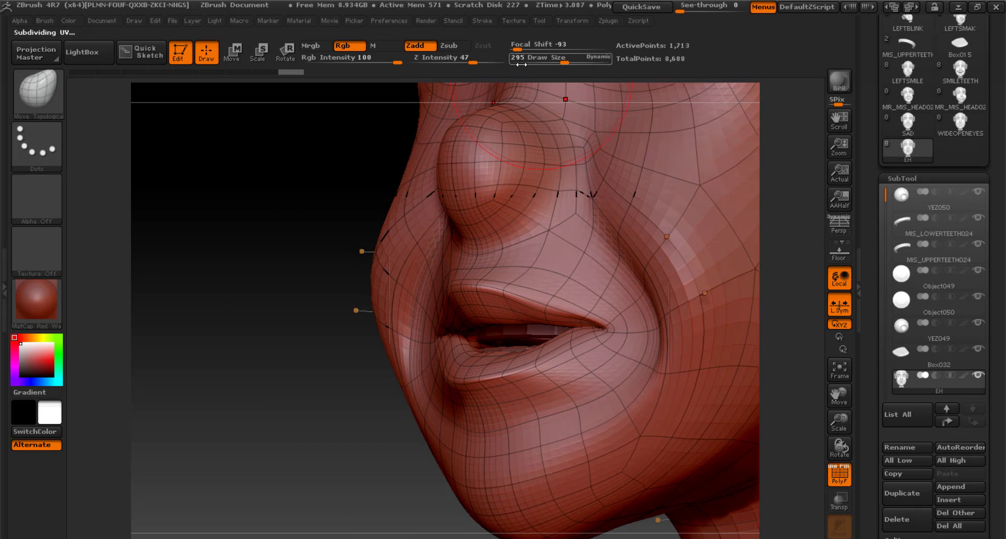
drag(564, 61, 550, 62)
drag(611, 344, 591, 352)
drag(313, 381, 428, 371)
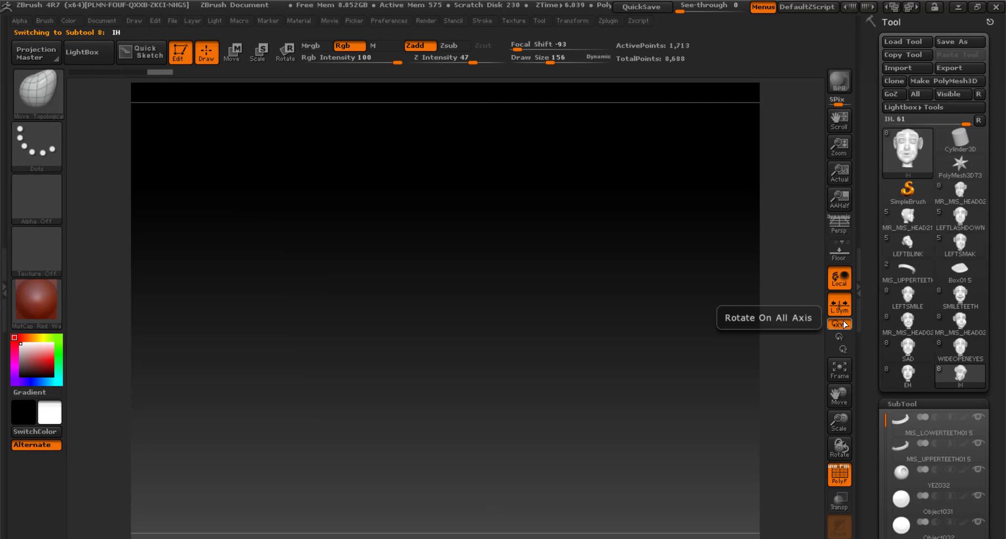
Subdivide the IH head and pull its lower lip area down from a three-quarter view.
key(d)
drag(839, 422, 840, 404)
drag(744, 444, 706, 443)
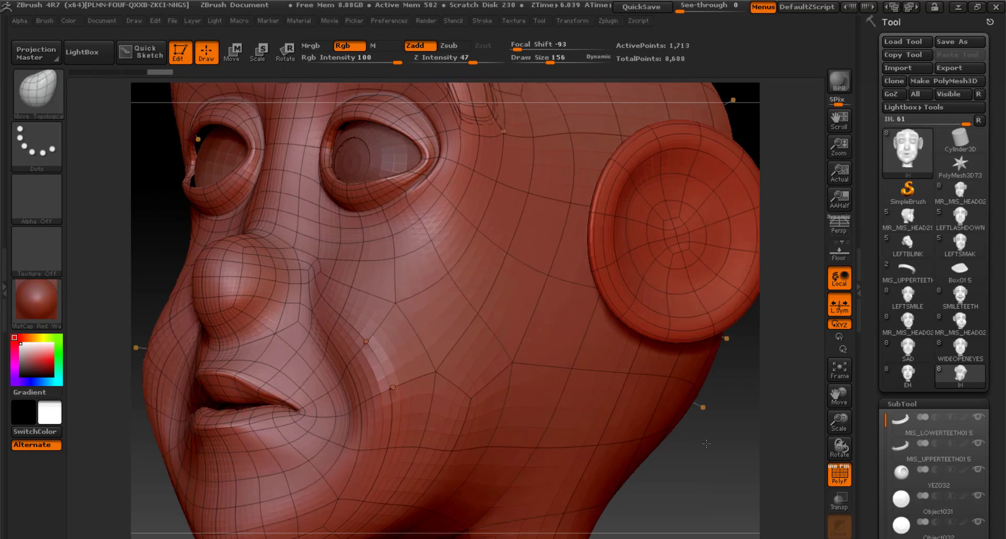
drag(265, 422, 265, 437)
drag(681, 461, 744, 462)
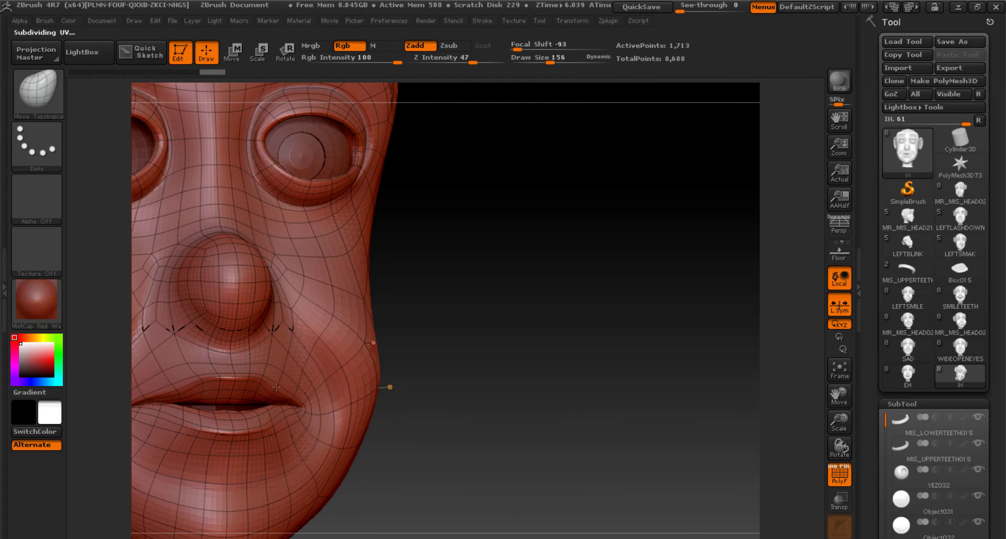
Enlarge the draw size to 310 and reshape the IH head's upper lip, lower lip and mouth corners.
drag(550, 60, 566, 59)
drag(681, 446, 556, 445)
drag(262, 395, 265, 386)
drag(252, 426, 262, 430)
drag(309, 401, 314, 396)
drag(173, 462, 283, 461)
mouse_move(273, 418)
mouse_down()
mouse_move(275, 436)
mouse_move(308, 434)
mouse_up()
Fine-tune the IH mouth corners and lower lip from several side angles.
drag(650, 446, 618, 446)
drag(443, 436, 439, 435)
drag(618, 445, 550, 446)
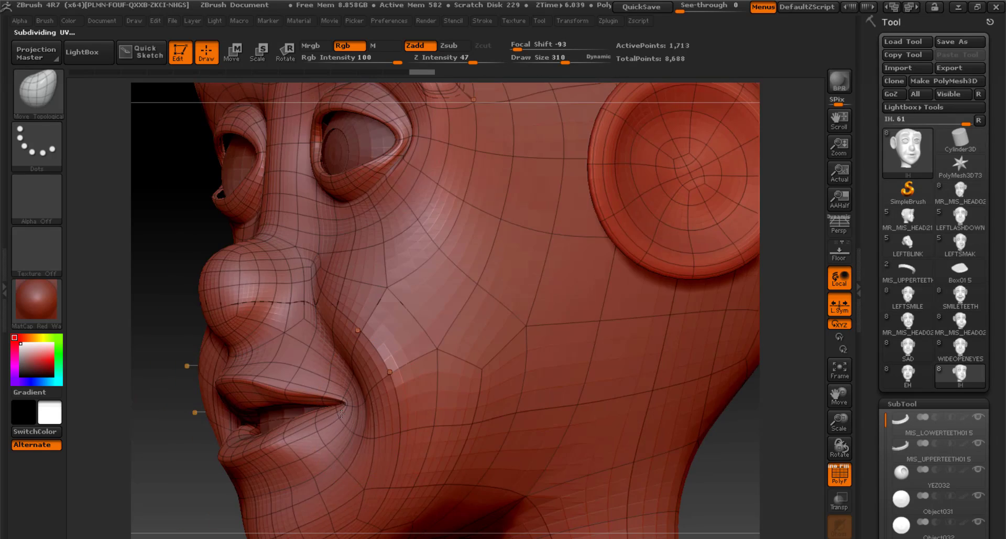
drag(341, 413, 344, 407)
drag(681, 445, 734, 446)
drag(319, 416, 321, 411)
Return the IH head to a front view and send it to 3ds Max with GoZ.
drag(841, 395, 912, 440)
drag(840, 421, 840, 404)
shift+drag(567, 428, 592, 428)
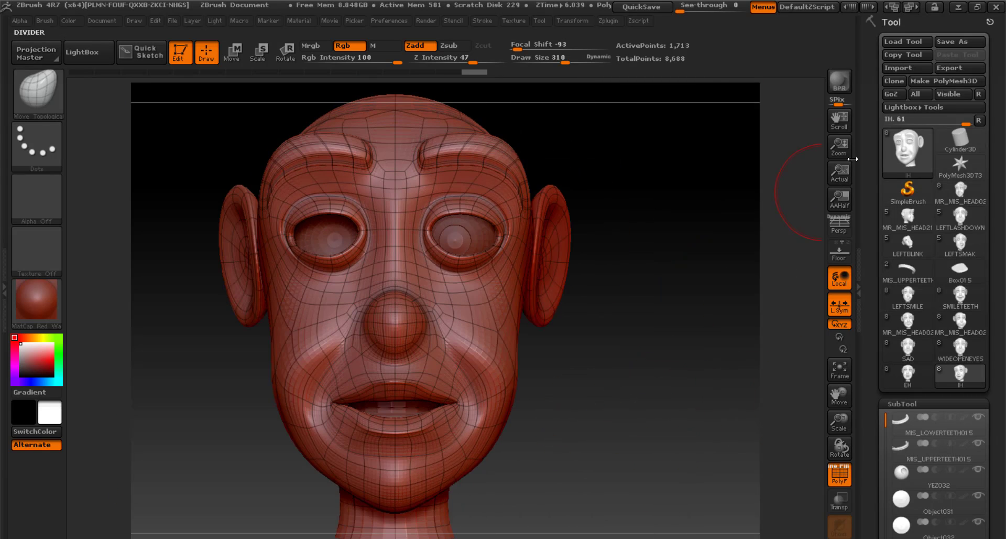
click(888, 97)
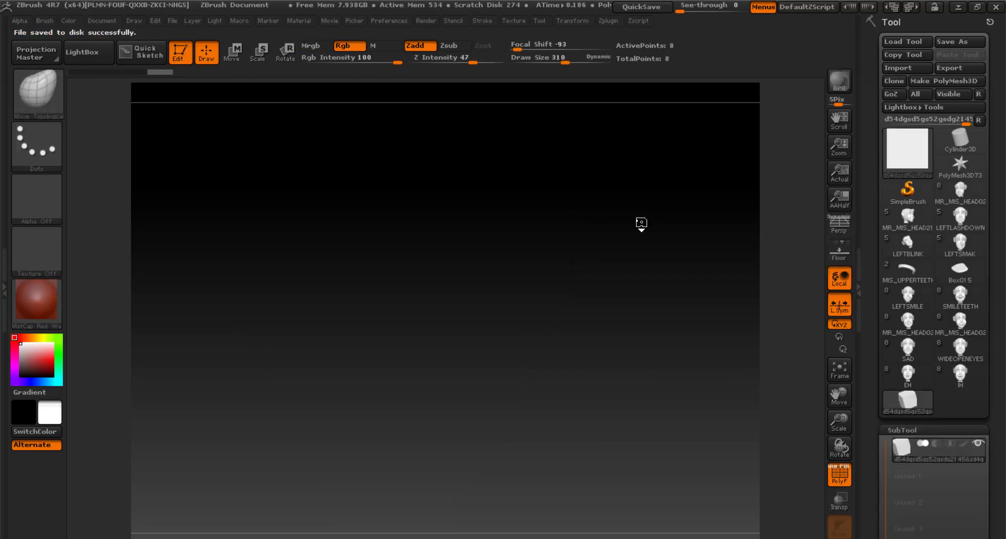
Subdivide the OH head and mask everything except the area around its mouth.
key(ctrl+d)
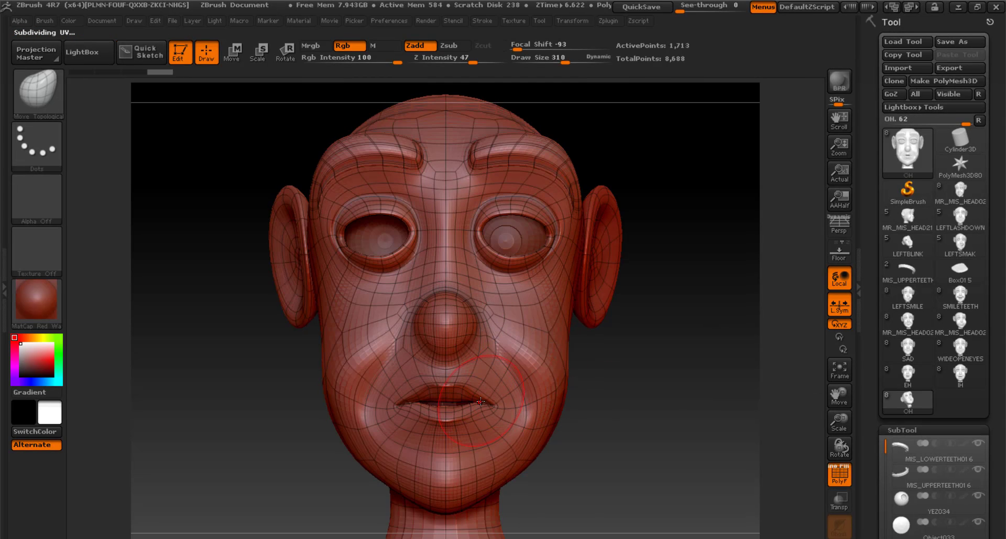
drag(655, 404, 314, 398)
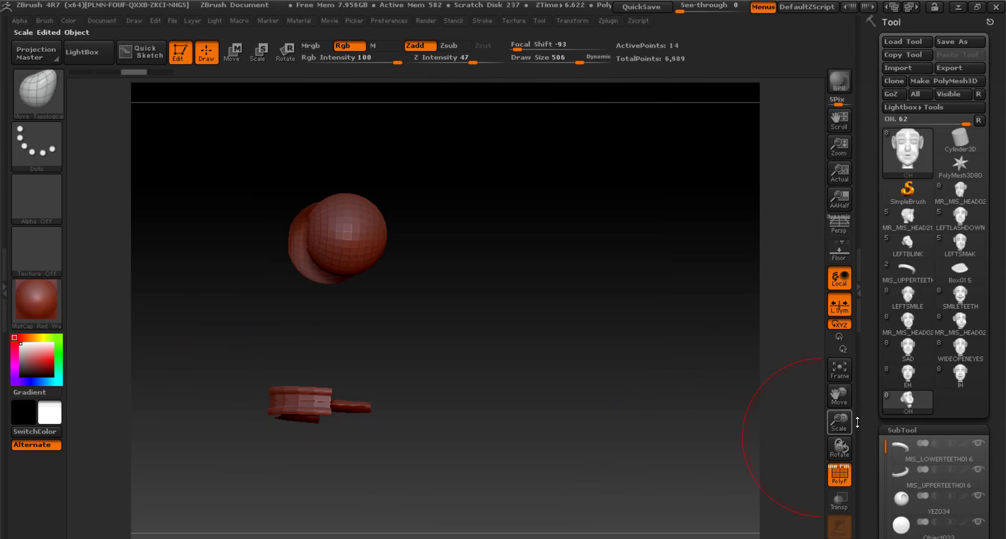
drag(865, 424, 862, 21)
key(ctrl+shift+z)
key(ctrl+shift+z)
key(ctrl+shift+z)
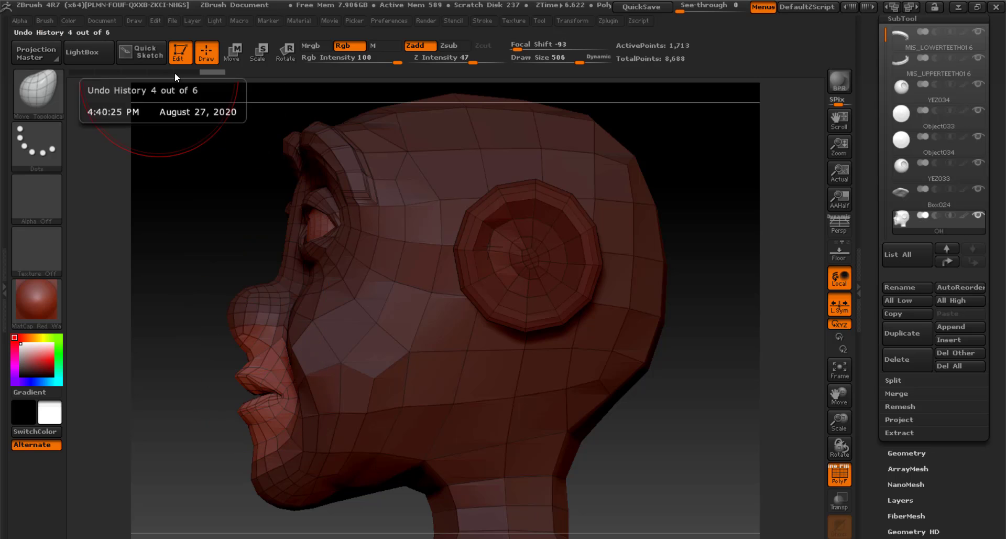
Move the OH head's unmasked mouth area slightly with a transpose line in side view, then restore the subdivided level.
click(285, 52)
mouse_move(293, 383)
mouse_down()
mouse_move(188, 392)
mouse_move(242, 388)
mouse_move(188, 404)
mouse_up()
key(ctrl+z)
click(285, 53)
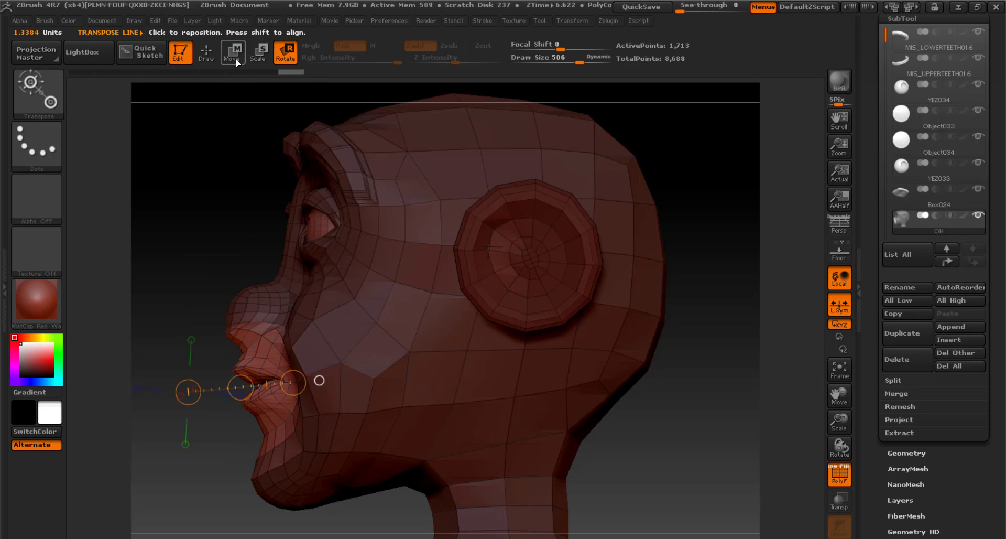
click(236, 63)
drag(241, 388, 248, 390)
key(d)
click(206, 53)
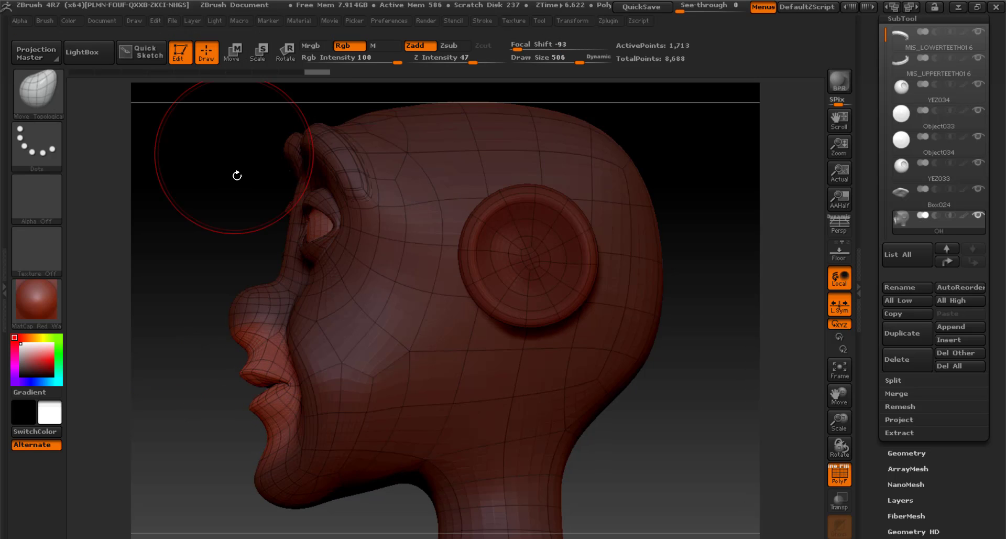
Set the draw size to 251 and pull the OH head's mouth corners inward with the Move Topological brush.
mouse_move(593, 415)
mouse_down()
mouse_move(501, 404)
mouse_move(527, 406)
mouse_up()
mouse_move(527, 406)
alt+mouse_down()
mouse_move(531, 426)
mouse_move(450, 416)
alt+mouse_up()
drag(579, 59, 561, 59)
drag(273, 387, 262, 387)
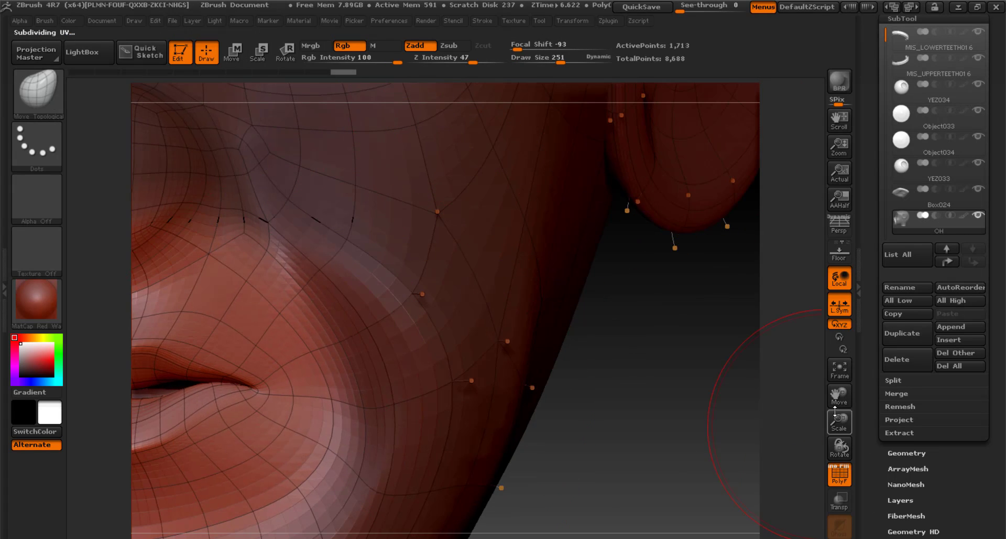
drag(821, 416, 850, 409)
shift+drag(494, 317, 499, 320)
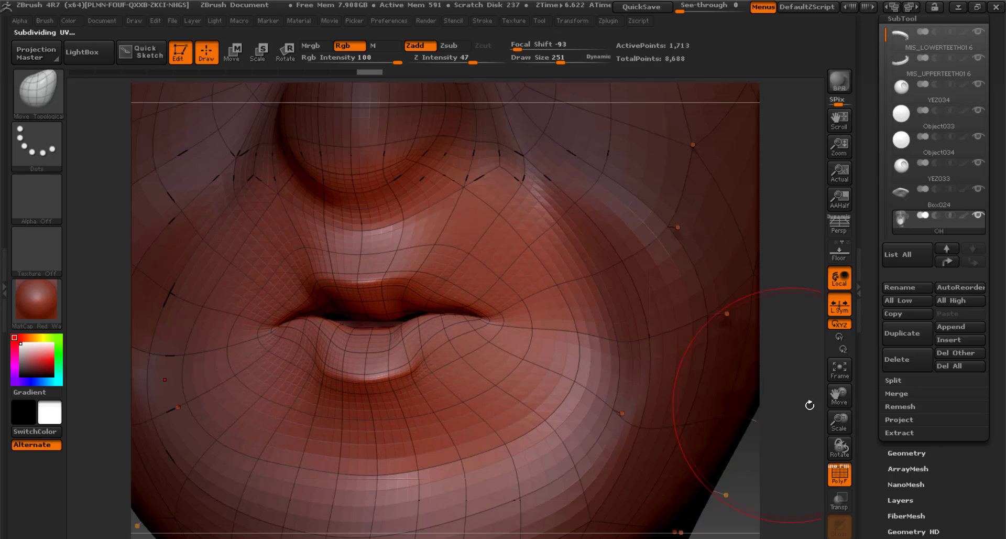
Part the OH head's lips and pull the middle of the lower lip down.
mouse_move(808, 404)
mouse_down()
mouse_move(335, 258)
mouse_move(391, 372)
mouse_move(366, 347)
mouse_up()
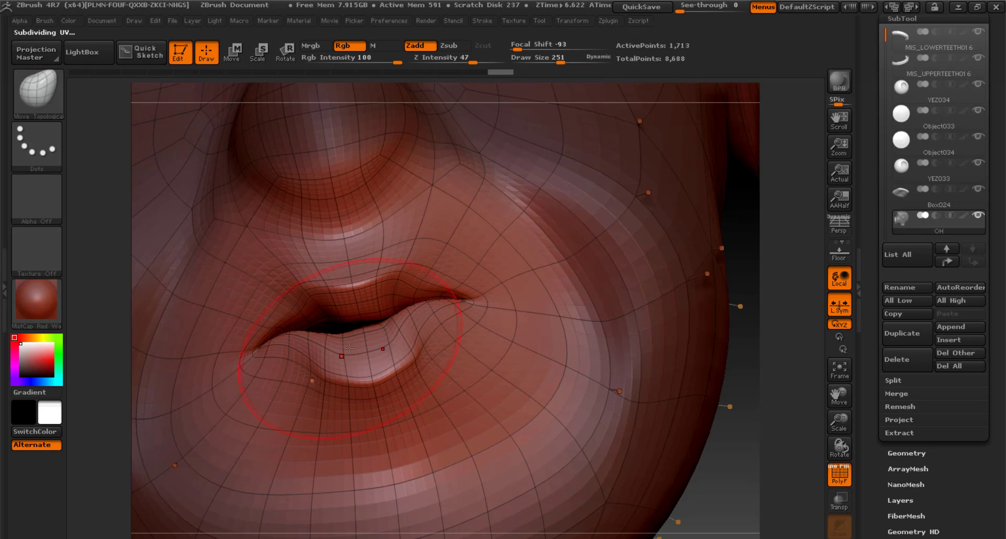
drag(444, 302, 334, 331)
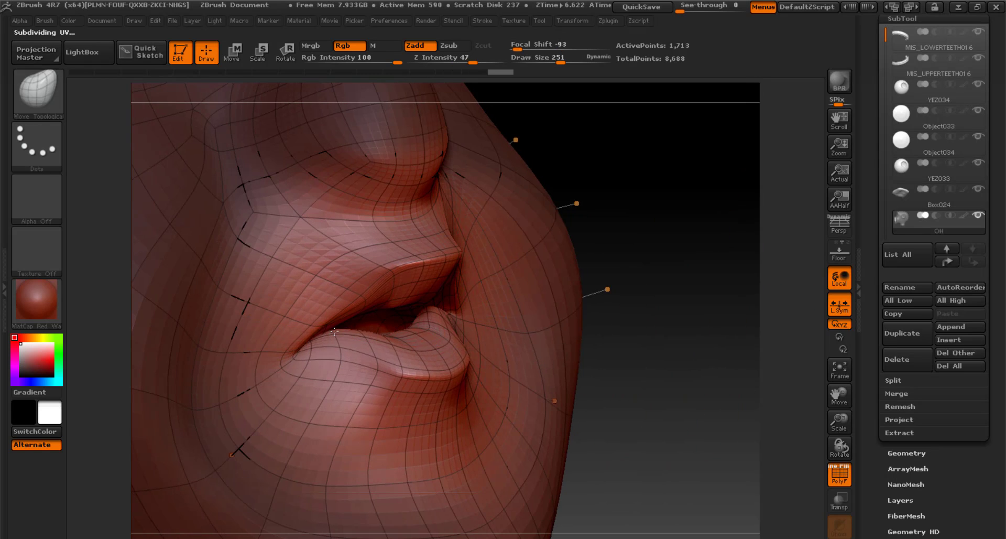
drag(415, 298, 482, 315)
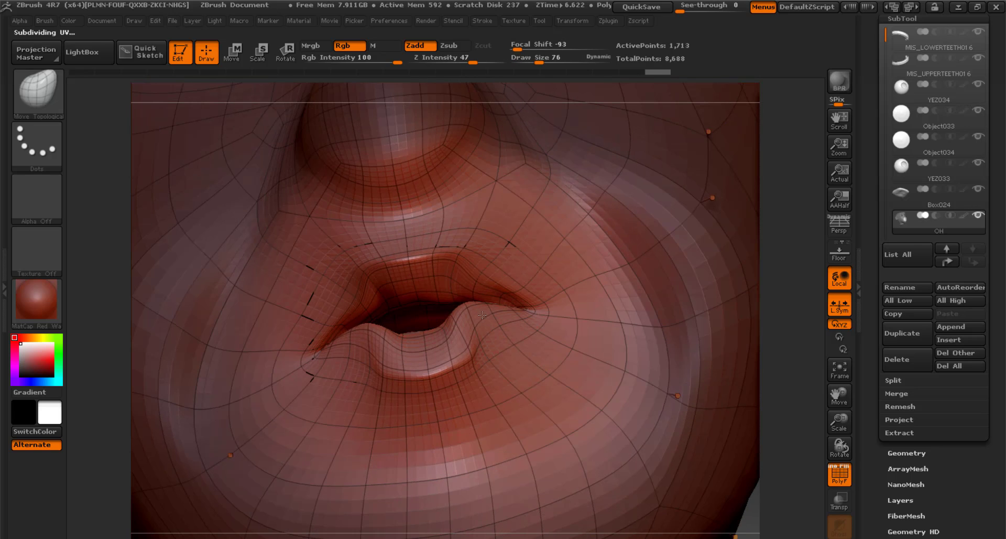
drag(410, 363, 412, 383)
Raise the OH head's upper lip with a draw size of 156 and adjust the lip profile from the side.
key(s)
click(420, 255)
drag(424, 283, 422, 263)
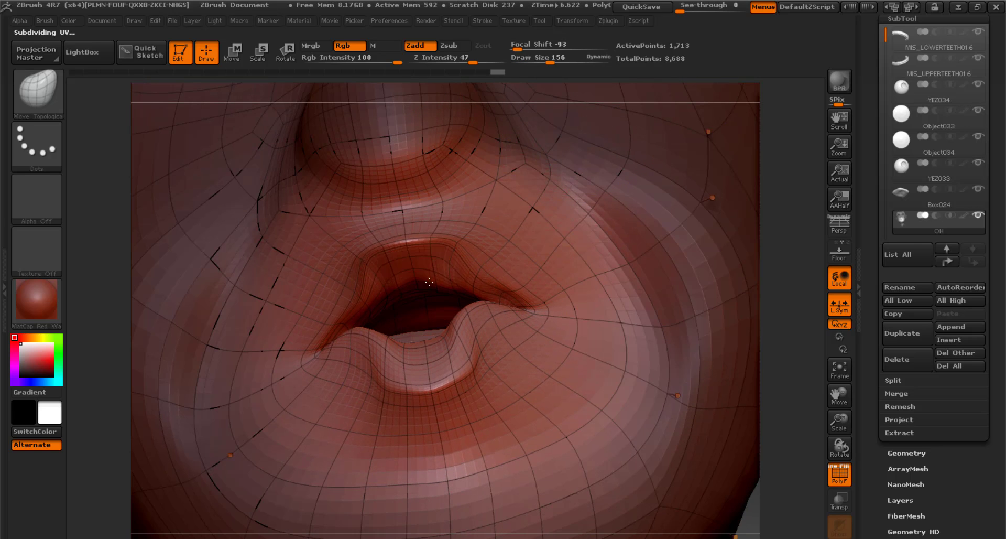
mouse_move(391, 291)
mouse_down()
mouse_move(389, 276)
mouse_move(461, 260)
mouse_up()
drag(769, 472, 886, 439)
drag(496, 214, 516, 225)
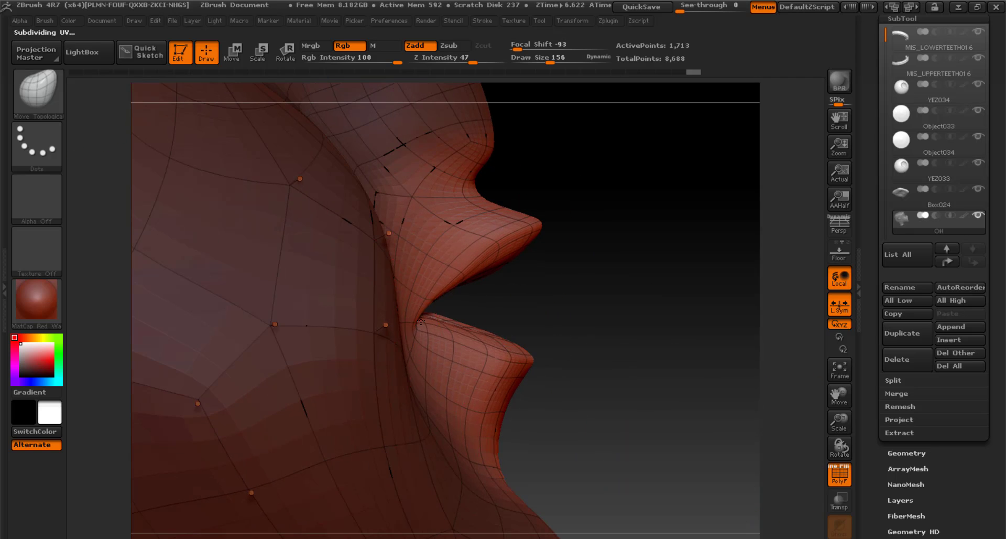
drag(421, 323, 568, 280)
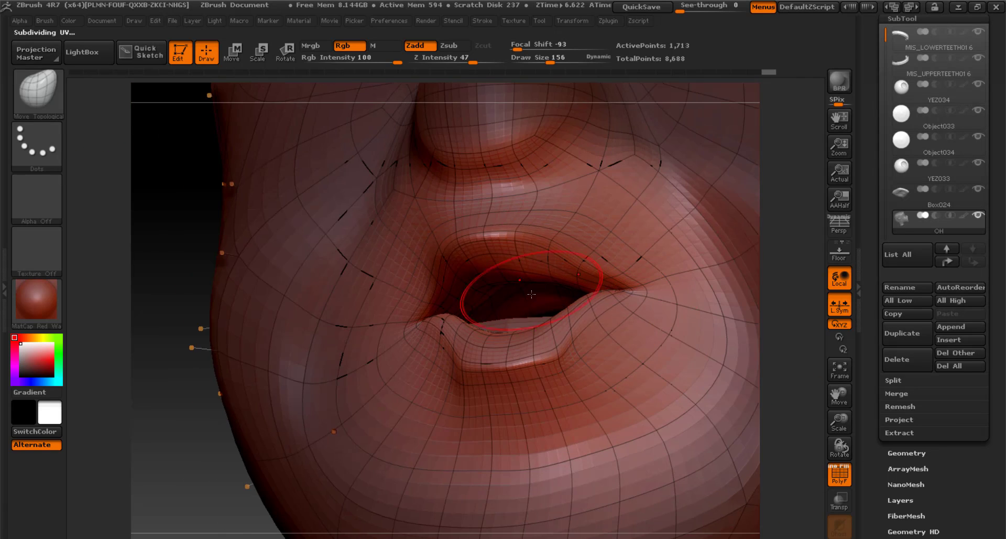
Adjust the OH lips with the whole head framed and clear the mask.
key(f)
mouse_move(583, 365)
shift+mouse_down()
mouse_move(614, 367)
mouse_move(537, 384)
mouse_move(419, 385)
shift+mouse_up()
drag(406, 353, 397, 346)
shift+drag(293, 367, 419, 364)
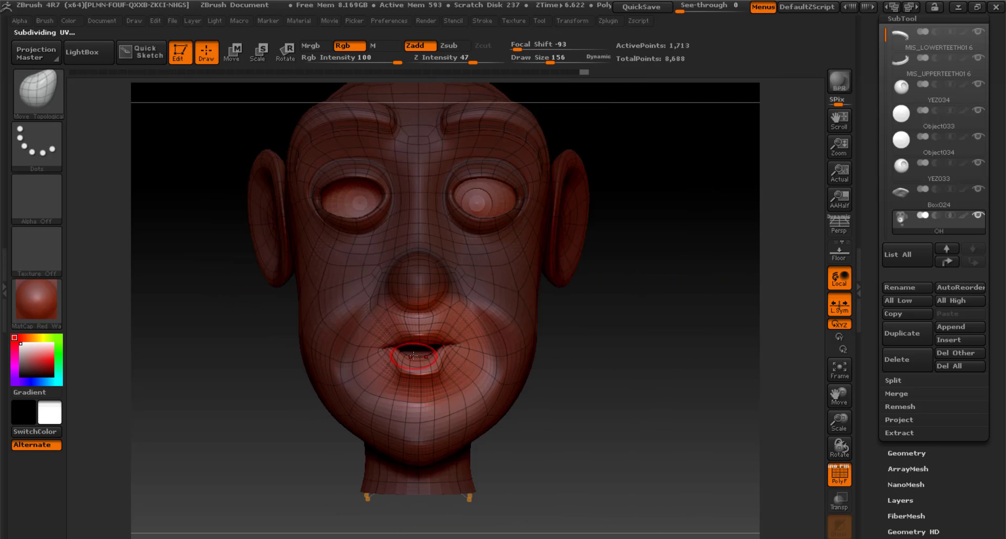
ctrl+drag(582, 389, 590, 396)
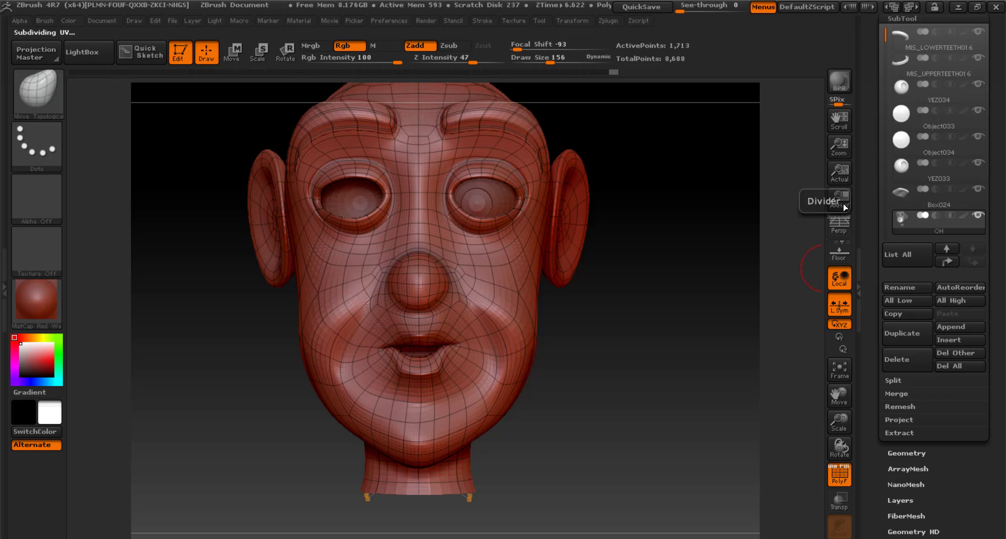
Send the OH head to 3ds Max with GoZ and close the unresponsive Untitled instance.
click(876, 94)
click(887, 90)
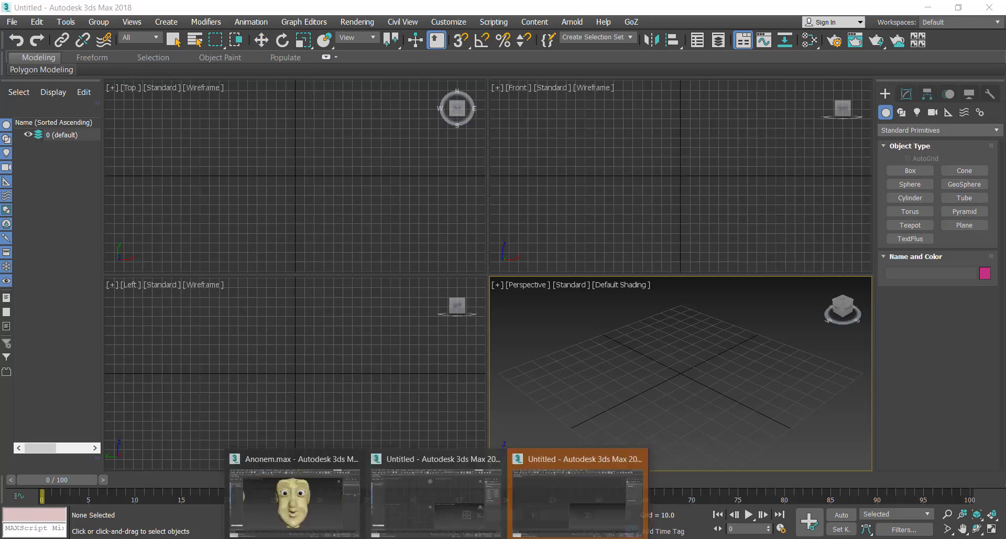
click(406, 534)
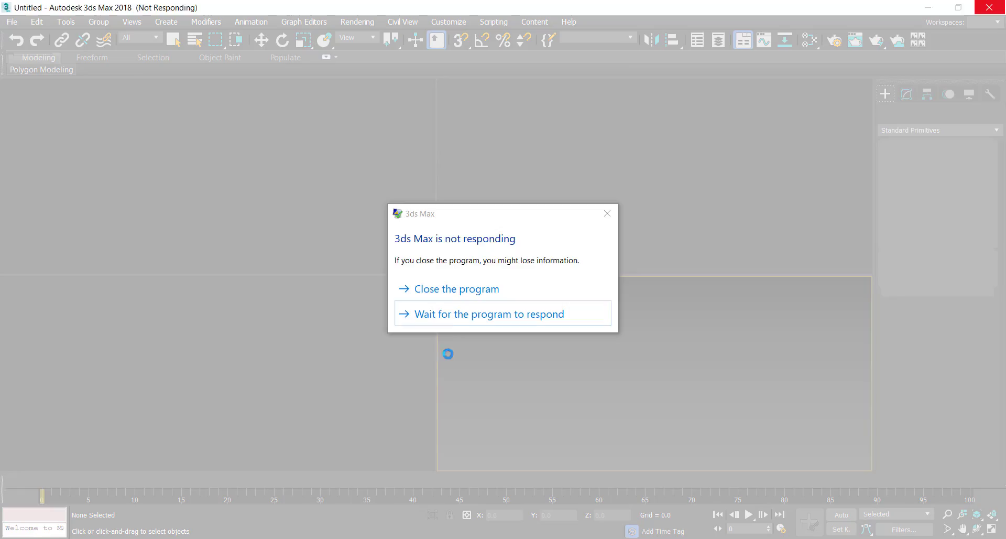
click(457, 288)
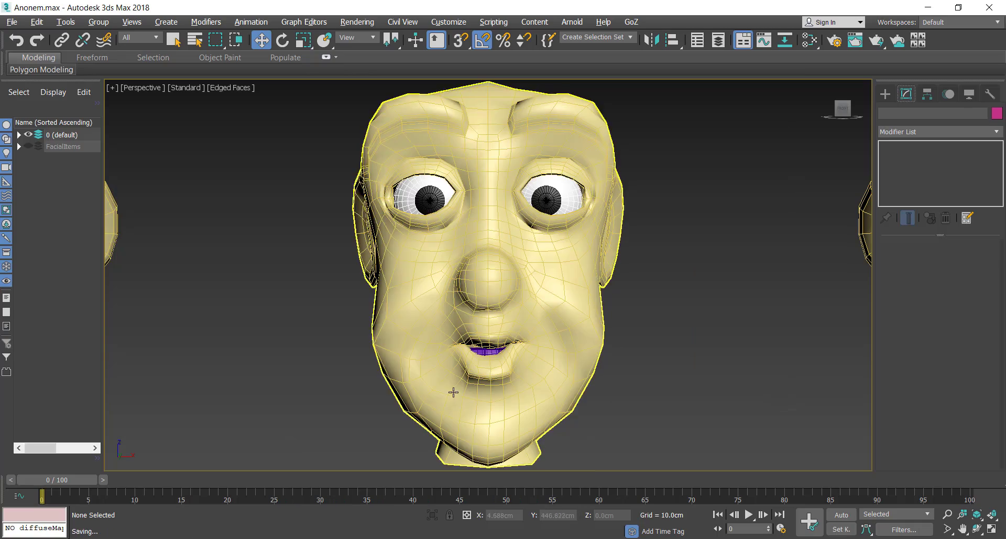
Mask the WH head's lip area in side view with a draw size of 179 and invert the mask.
middle_drag(348, 297, 624, 322)
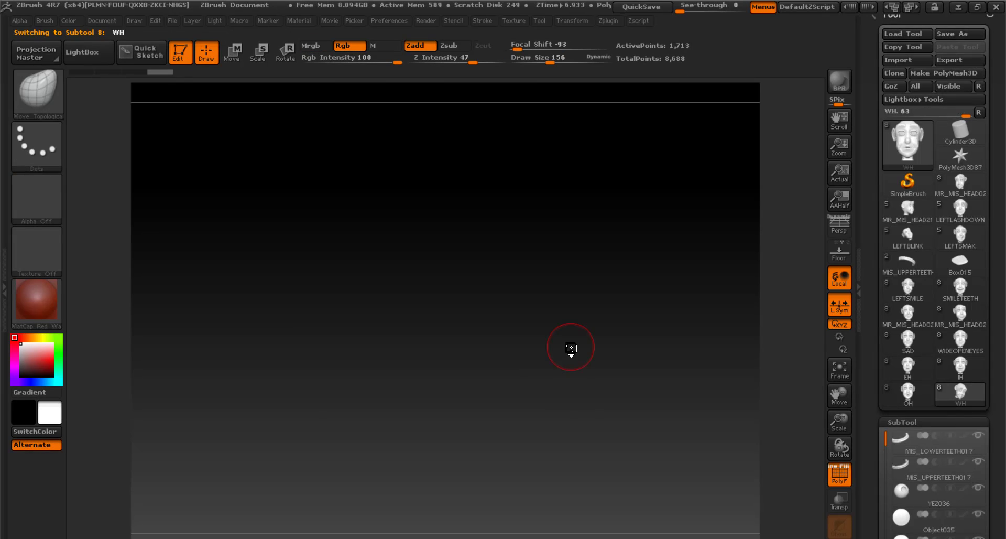
drag(687, 355, 622, 342)
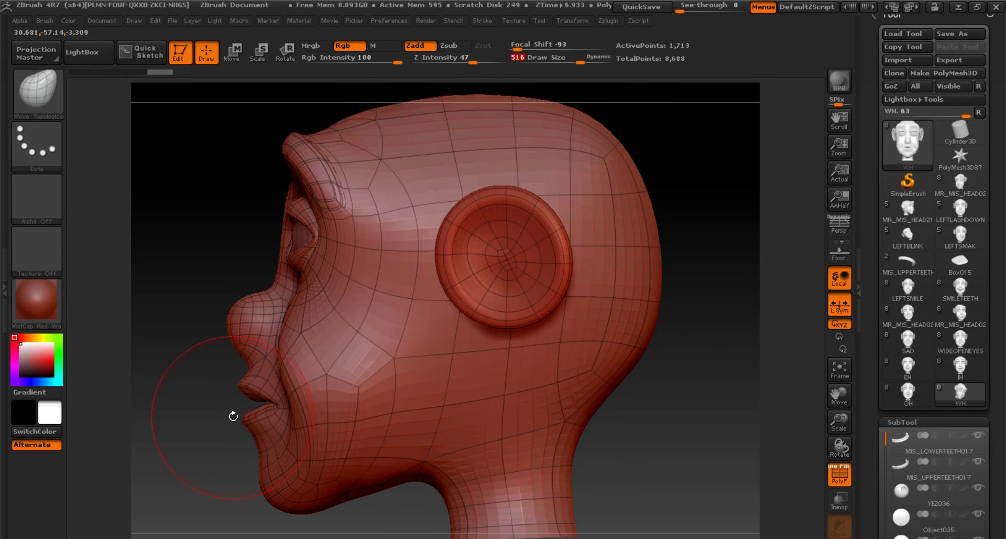
key(ctrl)
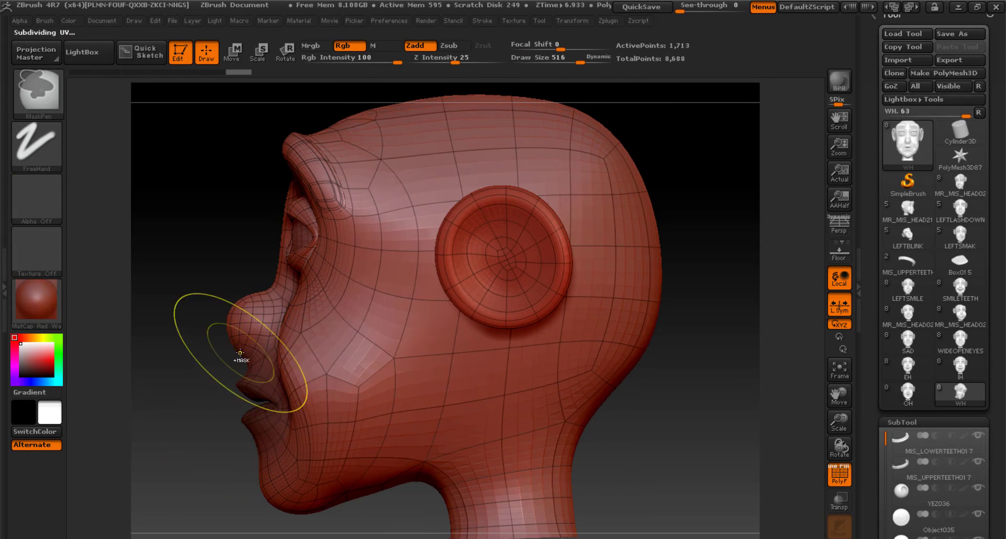
drag(555, 48, 525, 49)
ctrl+drag(259, 373, 251, 420)
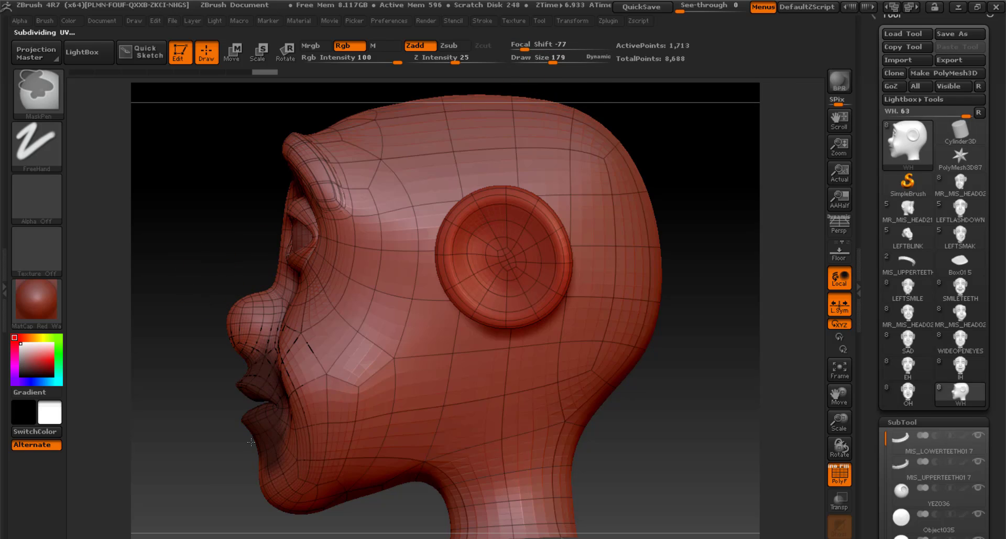
ctrl+click(251, 442)
Try to push the WH head's lips forward with Transpose Move and smooth them, and undo the attempt.
key(r)
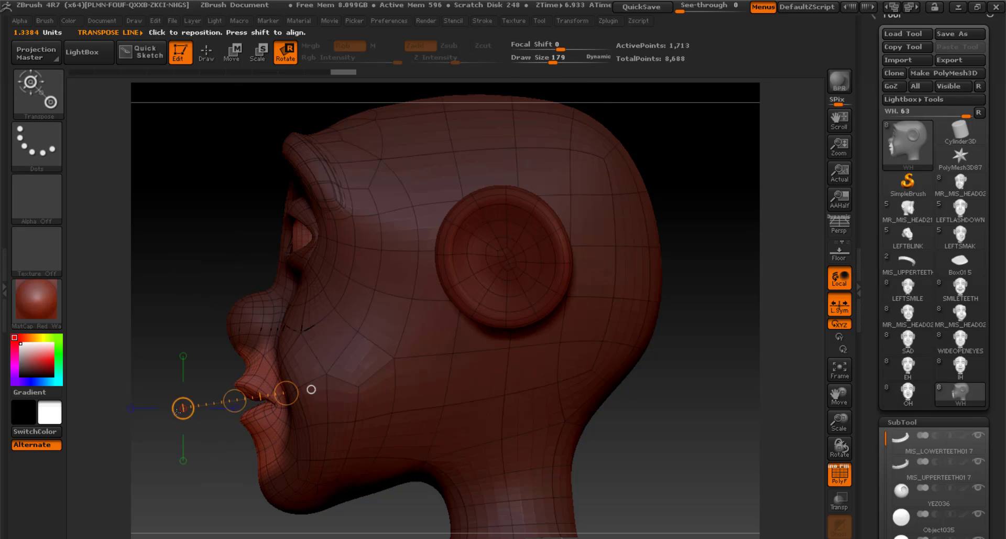
ctrl+drag(177, 411, 182, 420)
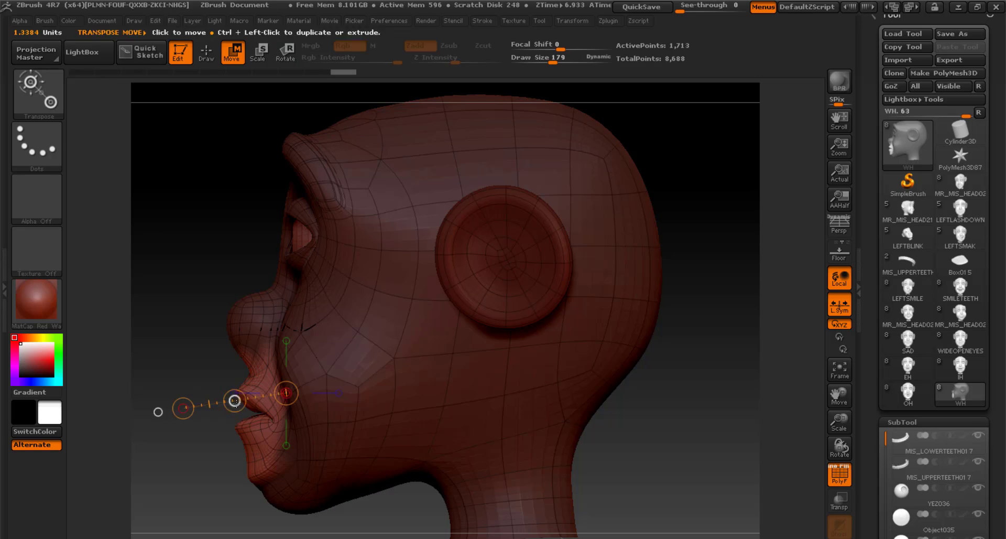
click(207, 55)
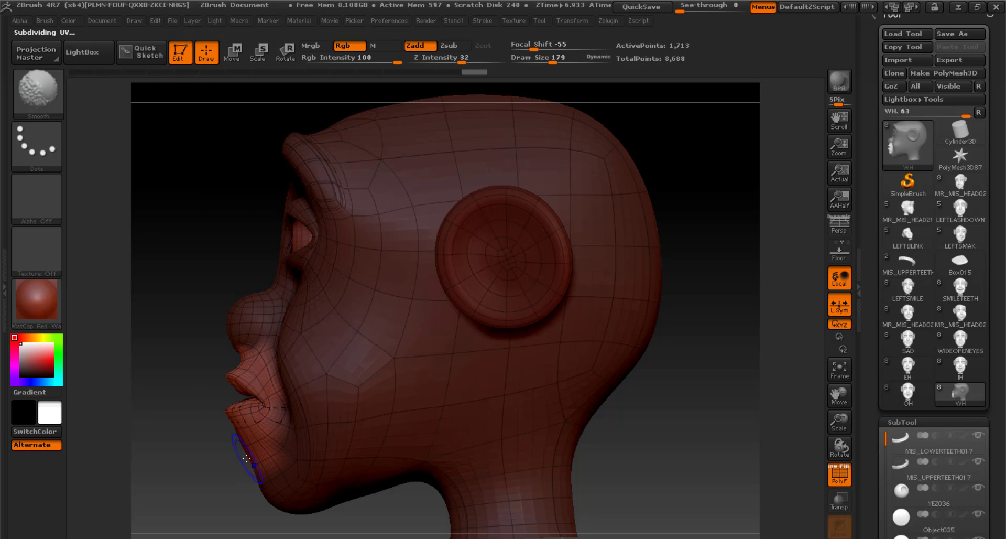
right_drag(259, 439, 315, 461)
key(ctrl+z)
key(ctrl+z)
key(ctrl+z)
key(ctrl+z)
key(ctrl+z)
key(ctrl+z)
key(ctrl+z)
key(ctrl+z)
key(ctrl+z)
key(ctrl+z)
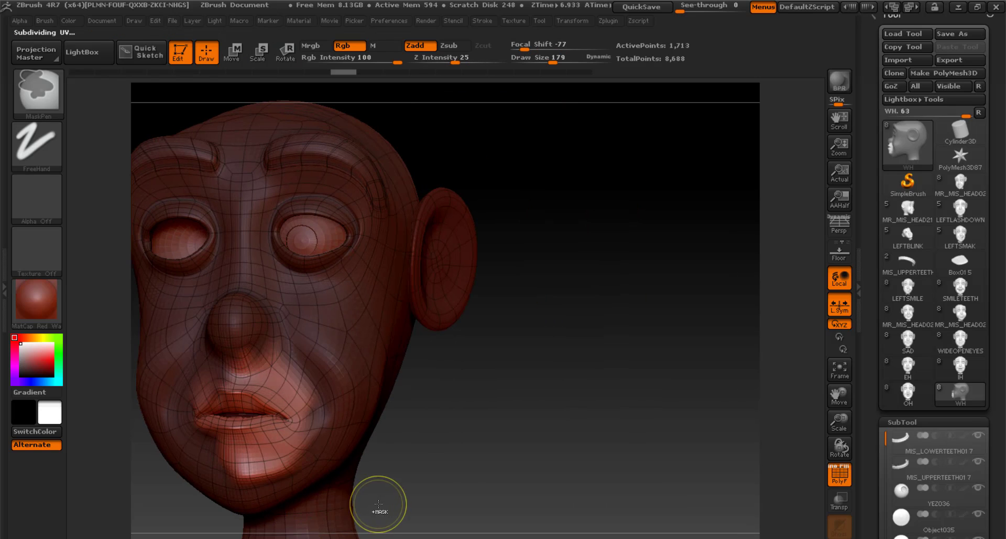
Extend the mask around the WH head's mouth from the front and invert it to leave only the mouth area editable.
shift+drag(436, 464, 464, 461)
ctrl+drag(464, 446, 472, 455)
ctrl+drag(257, 431, 277, 403)
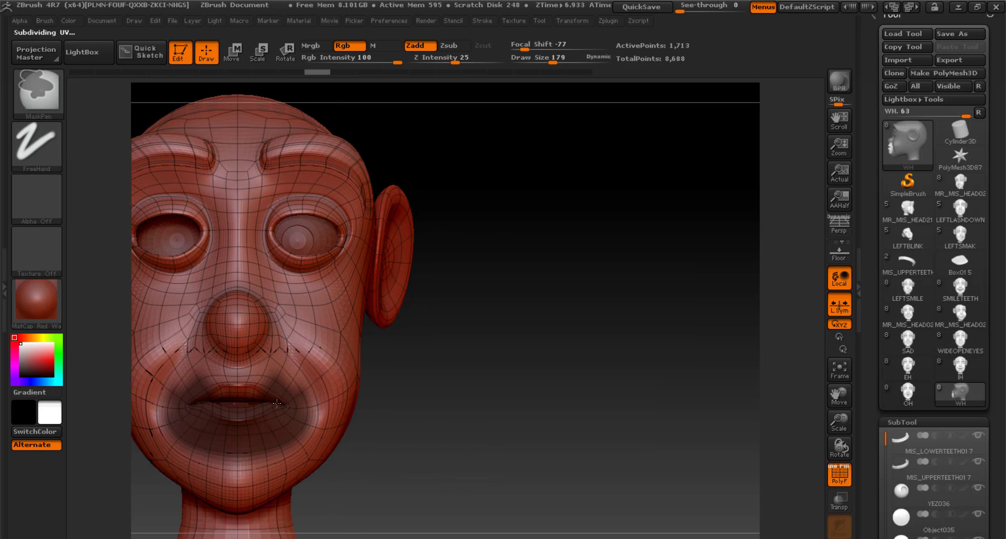
ctrl+drag(216, 379, 203, 354)
ctrl+click(494, 442)
shift+drag(494, 442, 404, 438)
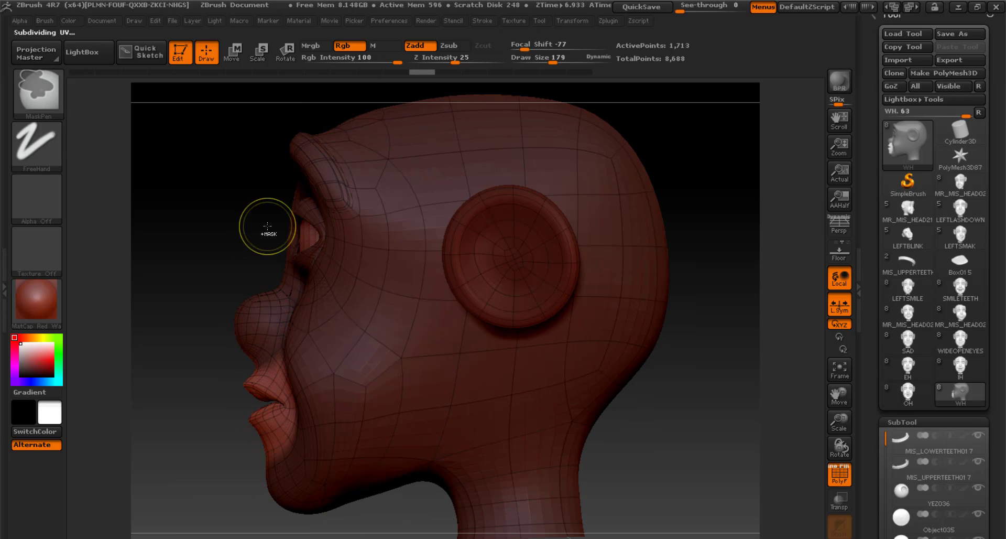
Push the WH head's unmasked mouth area forward in profile with Transpose Move and return to Draw mode.
key(r)
mouse_move(293, 392)
mouse_down()
mouse_move(190, 408)
mouse_move(240, 383)
mouse_up()
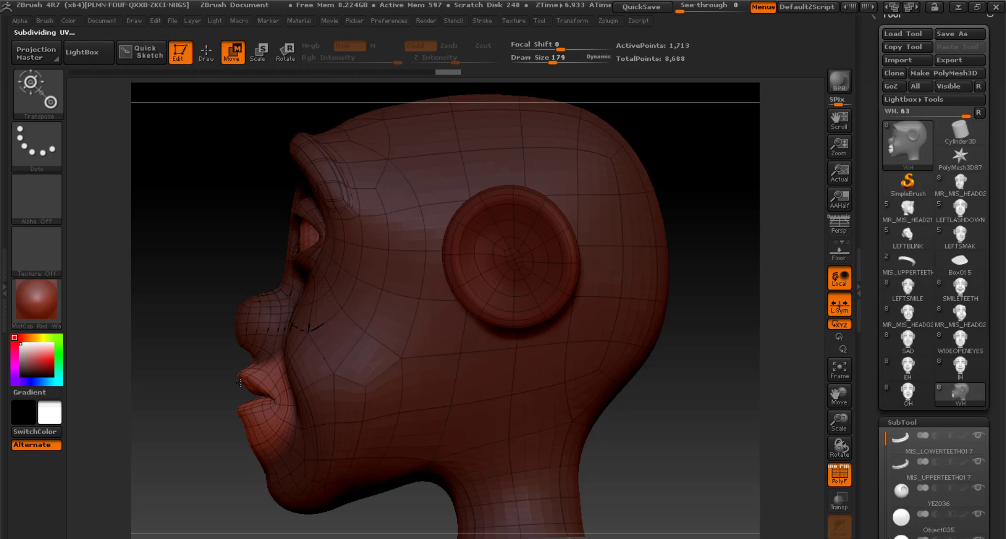
click(200, 62)
shift+drag(210, 463, 256, 466)
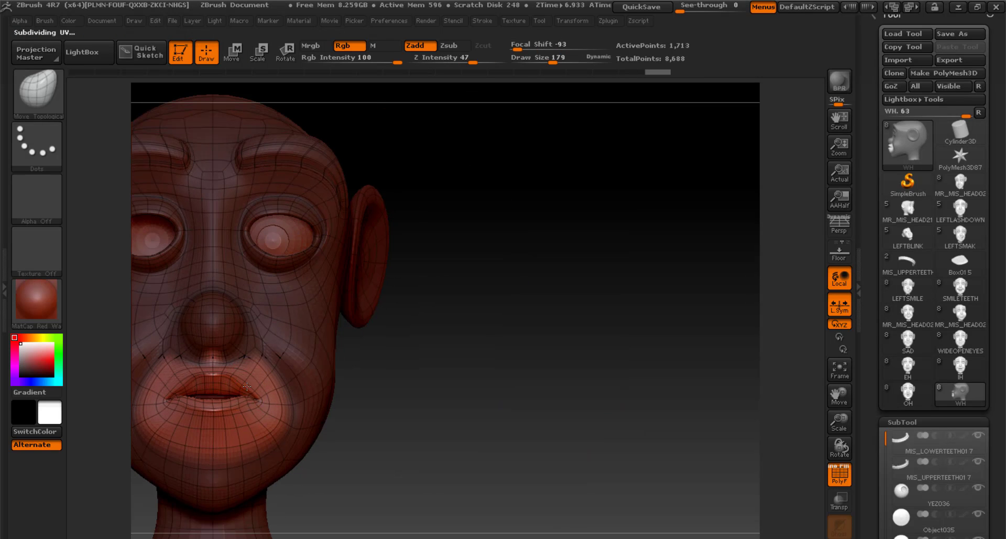
Reshape the WH head's lower lip and the area beneath it up close with a draw size of 135.
drag(398, 396, 530, 398)
mouse_move(241, 403)
mouse_down()
mouse_move(230, 405)
mouse_move(592, 366)
mouse_up()
drag(839, 422, 817, 426)
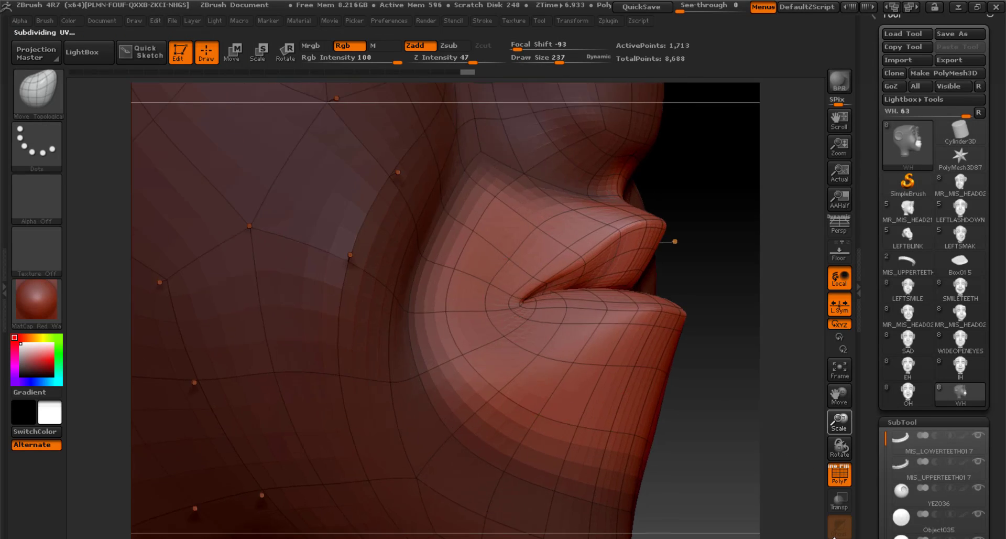
drag(592, 309, 611, 319)
drag(559, 63, 548, 63)
drag(608, 325, 596, 324)
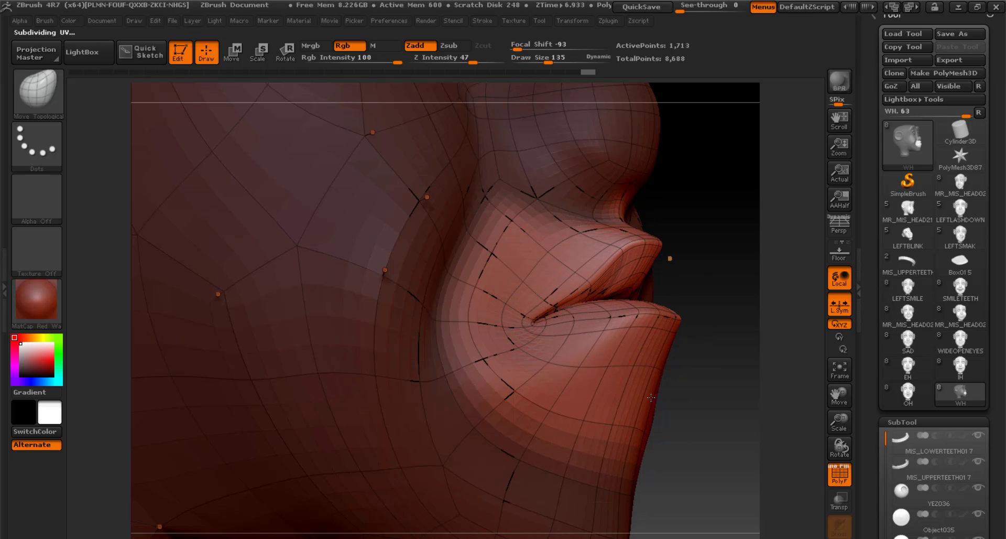
drag(651, 398, 620, 422)
drag(734, 399, 516, 393)
mouse_move(687, 375)
mouse_down()
mouse_move(705, 350)
mouse_move(694, 350)
mouse_up()
Adjust the WH head's mouth corners and part the lips from several side angles.
drag(367, 388, 540, 390)
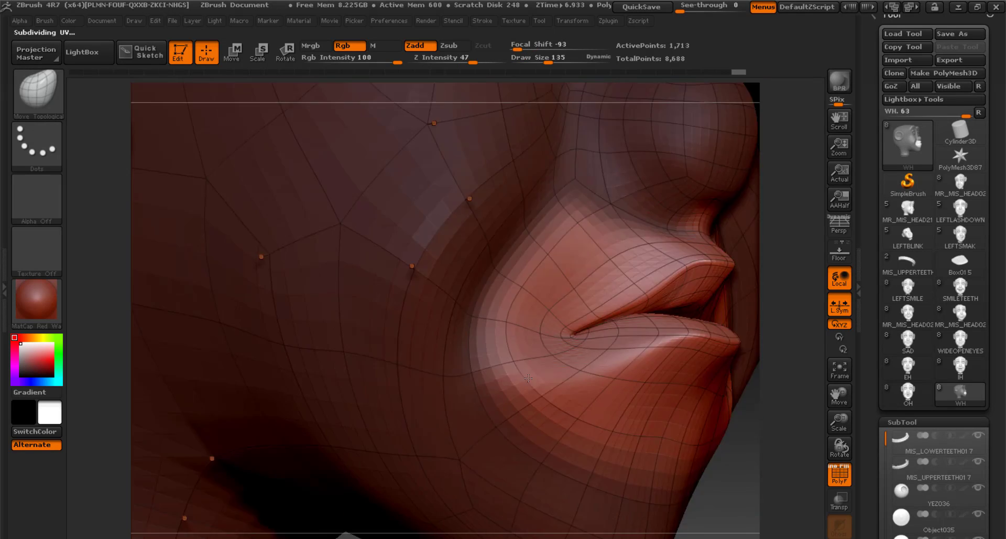
shift+drag(755, 419, 666, 419)
drag(566, 312, 574, 304)
drag(589, 336, 589, 342)
drag(262, 393, 419, 393)
drag(585, 338, 602, 316)
drag(593, 283, 583, 285)
drag(592, 314, 545, 313)
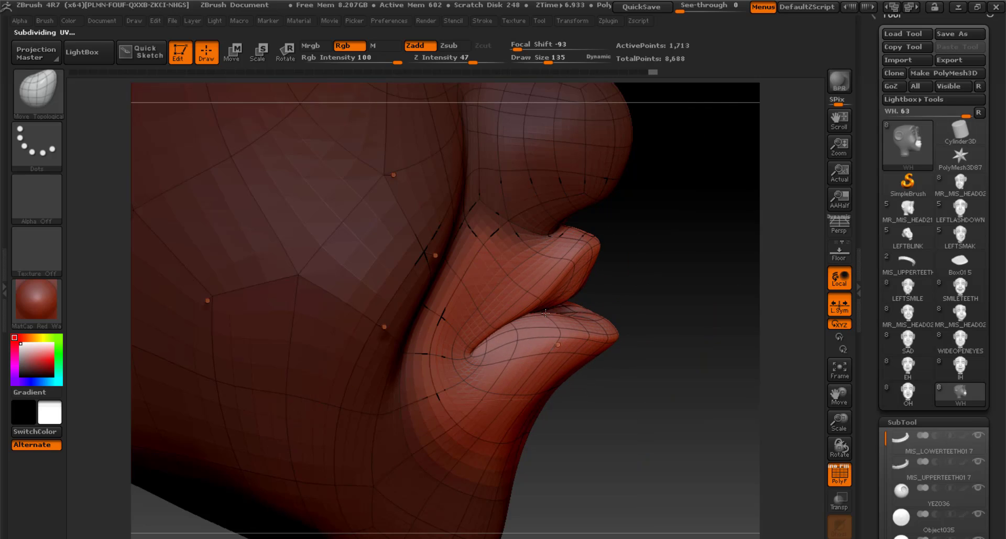
Refine the protruding upper and lower lip edges of the WH head and frame the whole head.
drag(660, 388, 692, 391)
drag(530, 386, 517, 392)
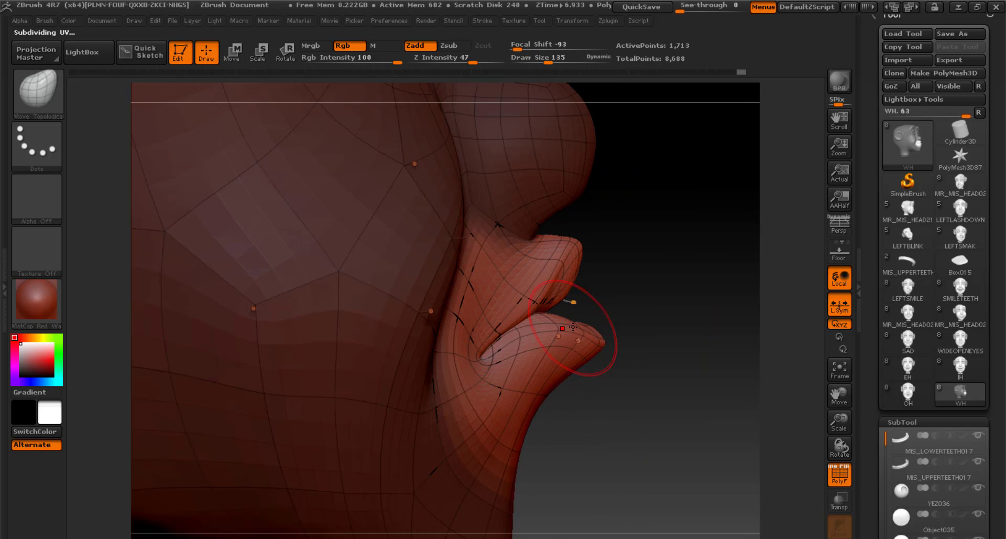
drag(573, 327, 578, 320)
mouse_move(681, 367)
mouse_down()
mouse_move(603, 361)
mouse_move(608, 340)
mouse_up()
drag(592, 294, 595, 282)
mouse_move(629, 388)
mouse_down()
mouse_move(708, 388)
mouse_move(694, 383)
mouse_up()
key(f)
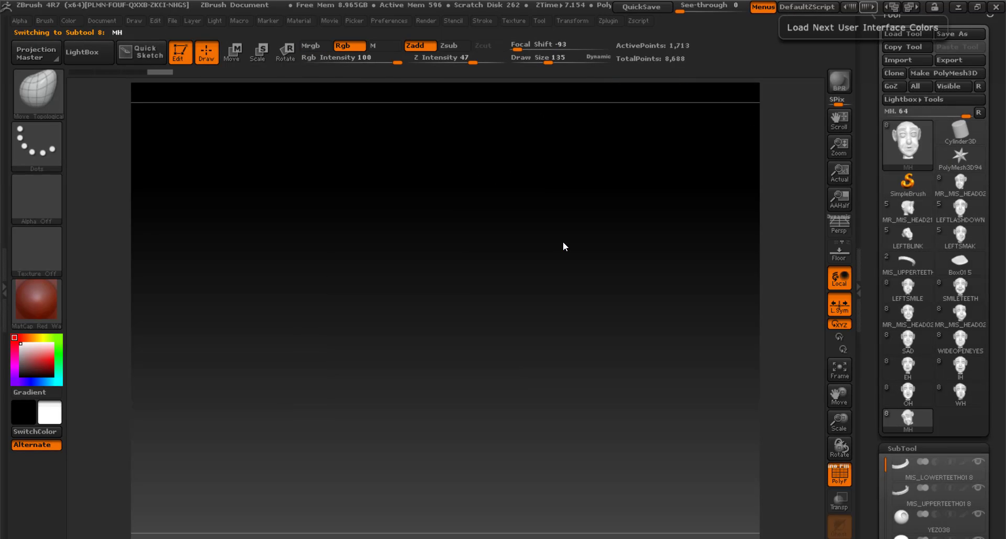
Mask the MH head's mouth area with a draw size of 251, subdivide the mesh and invert the mask.
drag(839, 394, 828, 389)
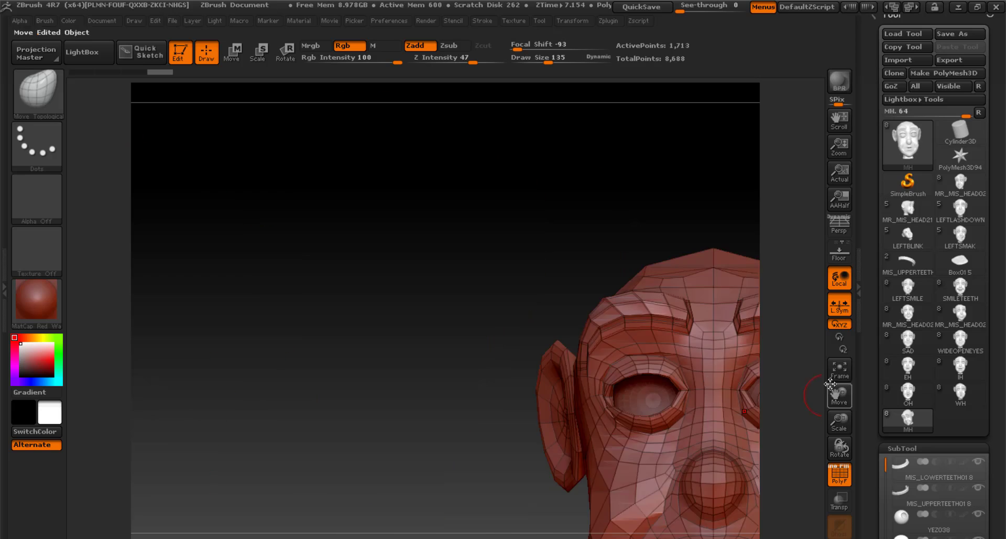
key(f)
drag(549, 62, 561, 71)
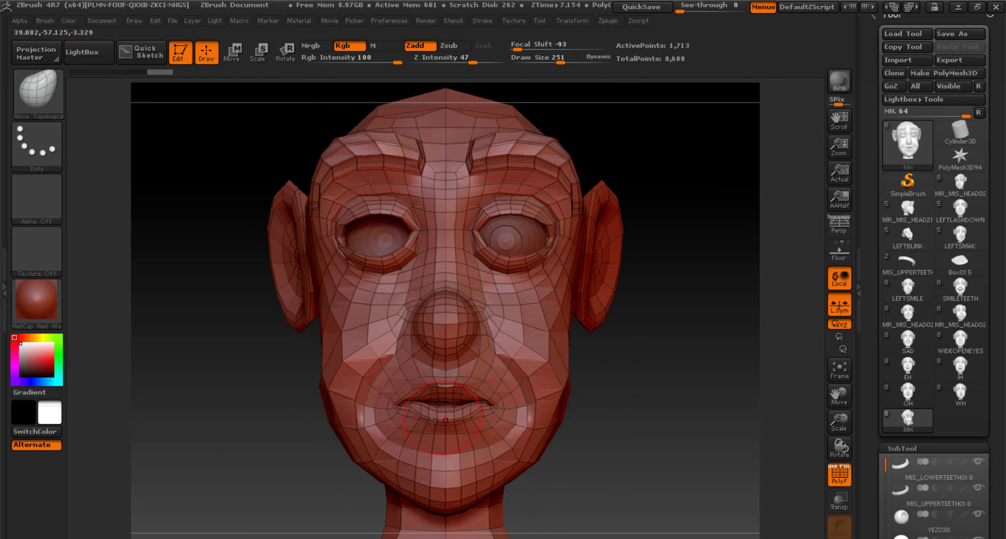
mouse_move(432, 422)
ctrl+mouse_down()
mouse_move(466, 417)
mouse_move(457, 387)
ctrl+mouse_up()
key(d)
ctrl+click(692, 446)
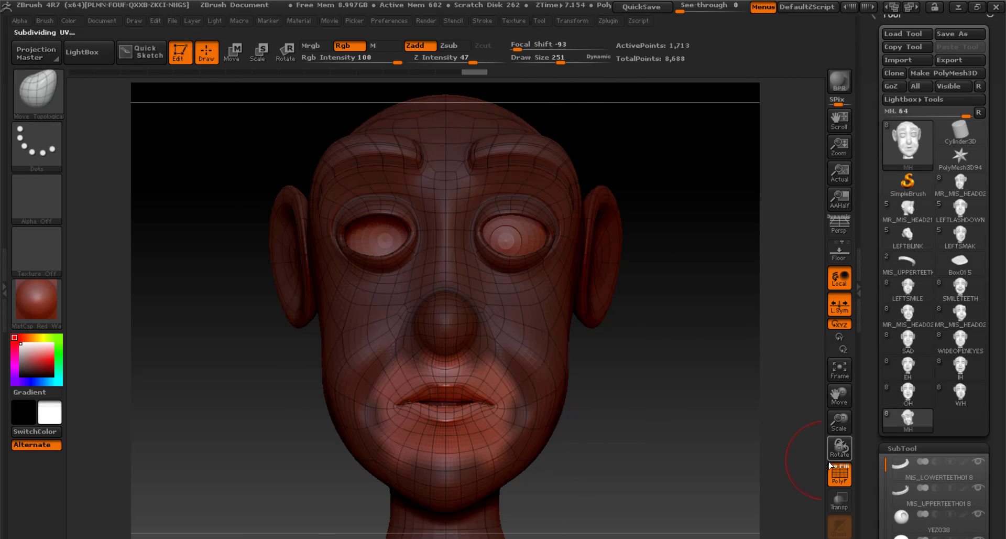
Bring the MH head's lips together from the front and side with a draw size of 251.
drag(840, 422, 842, 461)
drag(386, 446, 385, 429)
mouse_move(414, 443)
mouse_down()
mouse_move(420, 427)
mouse_move(409, 399)
mouse_up()
drag(839, 449, 786, 448)
drag(414, 408, 409, 402)
drag(420, 387, 404, 381)
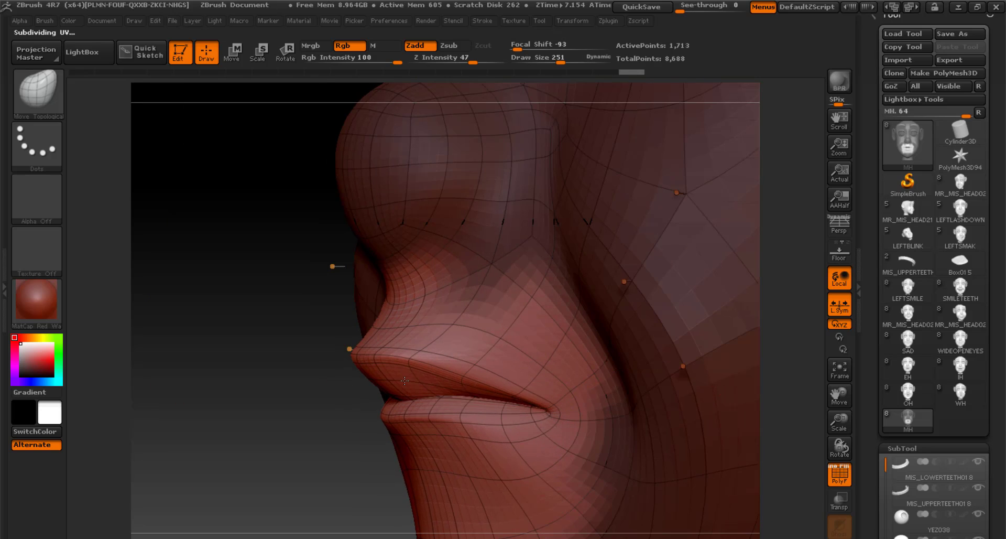
Close the remaining gap between the MH head's lips with a draw size of 106 and frame the whole head.
drag(555, 62, 545, 63)
drag(494, 399, 490, 385)
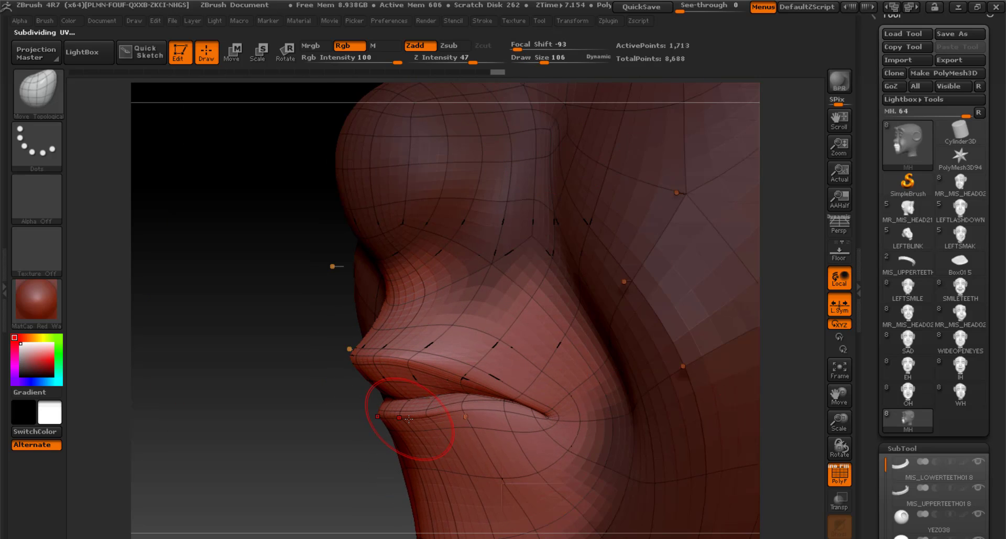
drag(378, 360, 423, 379)
drag(231, 399, 361, 398)
drag(404, 381, 404, 375)
drag(692, 398, 744, 398)
drag(419, 393, 413, 397)
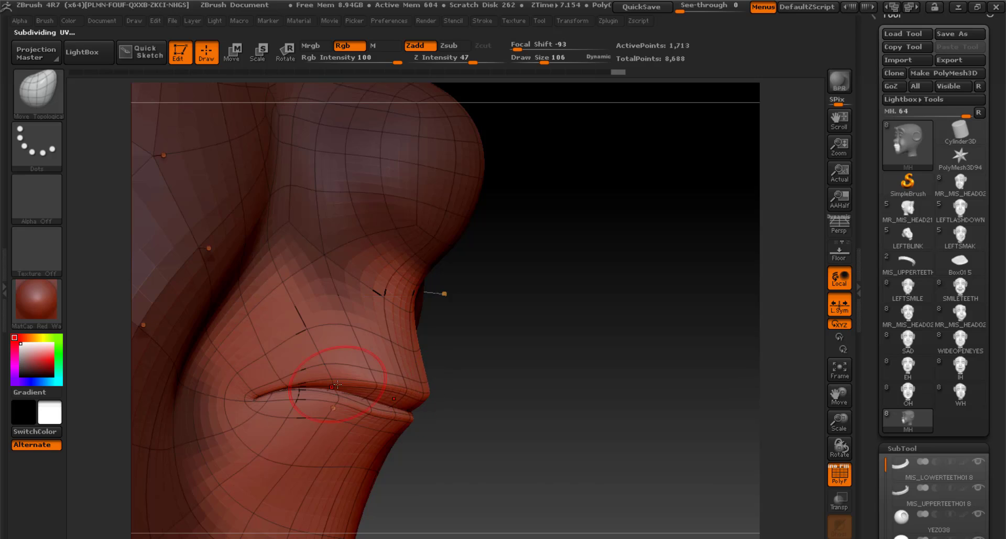
drag(840, 449, 781, 449)
click(842, 369)
shift+drag(582, 409, 666, 470)
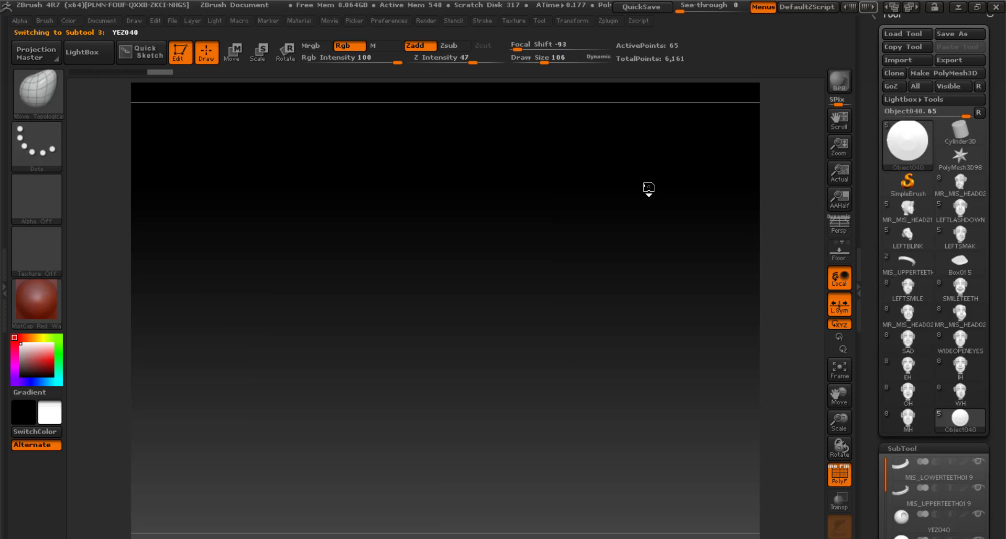
Mask the FH head's mouth area with a draw size of 210 and invert the mask.
click(840, 370)
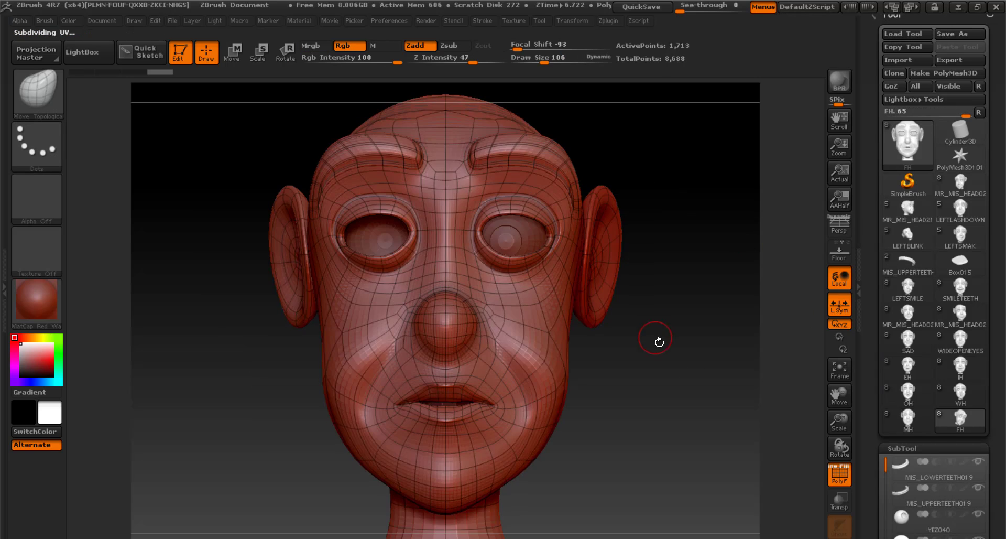
drag(544, 61, 574, 61)
drag(702, 314, 571, 320)
shift+drag(679, 409, 728, 404)
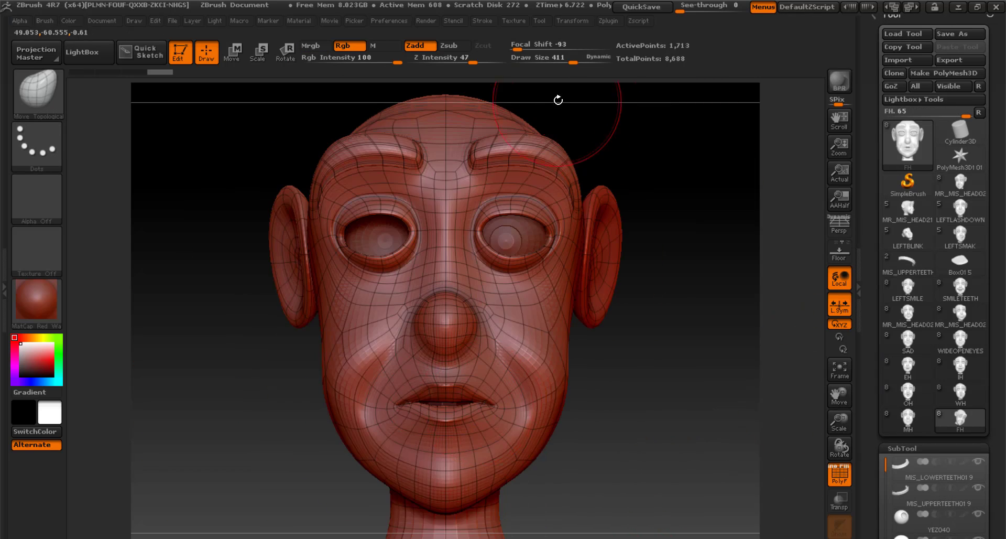
click(556, 61)
ctrl+drag(452, 387, 490, 375)
ctrl+click(655, 420)
shift+drag(656, 419, 597, 426)
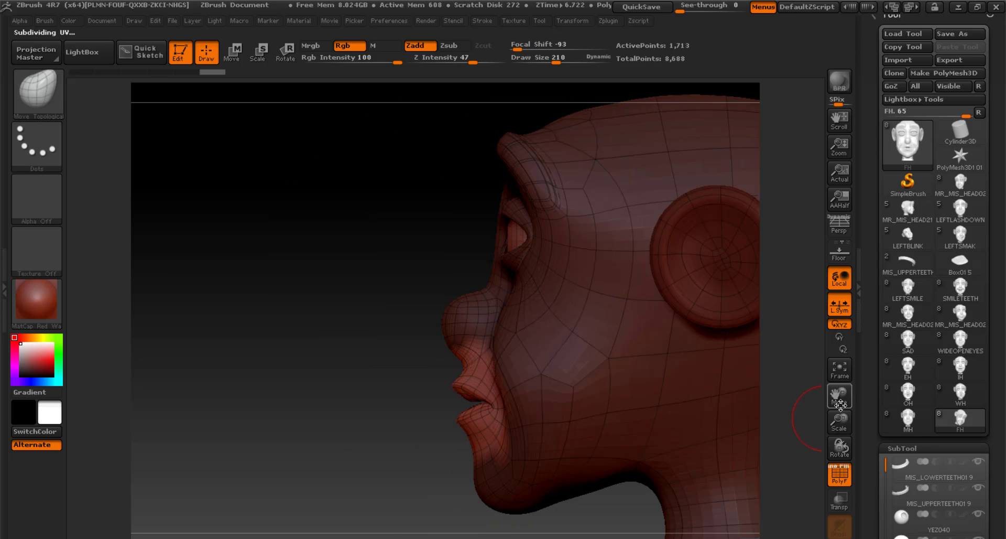
Push the FH head's lower lip in behind the upper lip and pull the mouth corners down and outward.
drag(841, 422, 840, 459)
drag(336, 414, 465, 419)
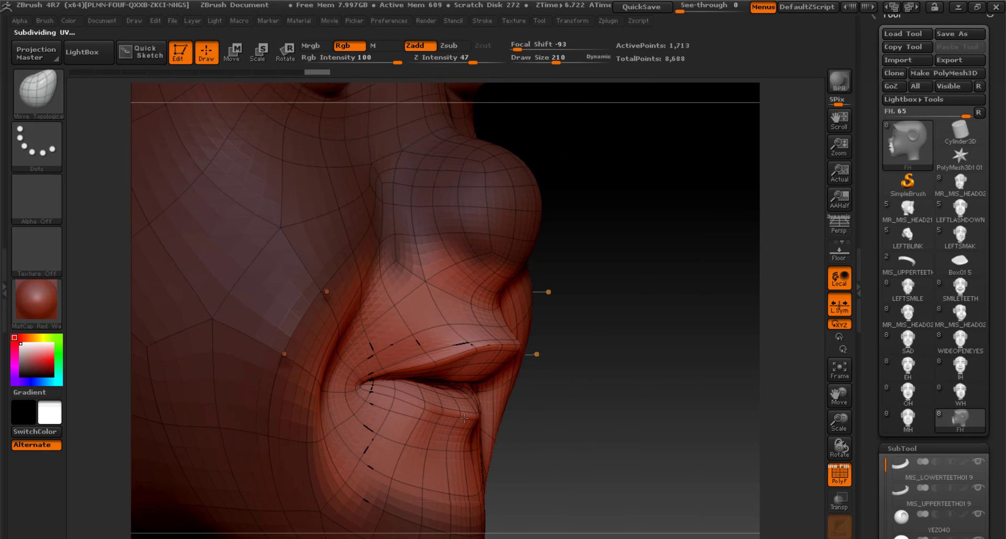
drag(408, 398, 403, 437)
drag(421, 398, 362, 448)
drag(439, 403, 163, 401)
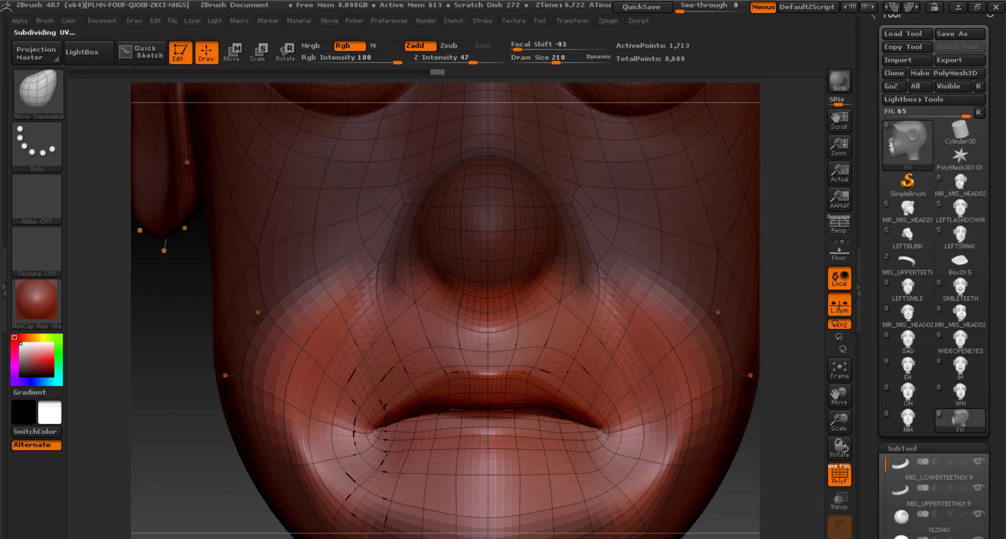
drag(353, 427, 281, 450)
Send the FH head to 3ds Max with GoZ, dismiss the new instance's welcome screen and switch to the Anonem.max scene.
click(840, 370)
click(891, 86)
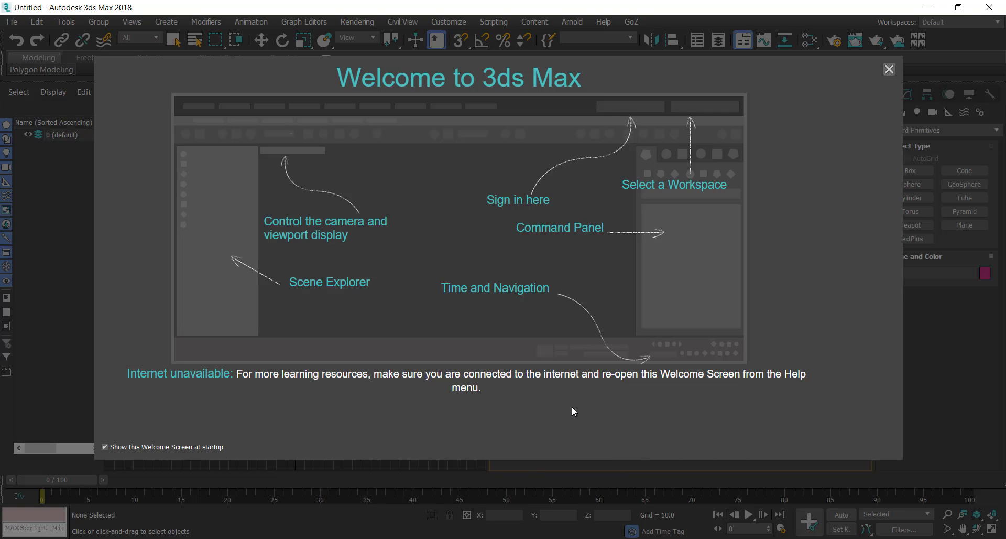
mouse_move(436, 537)
click(440, 501)
click(890, 70)
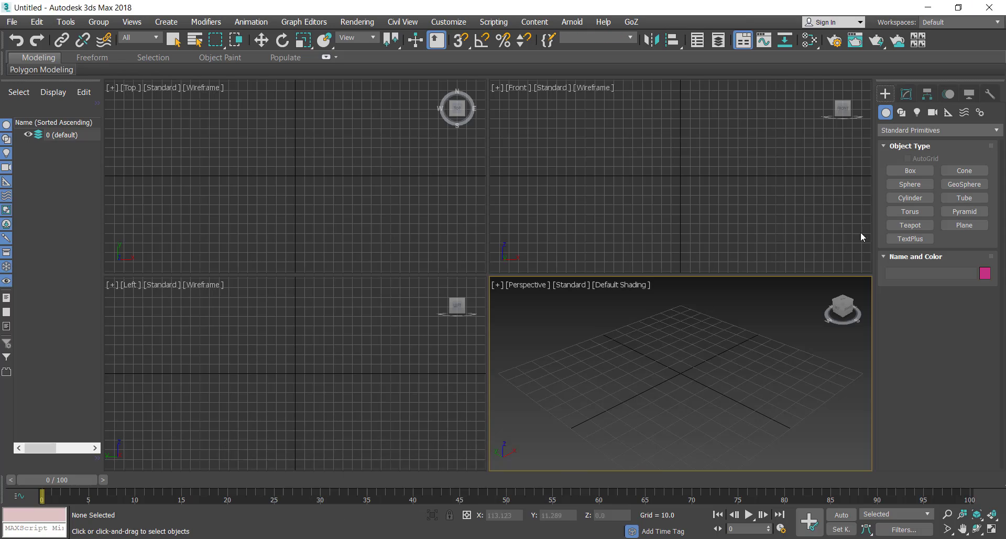
click(379, 498)
Delete the surplus heads at the far end of the lower row of yellow heads.
scroll(705, 275, down, 3)
middle_drag(706, 275, 511, 269)
key(w)
click(654, 302)
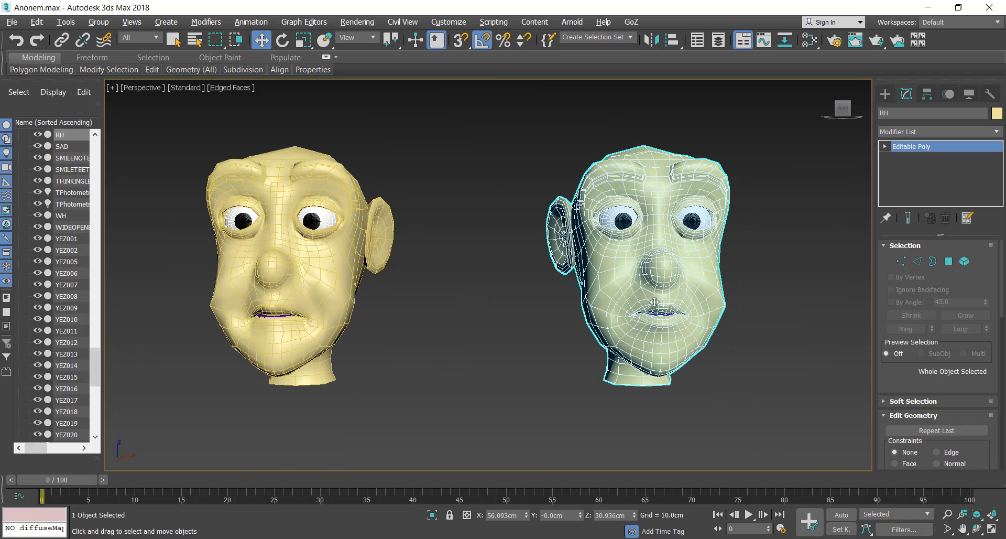
click(977, 529)
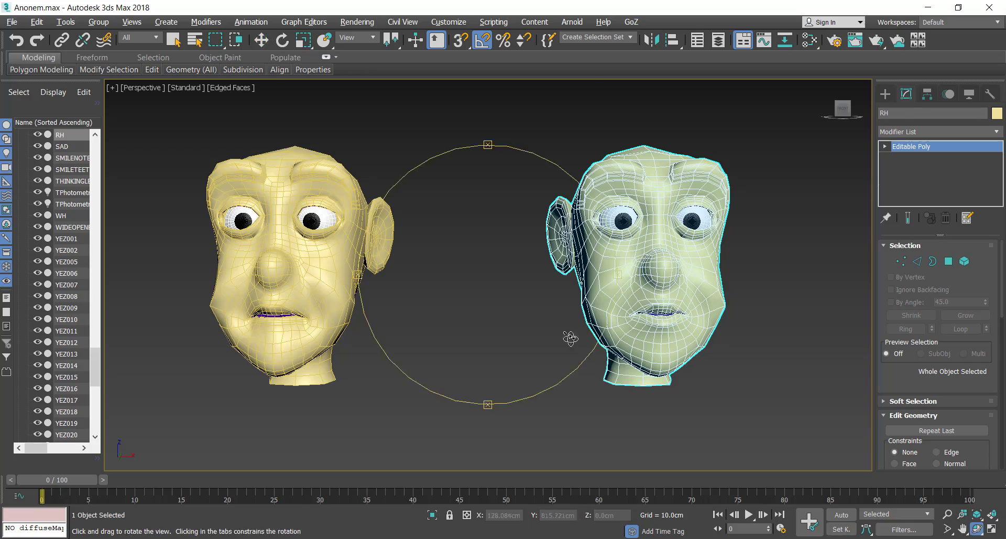
scroll(571, 341, down, 3)
middle_drag(582, 367, 499, 375)
key(w)
click(758, 319)
scroll(672, 366, down, 4)
middle_drag(674, 370, 484, 336)
drag(461, 252, 722, 383)
key(Delete)
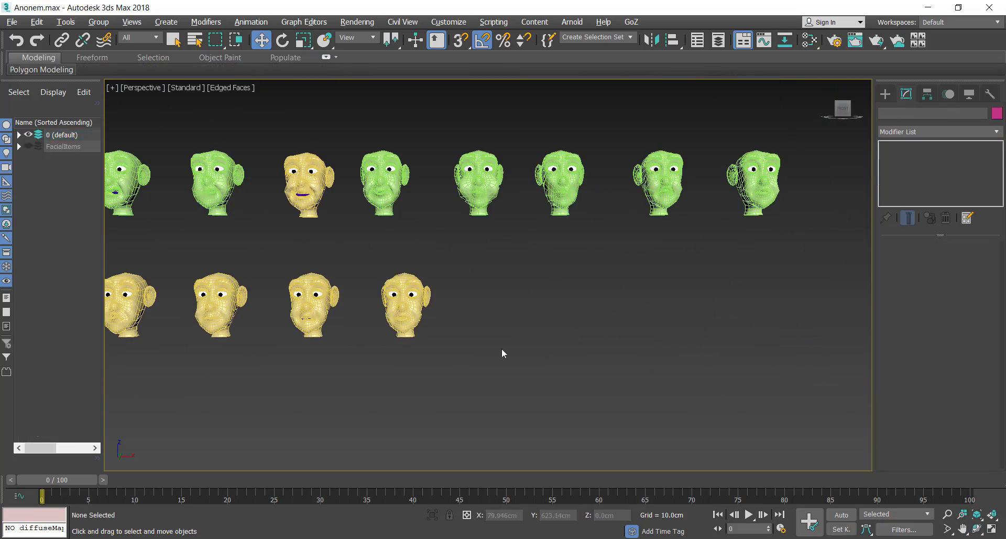
Select the last yellow head in the lower row, RH, and isolate it in a front view.
click(406, 310)
middle_drag(407, 314, 488, 266)
scroll(626, 345, up, 8)
middle_drag(626, 345, 694, 388)
key(alt+w)
key(alt+w)
key(alt+w)
click(977, 529)
key(alt+w)
key(alt+q)
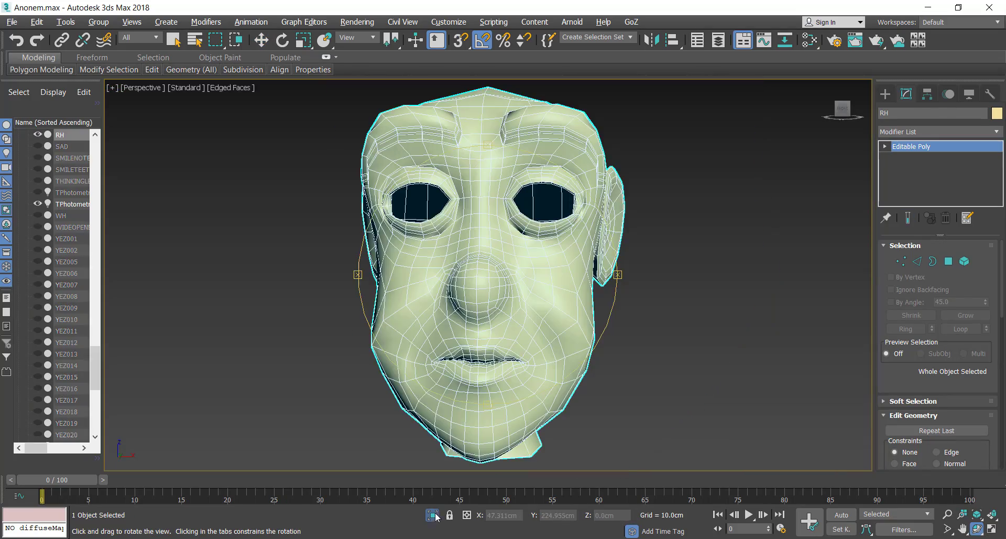
End the isolation, select all parts of the RH head and isolate them together in wireframe.
click(432, 514)
key(w)
drag(293, 239, 791, 416)
key(alt+q)
key(F3)
click(978, 529)
drag(587, 333, 528, 330)
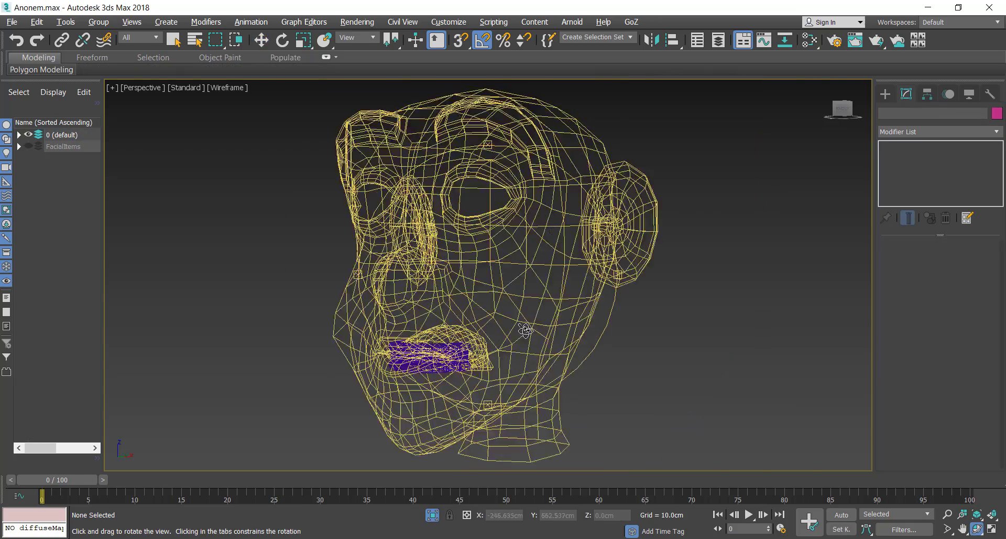
Select the tongue inside the RH head's mouth, rename it R_TONG and inspect it shaded in isolation.
scroll(440, 351, up, 6)
click(335, 378)
key(F3)
click(432, 515)
click(433, 515)
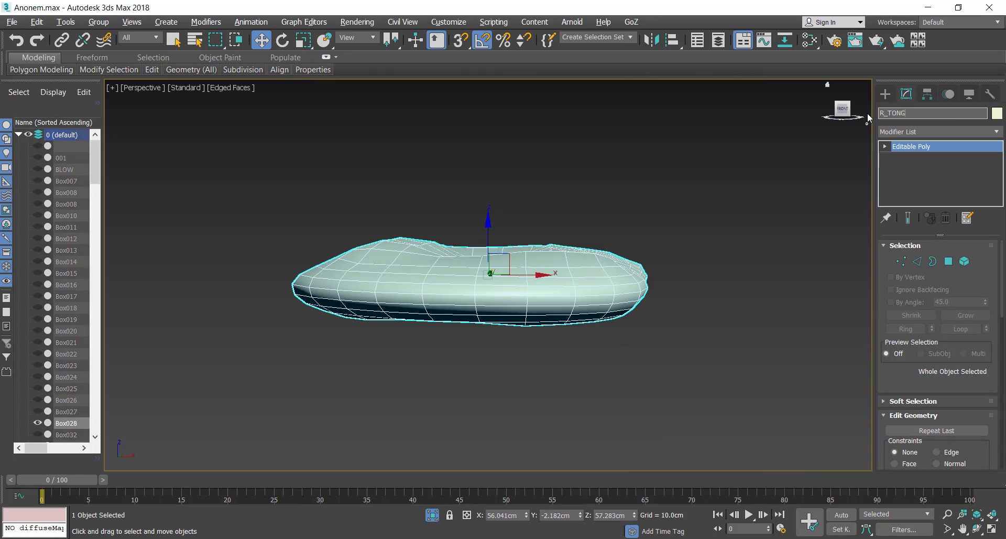
Restore the full scene and send the RH head with its eyes, teeth and tongue to ZBrush with GoZ.
click(433, 515)
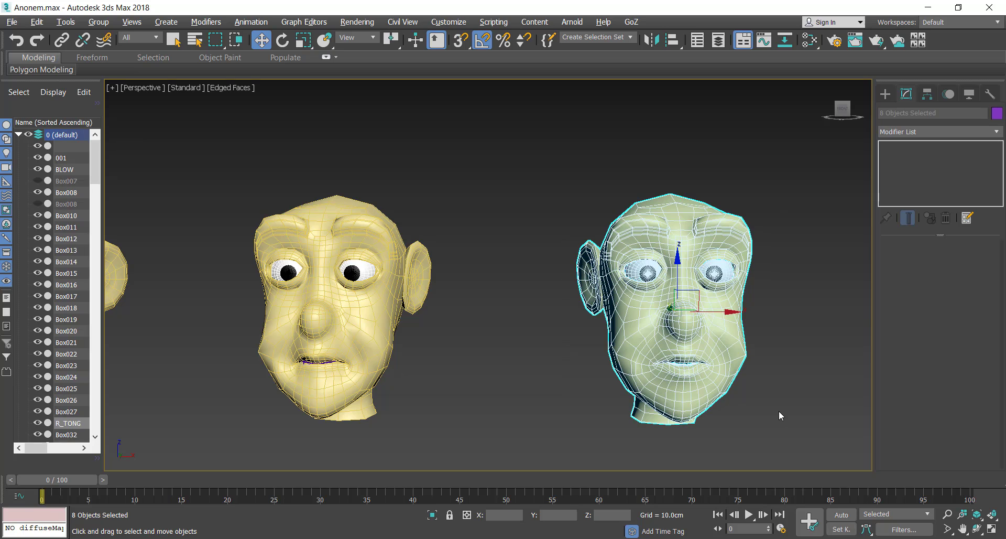
click(635, 22)
click(644, 36)
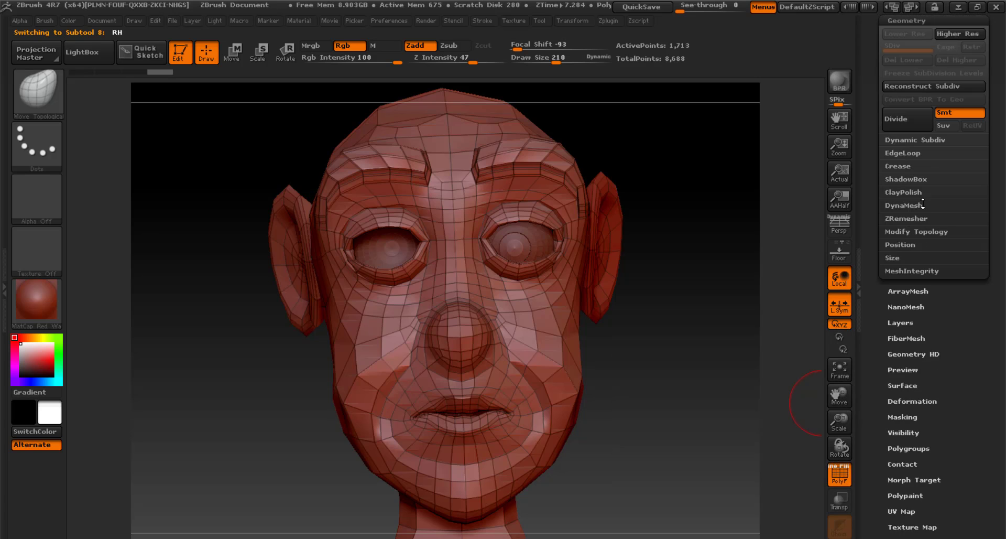
Try flipping the displayed face direction of the RH head while viewing it in profile.
click(902, 218)
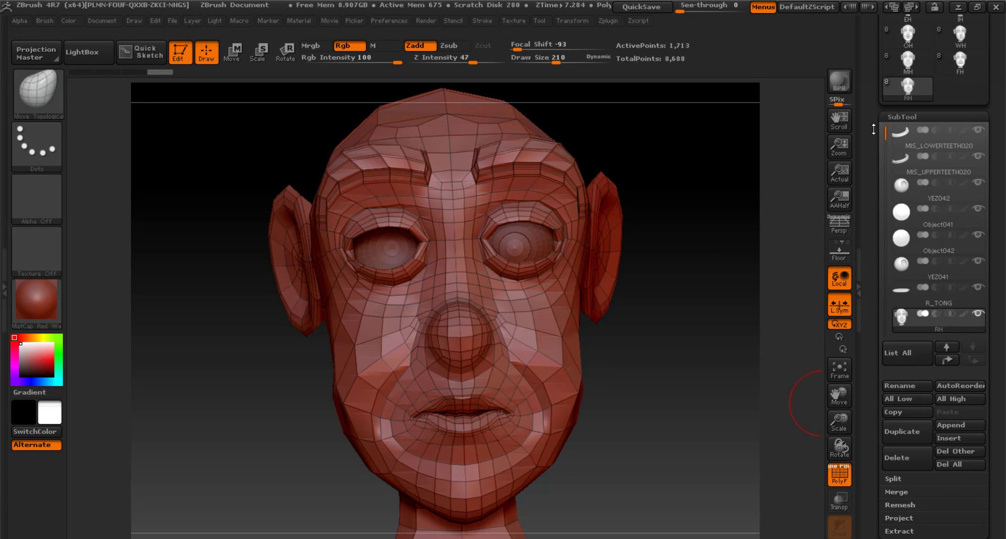
click(902, 117)
click(915, 447)
click(957, 487)
drag(681, 407, 753, 398)
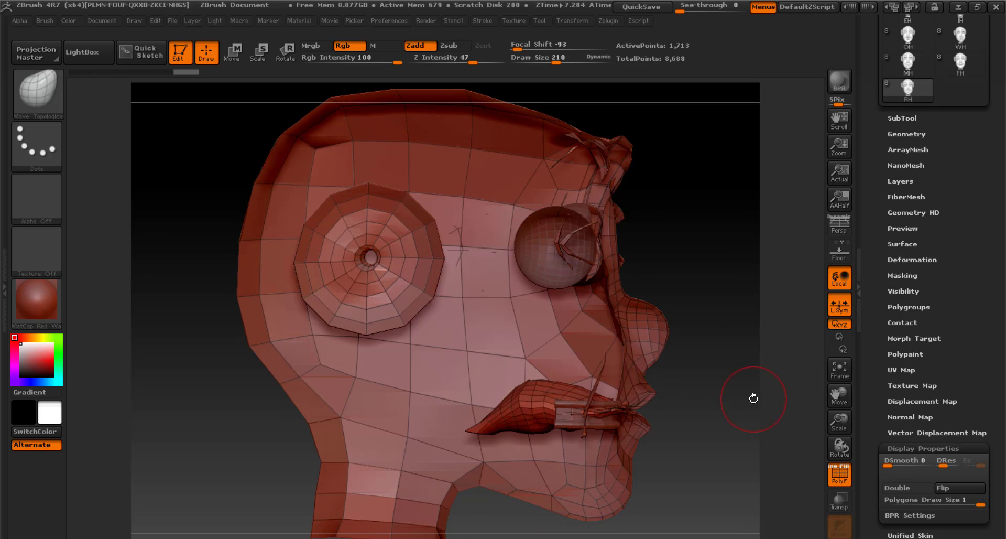
click(957, 499)
click(906, 232)
Make the R_TONG subtool active, hide the RH head and frame the exposed tongue and teeth.
mouse_move(906, 131)
mouse_down()
mouse_move(905, 232)
mouse_move(906, 118)
mouse_up()
click(980, 316)
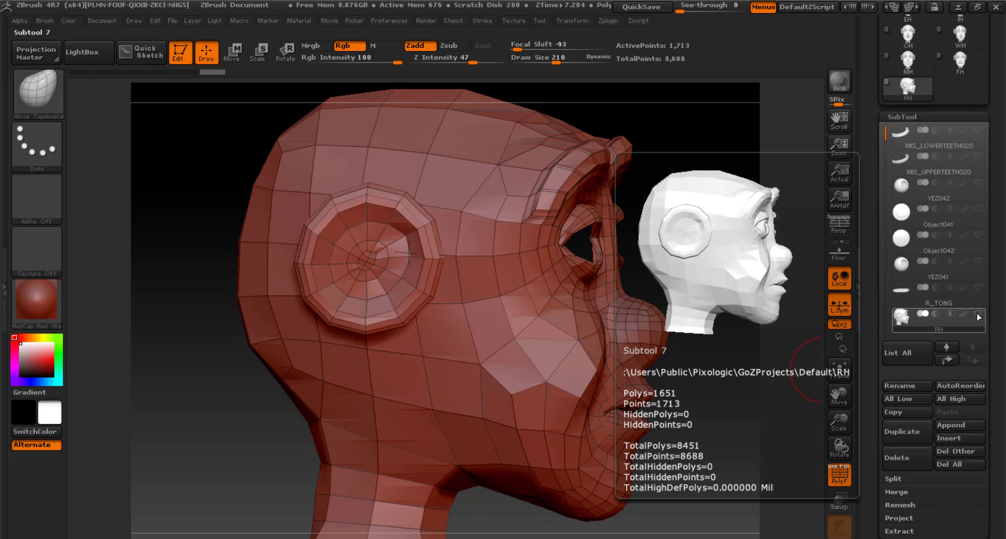
click(979, 315)
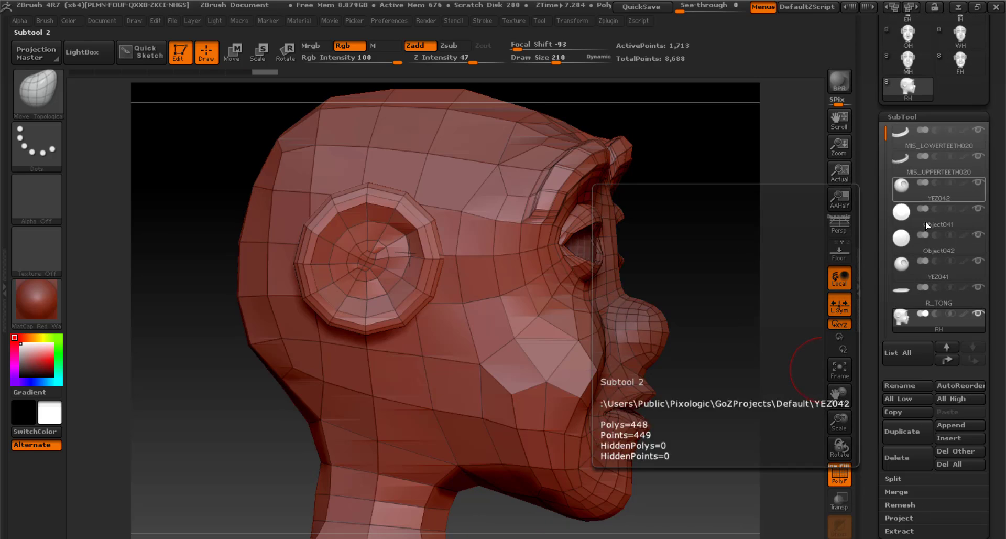
click(980, 314)
click(979, 314)
click(980, 314)
click(978, 295)
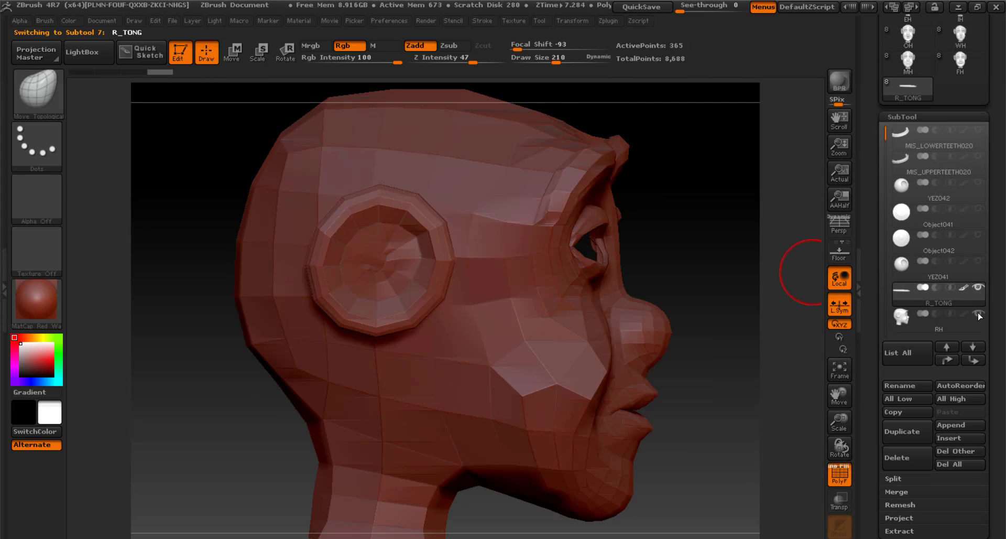
click(981, 316)
click(979, 288)
click(980, 187)
click(979, 293)
click(980, 316)
key(f)
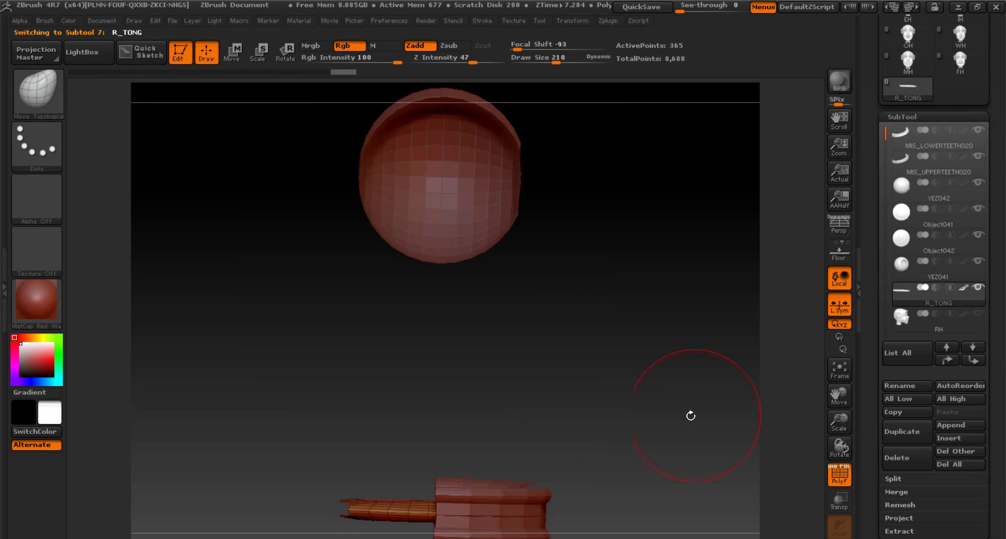
Lift the front of the tongue between the teeth with the Move Topological brush.
drag(690, 416, 479, 379)
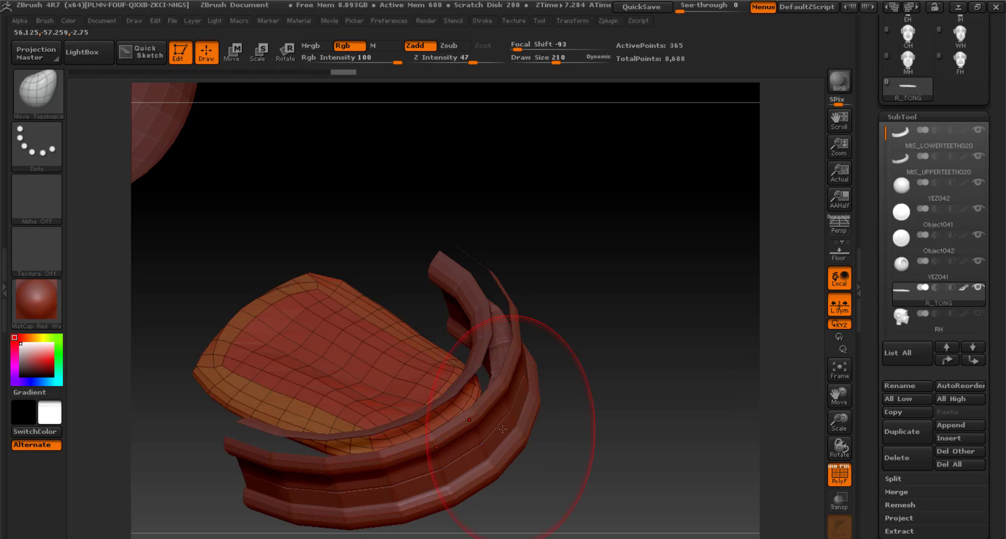
drag(502, 429, 513, 391)
mouse_move(507, 345)
mouse_down()
mouse_move(515, 426)
mouse_move(524, 401)
mouse_up()
drag(392, 458, 399, 427)
drag(624, 408, 564, 401)
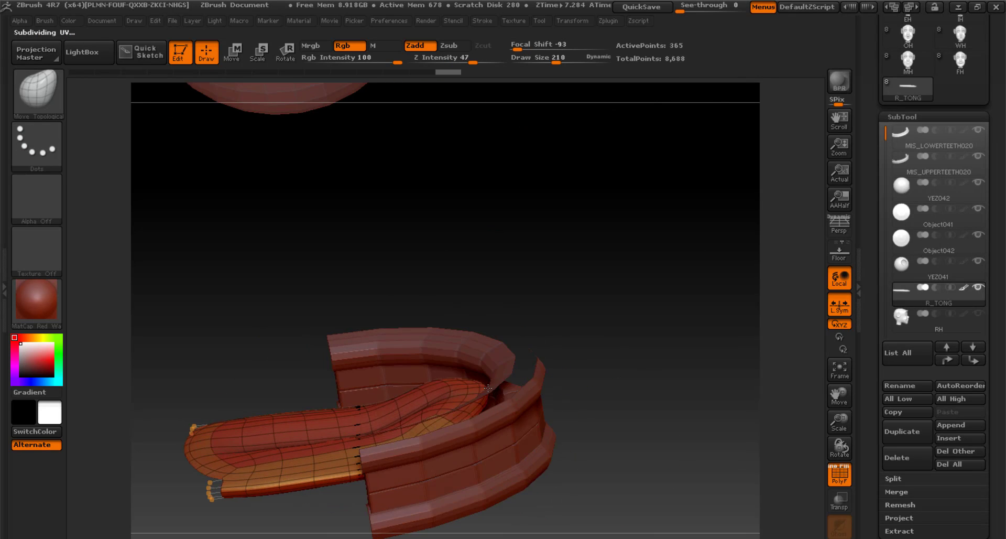
Mask the rear of the tongue and rotate its unmasked tip upward.
ctrl+drag(487, 399, 430, 417)
ctrl+click(572, 378)
shift+drag(572, 379, 582, 344)
click(285, 53)
drag(426, 419, 559, 426)
mouse_move(445, 325)
mouse_down()
mouse_move(461, 473)
mouse_move(517, 464)
mouse_up()
key(q)
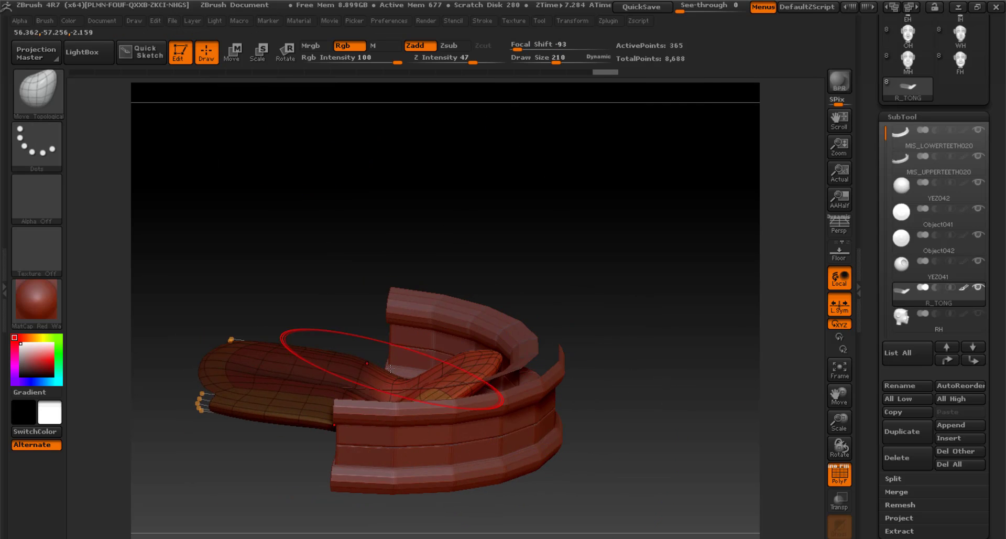
Rotate the tongue's tip further until it curls up steeply behind the teeth.
drag(559, 209, 545, 262)
key(ctrl+d)
key(r)
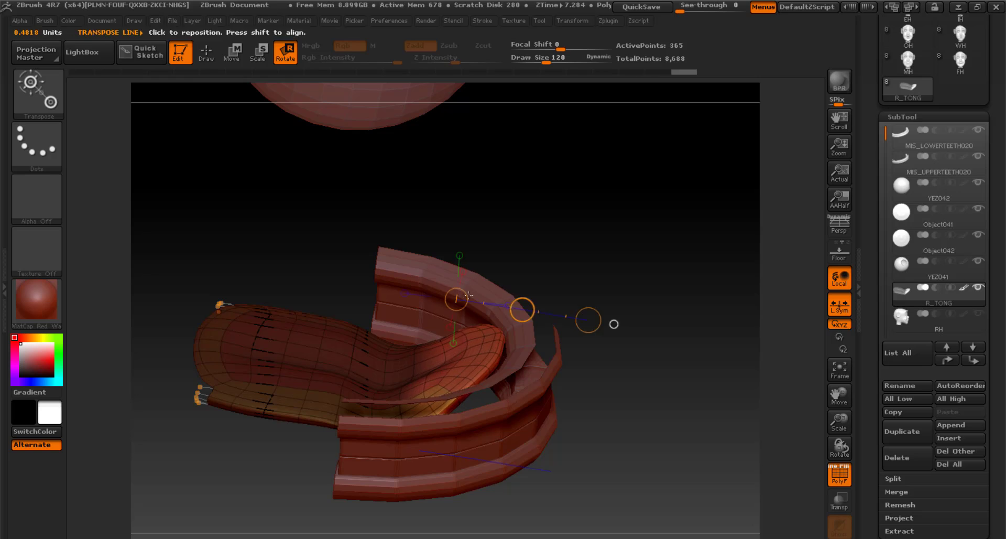
click(467, 297)
drag(523, 309, 529, 369)
drag(596, 425, 594, 308)
Smooth the bend in the curled tongue and adjust its tip with the Move Topological brush.
key(w)
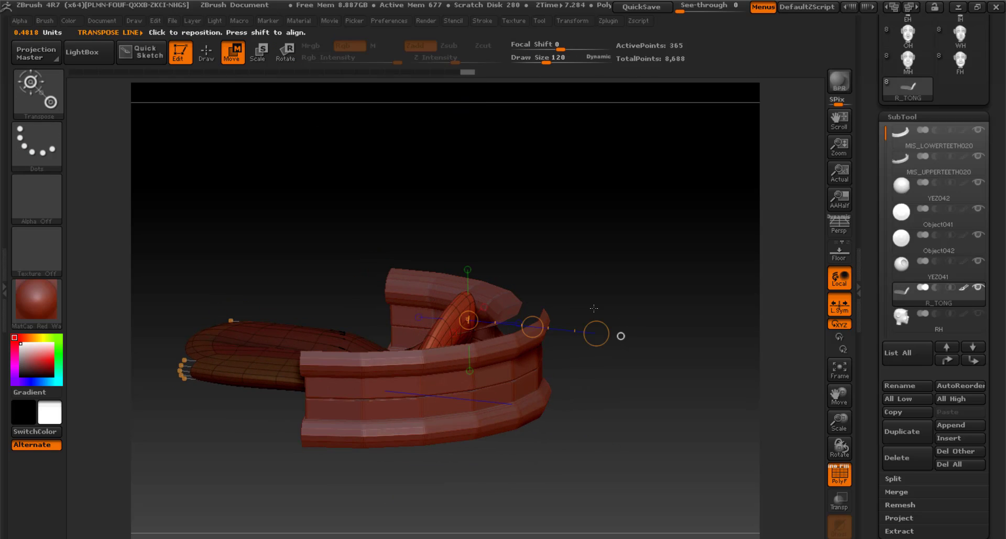
drag(839, 446, 856, 474)
key(q)
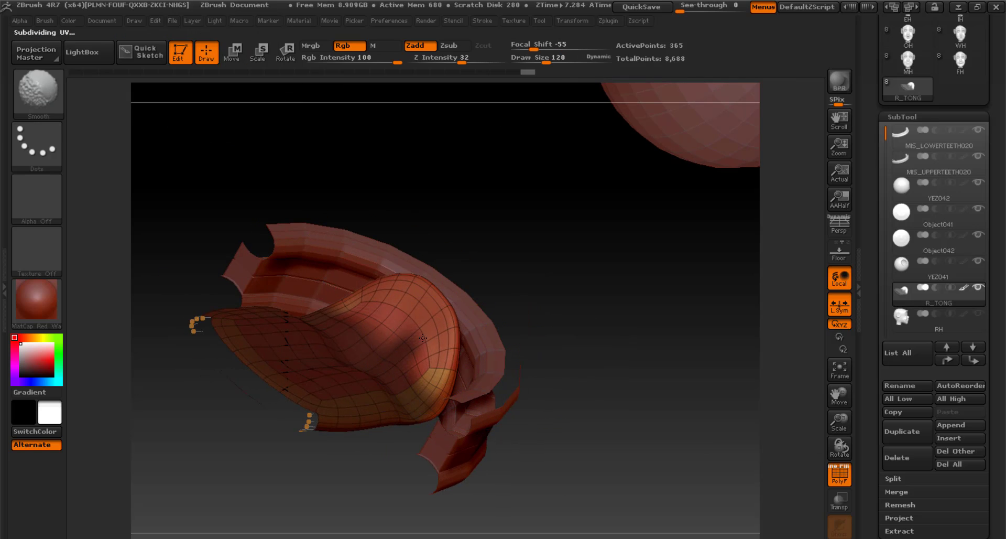
mouse_move(572, 362)
mouse_down()
mouse_move(557, 406)
mouse_move(313, 377)
mouse_move(278, 341)
mouse_up()
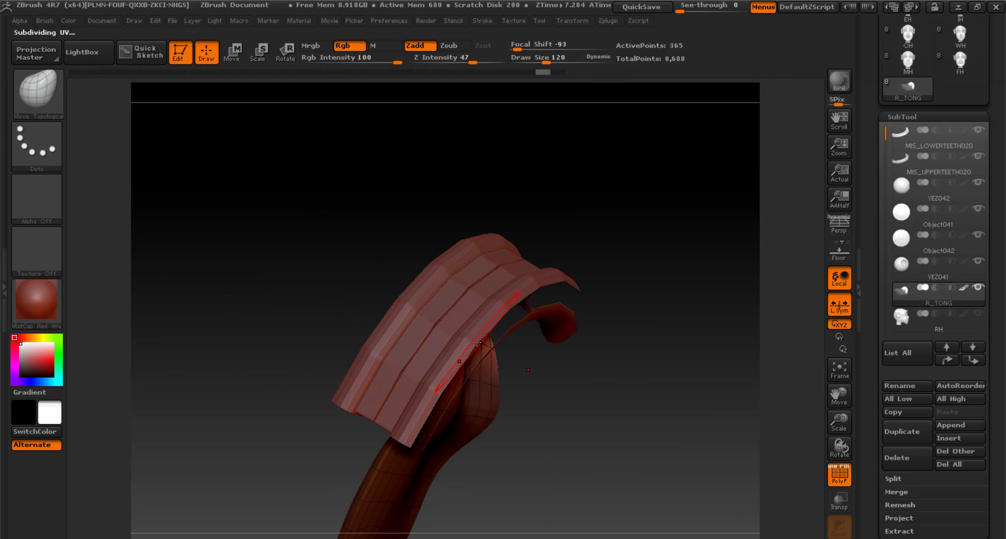
drag(494, 370, 488, 336)
mouse_move(628, 347)
mouse_down()
mouse_move(519, 336)
mouse_move(714, 390)
mouse_move(645, 367)
mouse_up()
Refine the tongue's surface with the Standard brush and bring the RH head back into view.
key(b)
click(422, 107)
mouse_move(549, 341)
mouse_down()
mouse_move(606, 367)
mouse_move(582, 346)
mouse_up()
mouse_move(346, 414)
mouse_down()
mouse_move(603, 393)
mouse_move(674, 439)
mouse_up()
key(shift+d)
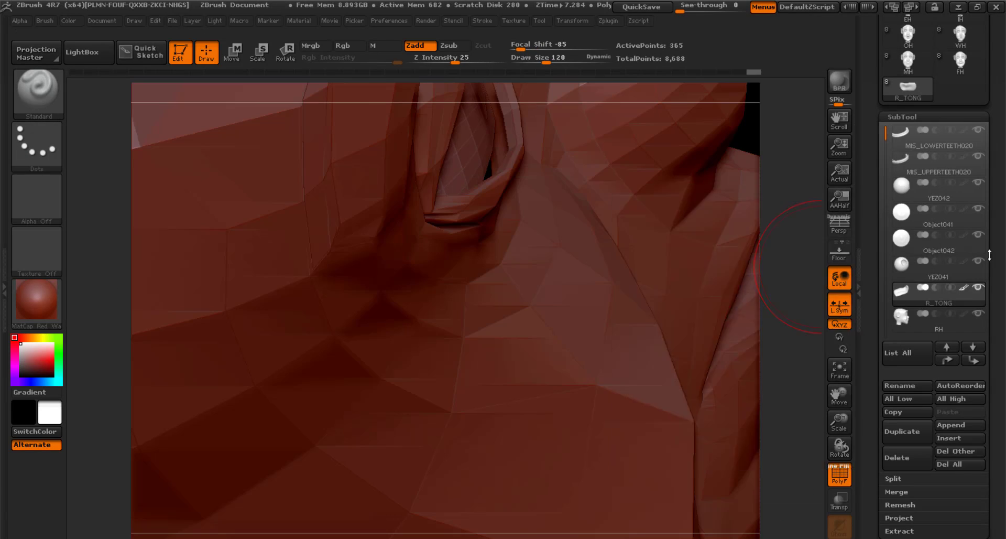
Frame the RH head from the front and send it with the reshaped tongue to 3ds Max using GoZ.
click(840, 369)
shift+drag(597, 444, 529, 482)
drag(994, 152, 994, 519)
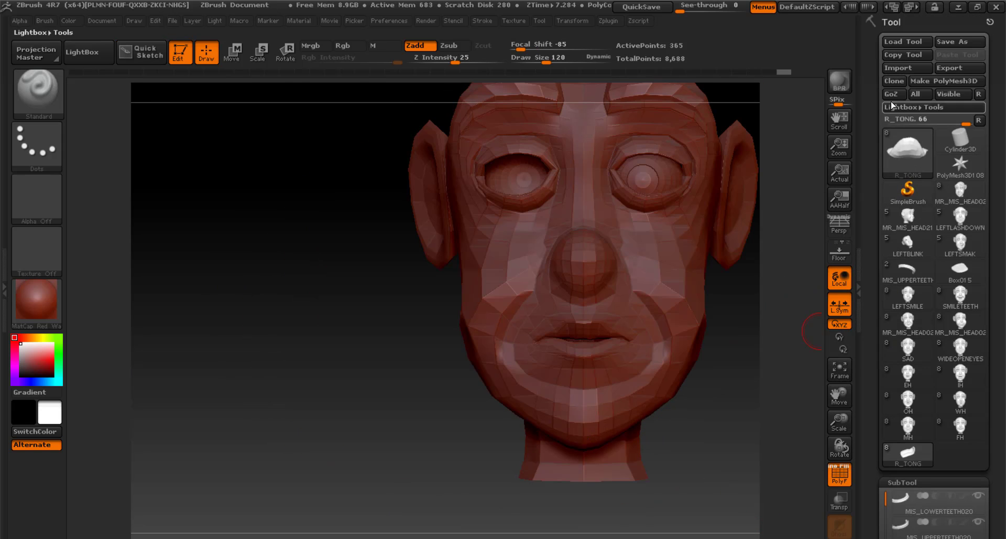
click(891, 97)
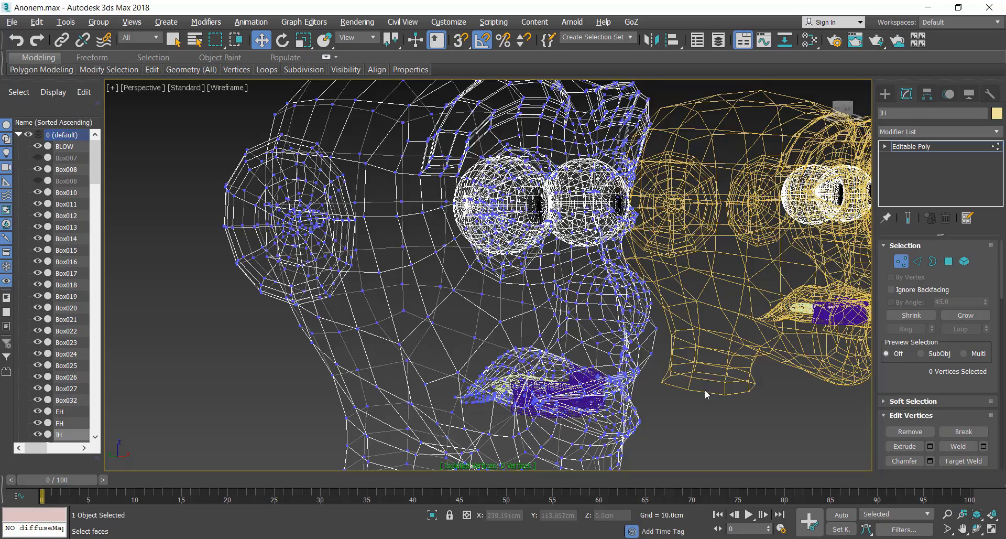
Show the IH head with shaded edged faces and set the xView check to overlapping vertices.
scroll(707, 387, up, 2)
middle_drag(474, 332, 501, 361)
scroll(501, 363, up, 1)
scroll(506, 351, down, 1)
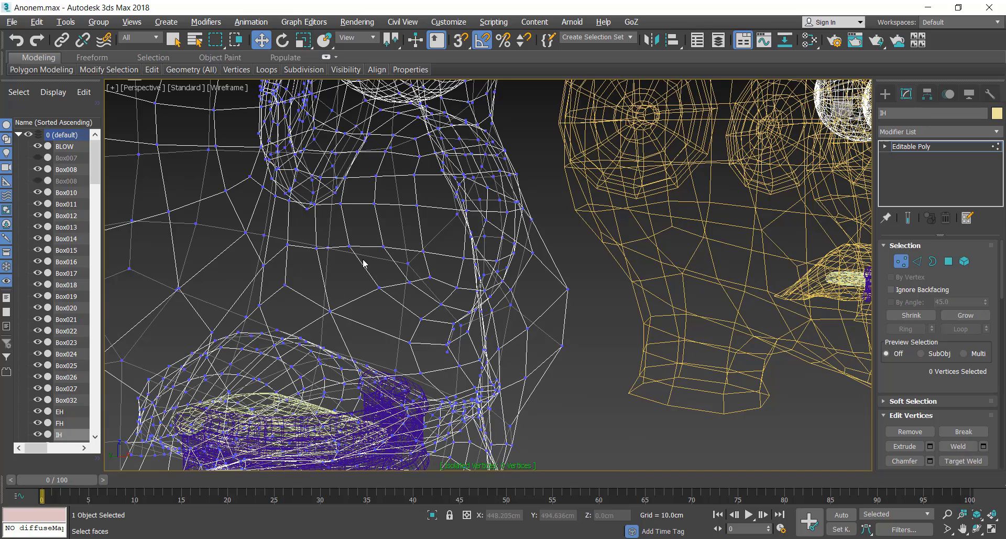
key(F3)
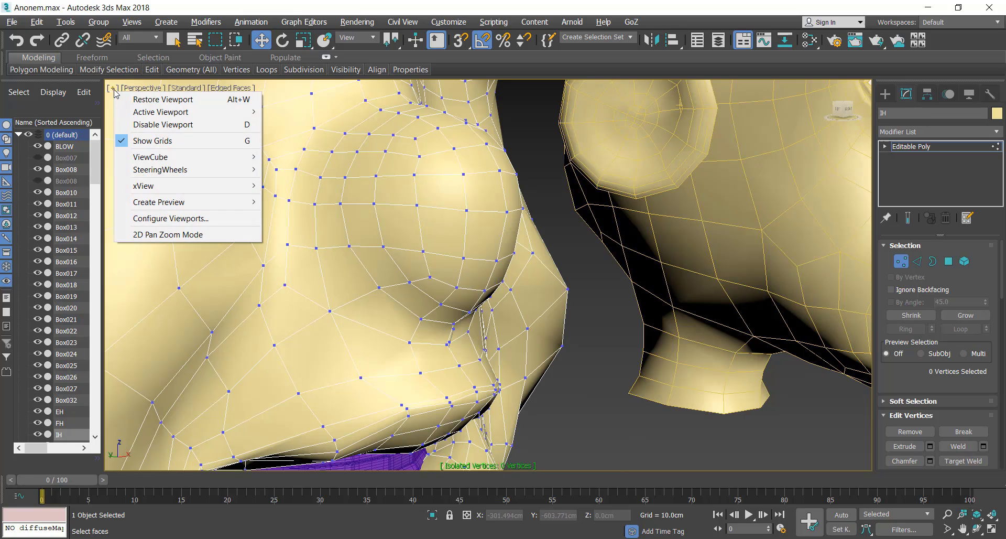
mouse_move(158, 186)
click(312, 261)
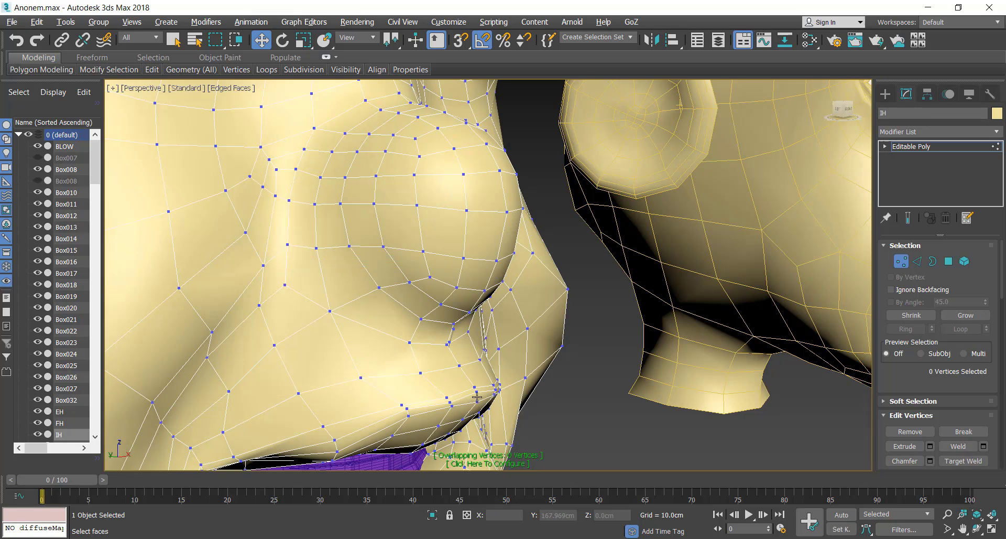
click(510, 463)
key(Escape)
Leave vertex editing, add an Unwrap UVW modifier to the IH head to view its seams, and delete the modifier.
click(978, 530)
drag(572, 325, 529, 327)
right_click(530, 328)
click(963, 147)
click(997, 133)
key(u)
click(915, 375)
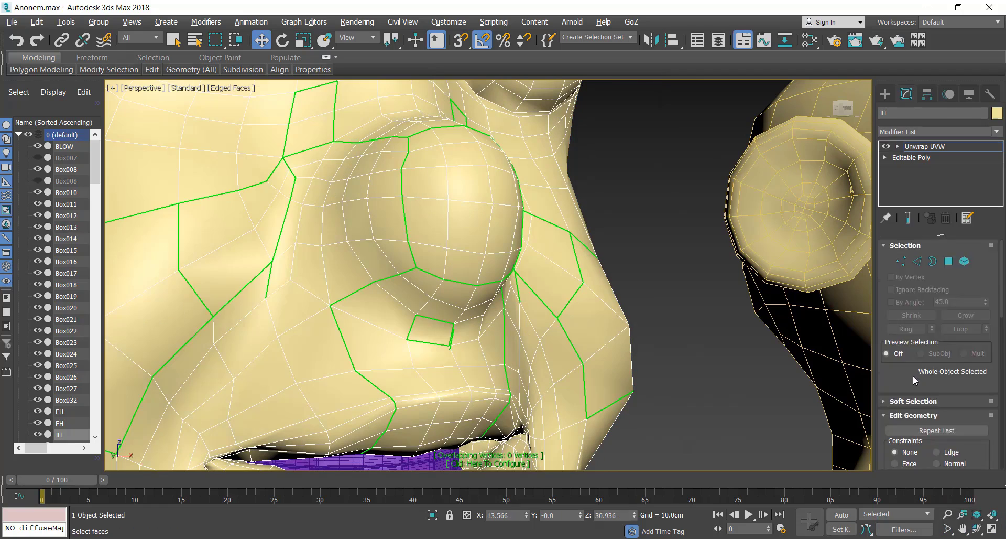
right_click(926, 149)
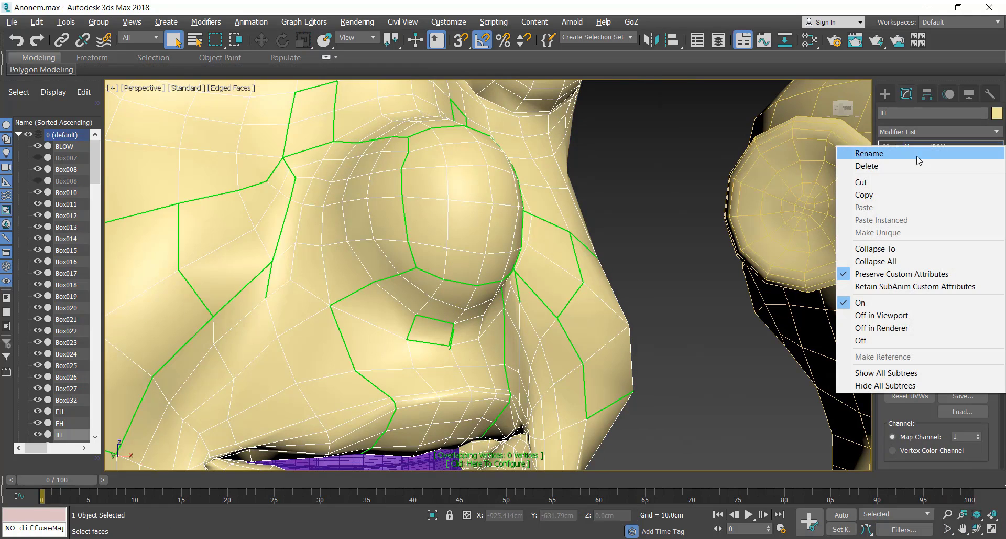
click(915, 167)
Select the stray vertex beneath the IH head's nose and pull it away to expose its sliver polygon.
scroll(454, 343, up, 5)
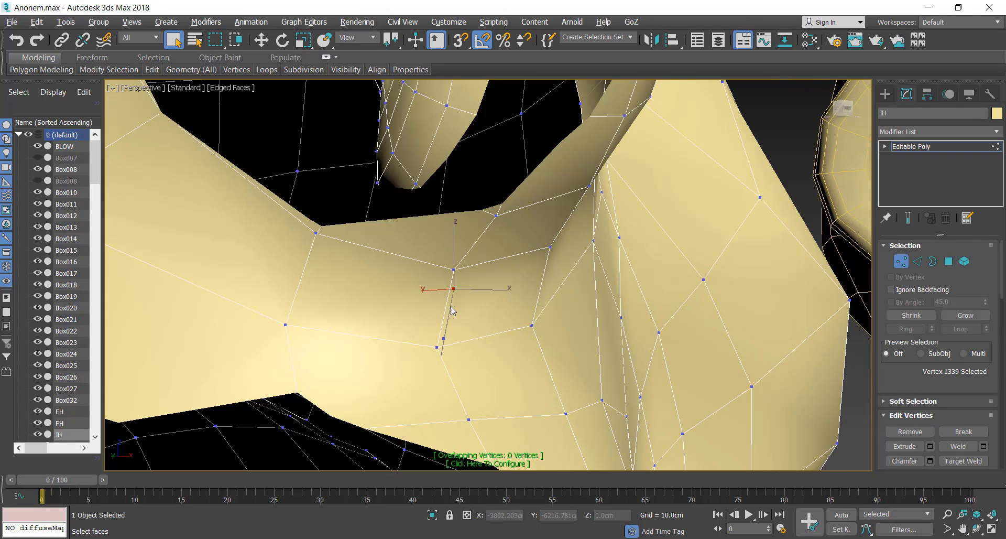
key(F3)
right_click(455, 313)
click(524, 302)
click(261, 40)
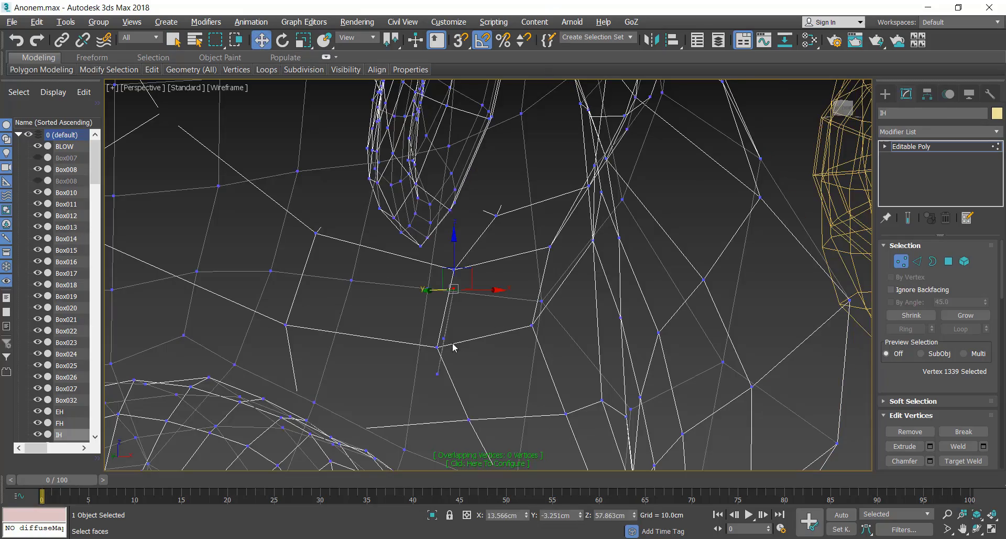
click(977, 529)
drag(565, 371, 426, 298)
right_click(426, 298)
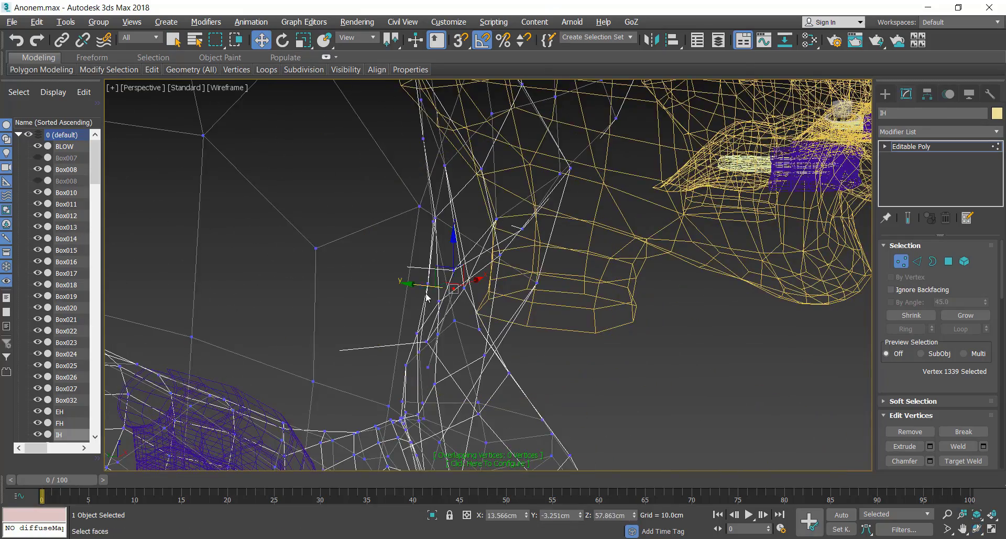
key(F3)
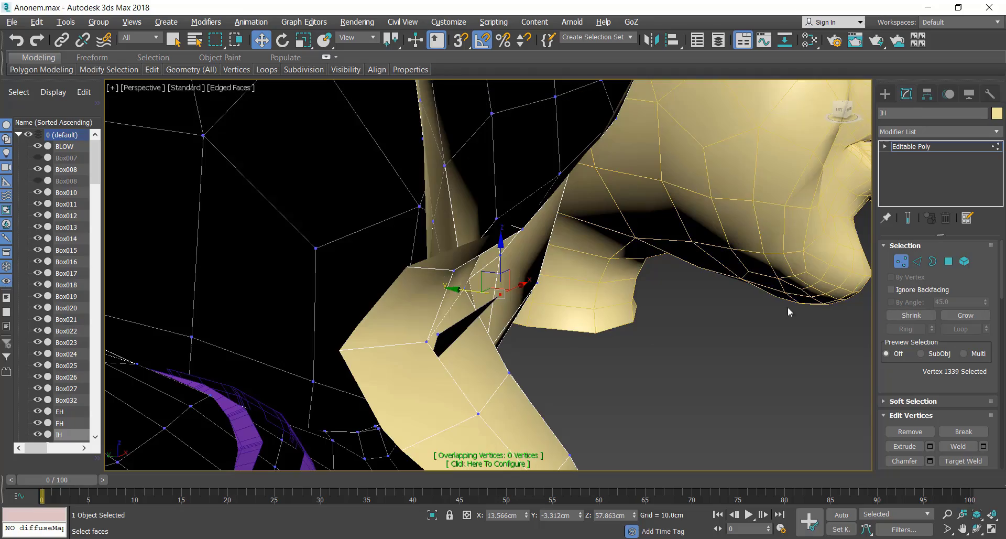
Delete the sliver polygon beneath the IH head's nose and leave polygon editing.
click(948, 261)
click(467, 324)
key(Delete)
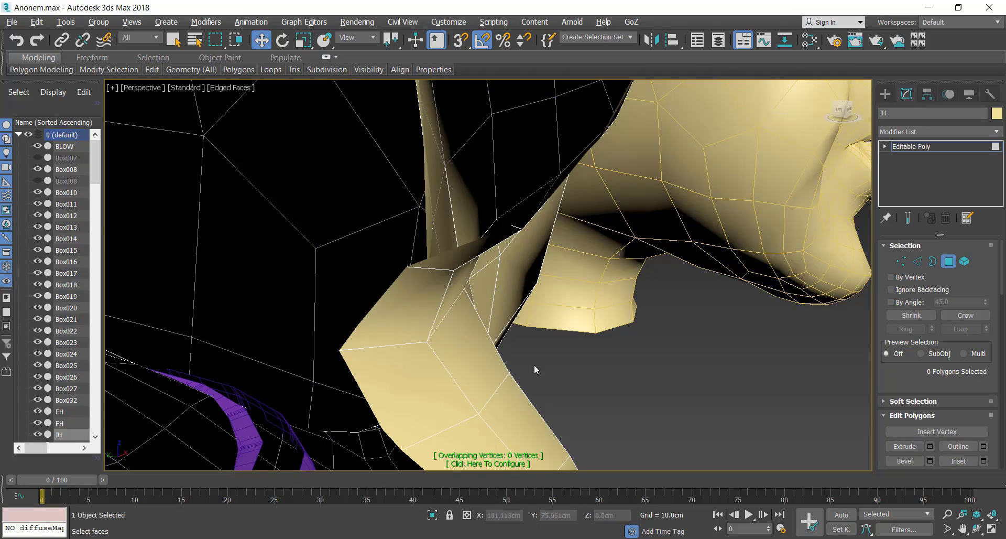
click(949, 261)
Select the OH head, enter vertex editing and isolate it around the mouth to check for overlapping vertices.
scroll(718, 345, down, 5)
scroll(718, 345, down, 3)
middle_drag(719, 345, 650, 325)
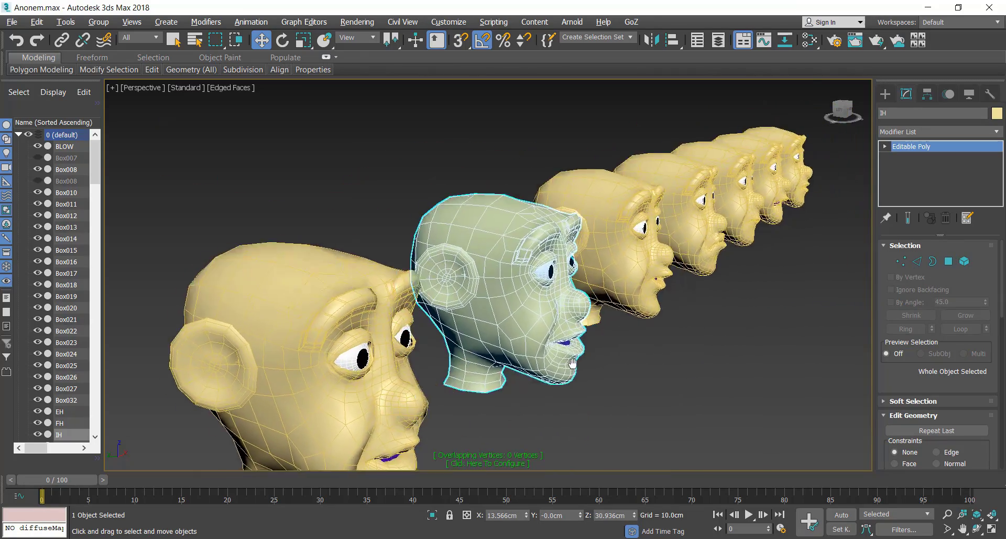
scroll(629, 357, up, 4)
middle_drag(629, 356, 640, 375)
scroll(605, 414, up, 4)
scroll(605, 413, down, 6)
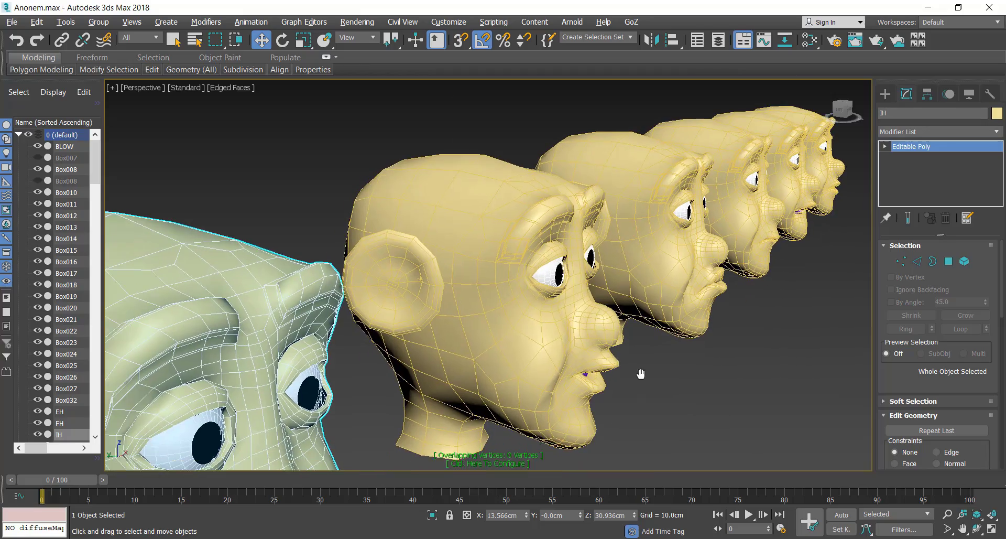
click(593, 348)
click(901, 261)
scroll(655, 347, up, 2)
scroll(597, 353, down, 10)
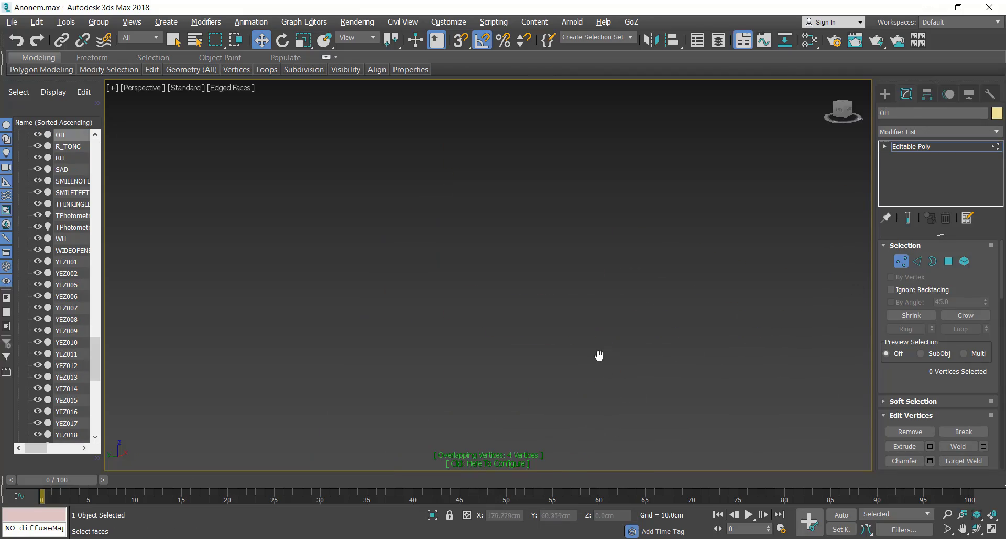
key(alt+q)
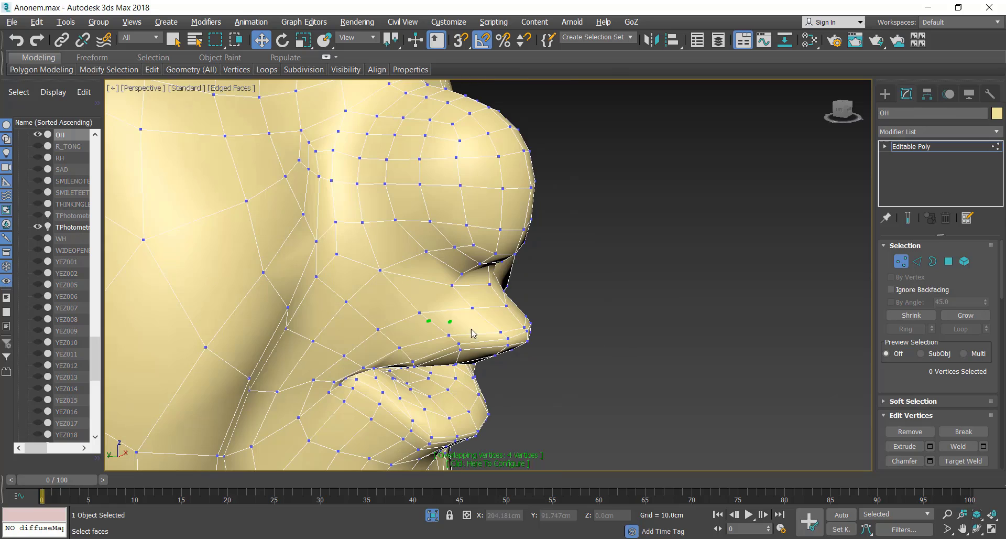
Leave vertex editing on the OH head, add an Unwrap UVW modifier to view its mouth-area seams, and delete the modifier.
key(F3)
key(F3)
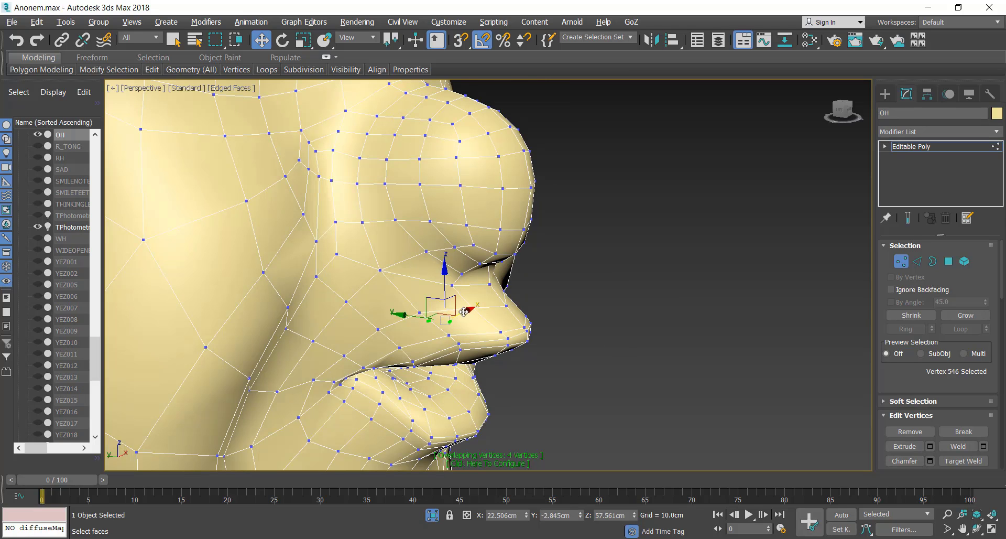
click(980, 531)
drag(540, 294, 401, 313)
scroll(409, 304, up, 2)
right_click(401, 314)
click(901, 261)
click(938, 131)
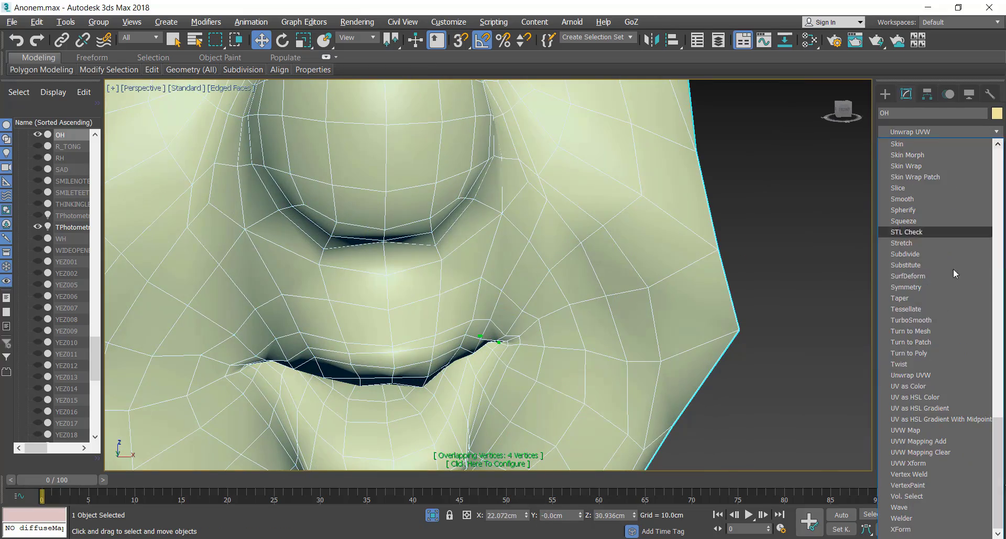
click(917, 374)
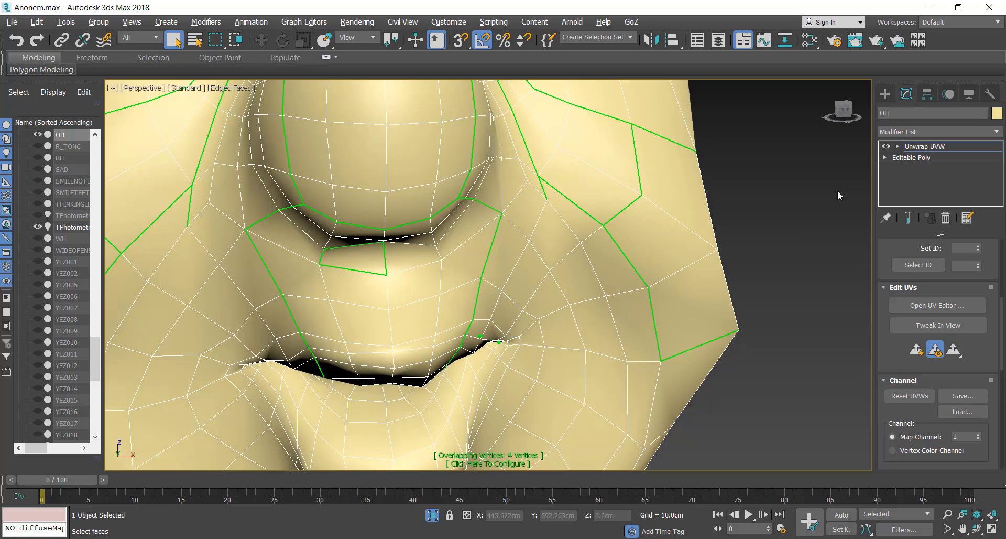
right_click(928, 148)
click(867, 164)
Switch the xView check to T-Vertices and inspect the OH head around the nose and mouth.
click(116, 88)
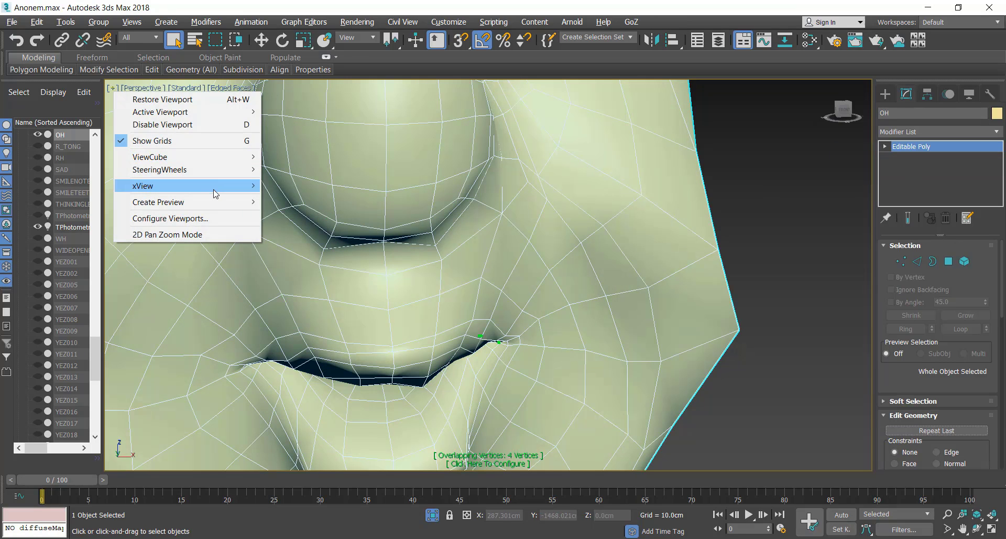
mouse_move(215, 186)
click(299, 273)
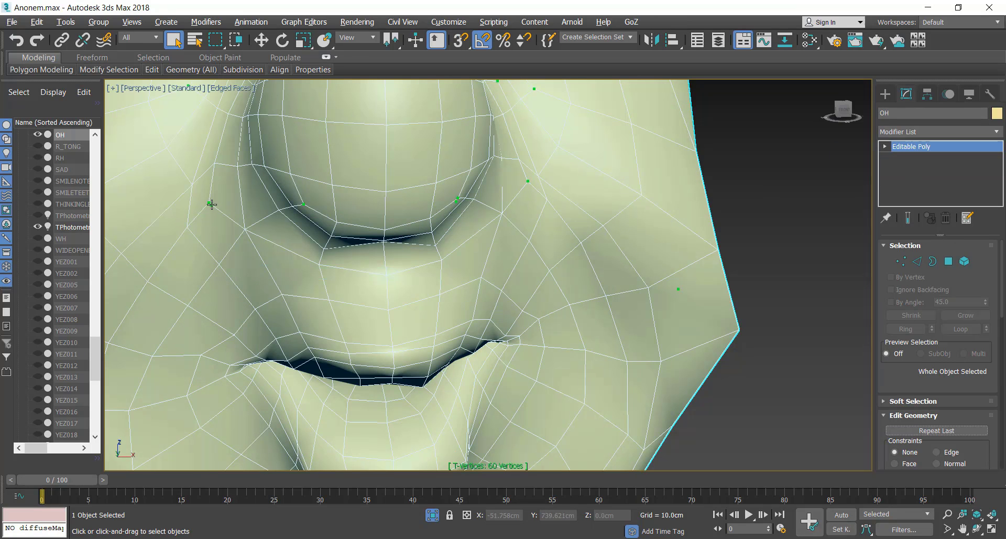
click(977, 529)
drag(310, 257, 445, 310)
right_click(357, 241)
Cycle the OH head's xView check onward to Isolated Vertices.
click(114, 88)
mouse_move(209, 186)
click(312, 299)
click(113, 89)
click(304, 249)
Inspect the OH head's vertices and polygons in wireframe, then end its isolation and leave polygon editing.
scroll(472, 272, down, 3)
click(901, 261)
click(976, 529)
key(F3)
click(949, 262)
click(432, 514)
scroll(568, 344, down, 3)
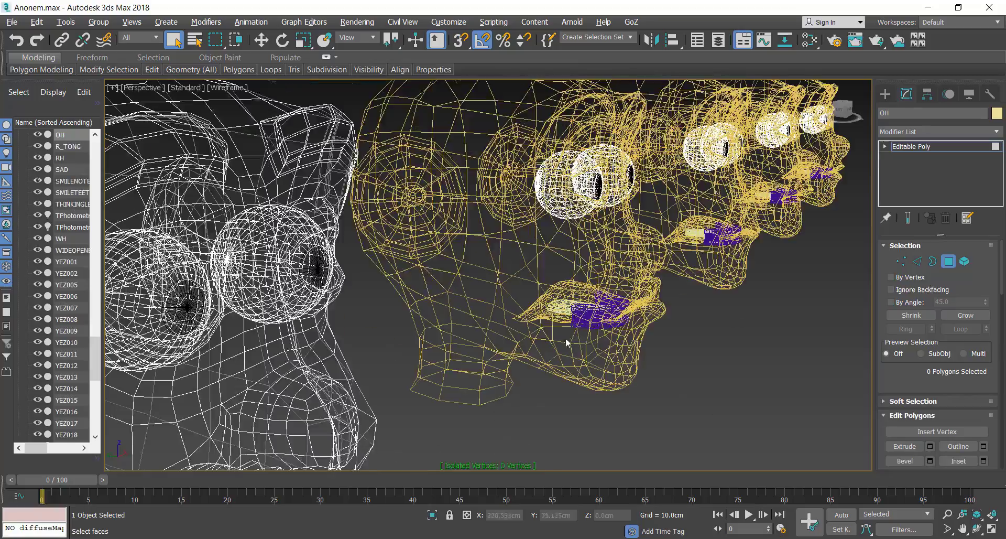
click(947, 263)
Select and isolate the WH head and pick a vertex beneath its nose to check for stray geometry.
click(653, 270)
click(949, 261)
click(432, 515)
scroll(561, 360, up, 5)
click(902, 261)
scroll(642, 281, up, 4)
click(439, 183)
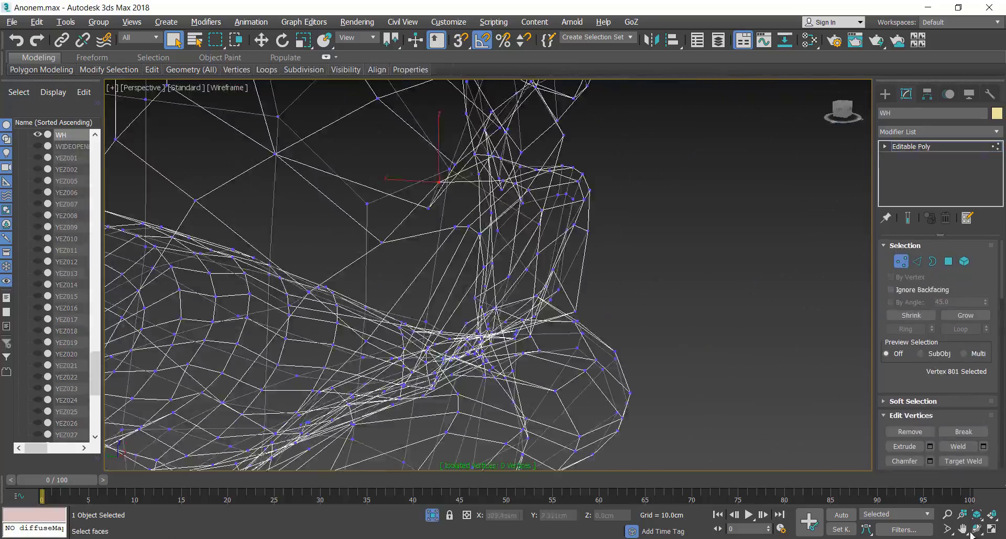
Inspect the WH head from another angle in polygon editing, then leave polygon editing and end the isolation.
click(976, 530)
drag(461, 220, 529, 166)
key(4)
middle_drag(732, 305, 647, 333)
scroll(647, 333, down, 4)
key(4)
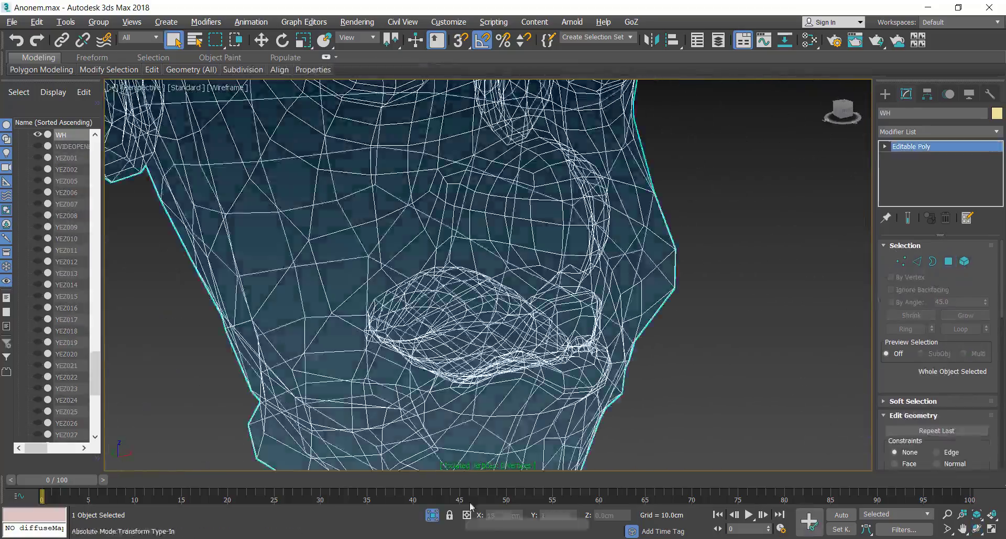
click(433, 514)
Isolate the MH head, check its vertices and polygons around the mouth, and end the isolation.
scroll(629, 335, down, 5)
click(538, 352)
key(4)
click(433, 515)
scroll(644, 318, up, 5)
middle_drag(634, 294, 487, 399)
click(902, 261)
click(948, 261)
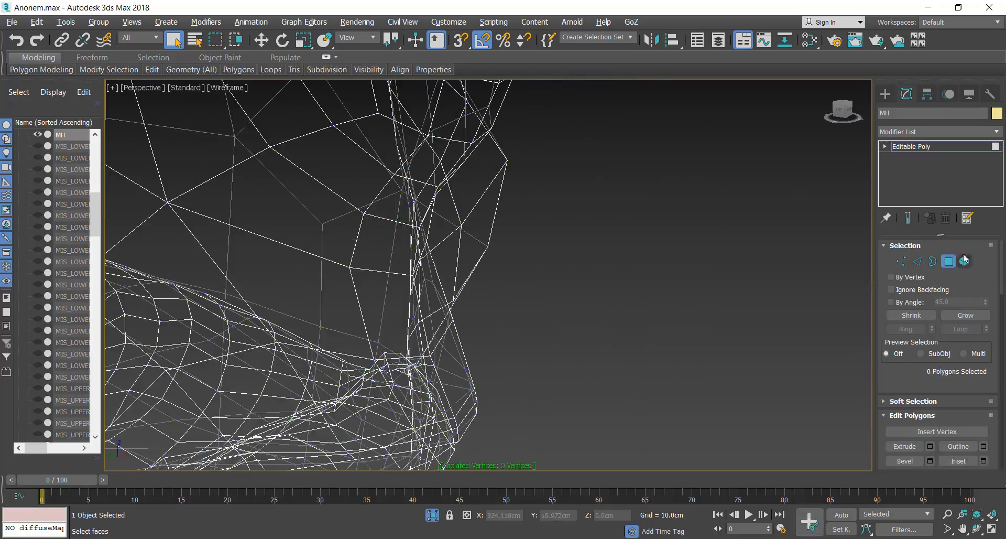
click(948, 261)
click(432, 515)
Isolate the next head in the row after MH, check the geometry beneath its nose, and end the isolation.
scroll(678, 369, down, 5)
click(527, 327)
click(433, 515)
click(902, 261)
scroll(592, 314, up, 5)
click(503, 295)
click(977, 529)
mouse_move(525, 273)
mouse_down()
mouse_move(472, 288)
mouse_move(528, 269)
mouse_up()
click(949, 261)
click(433, 514)
key(4)
Isolate the RH head, check its vertices and polygons in wireframe, and end the isolation.
scroll(487, 294, down, 5)
click(367, 263)
click(432, 515)
click(902, 261)
click(976, 529)
click(949, 261)
click(948, 262)
click(432, 515)
Select the LEFTLASHUP head in the other row and check its vertices and polygons beneath the nose.
scroll(550, 351, down, 5)
scroll(551, 350, down, 8)
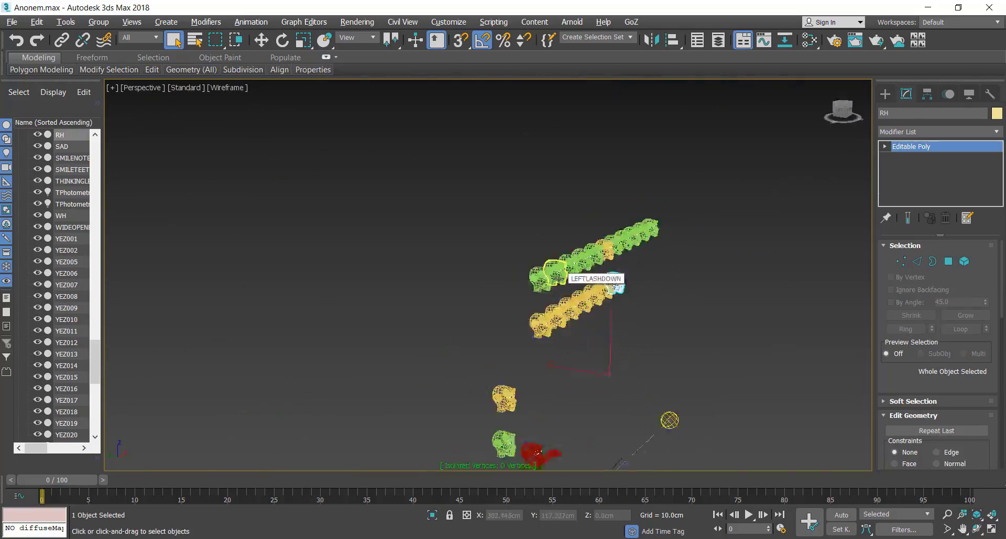
scroll(566, 278, up, 10)
click(525, 272)
click(902, 261)
scroll(550, 337, up, 3)
middle_drag(550, 338, 506, 314)
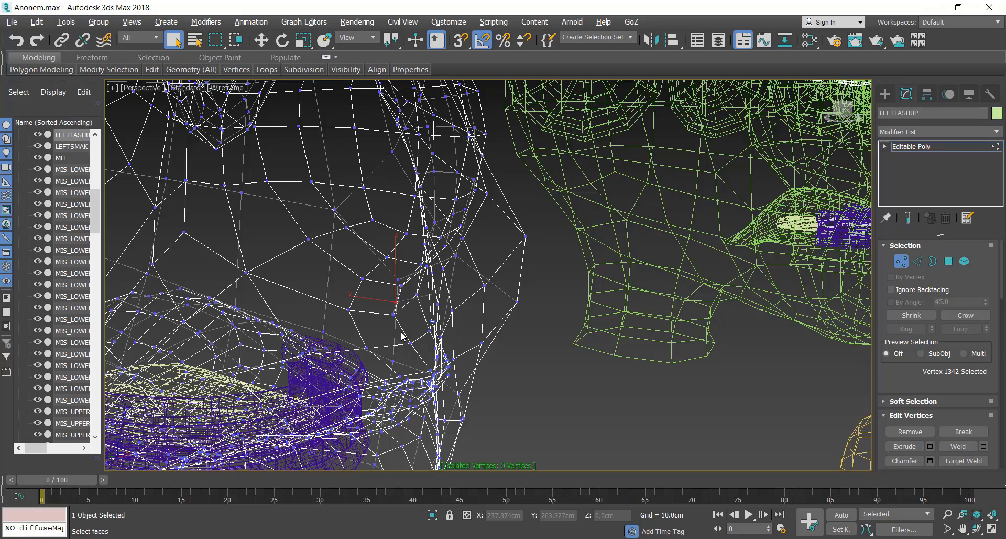
click(949, 261)
click(948, 261)
Select the LEFTLASHDOWN head and check its vertices and polygons around the nose and mouth.
scroll(551, 273, down, 6)
click(539, 257)
scroll(540, 257, up, 6)
click(901, 263)
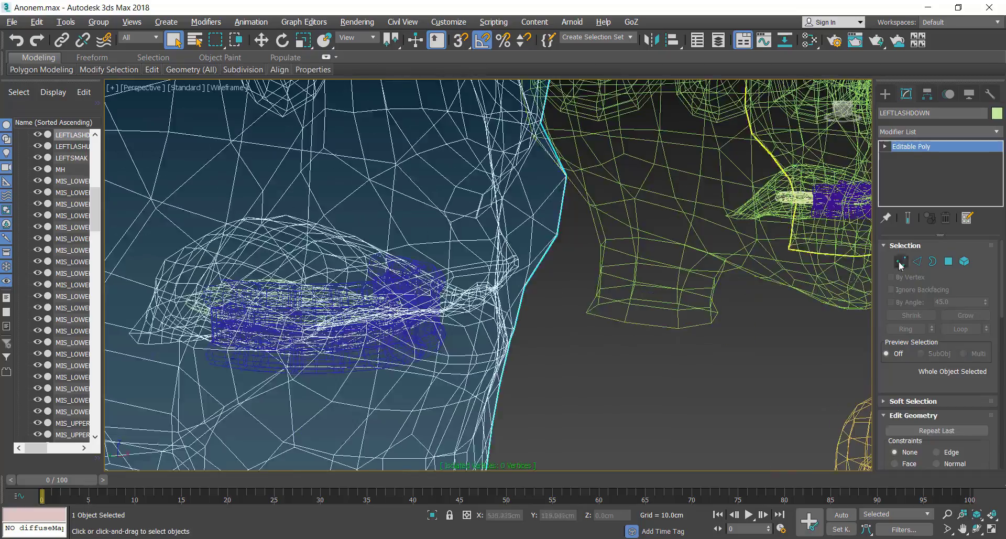
click(949, 261)
click(949, 261)
Select the LEFTBLINK head, check the vertices and polygons beneath its nose, and leave polygon editing.
scroll(589, 337, down, 5)
click(555, 315)
click(901, 261)
mouse_move(572, 293)
alt+middle_down()
mouse_move(557, 326)
mouse_move(574, 293)
alt+middle_up()
click(580, 271)
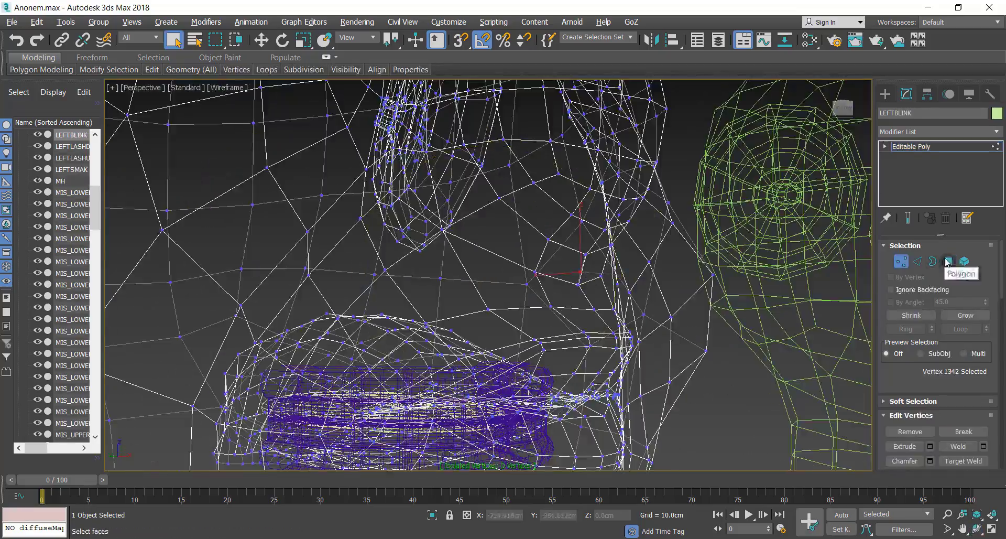
click(949, 261)
click(948, 261)
Select the LEFTSMAK head and check its vertices and polygons for stray geometry.
middle_drag(718, 351, 676, 352)
click(692, 352)
click(901, 261)
click(949, 261)
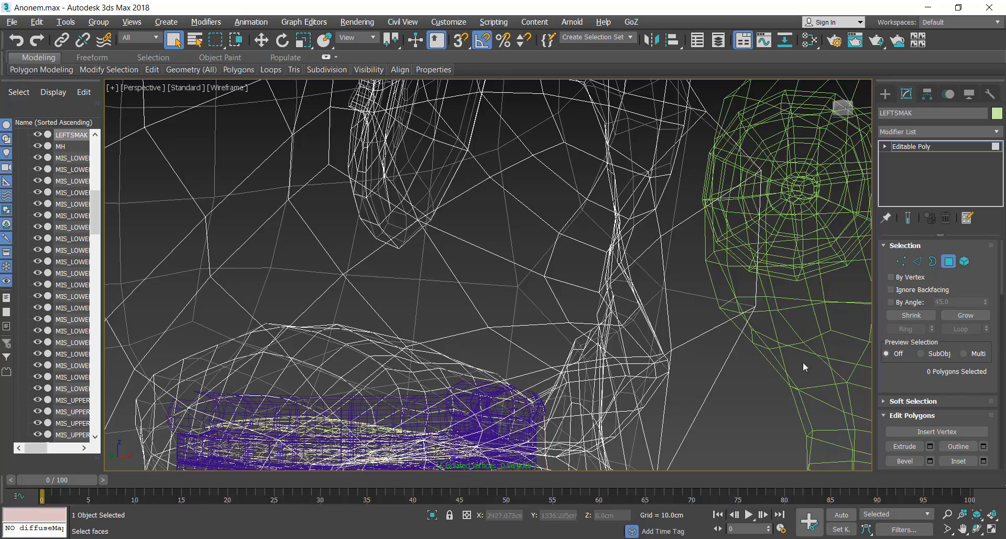
click(949, 261)
Select the THINKINGLEFT head, check the vertices and polygons beneath its nose, and leave polygon editing.
scroll(734, 335, down, 4)
middle_drag(776, 341, 461, 338)
scroll(681, 320, up, 5)
click(692, 320)
click(902, 261)
scroll(708, 312, down, 1)
click(948, 261)
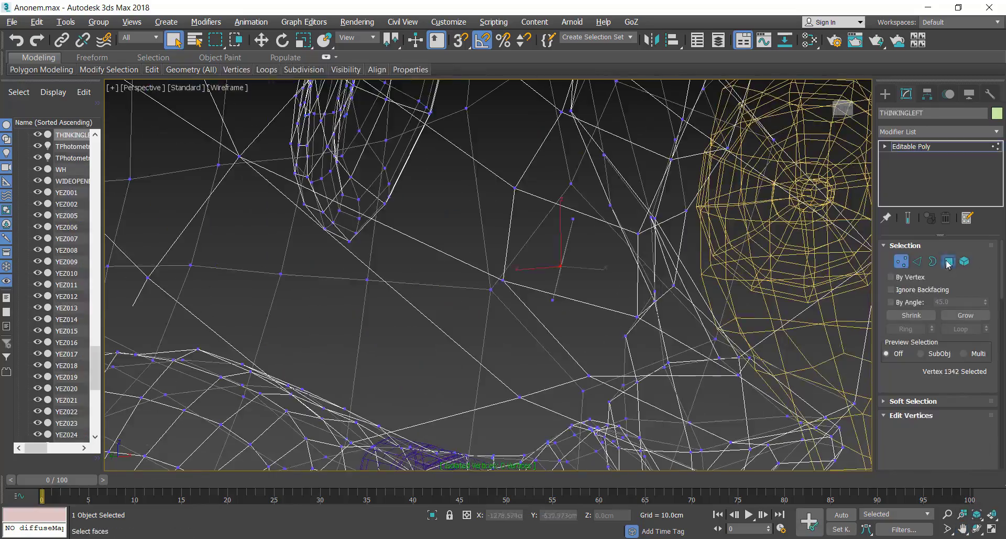
click(948, 261)
Select the SMILETEETH head and check its vertices and polygons around the nose and mouth.
click(845, 173)
middle_drag(839, 209, 545, 261)
scroll(603, 299, up, 4)
click(902, 261)
click(949, 261)
click(948, 261)
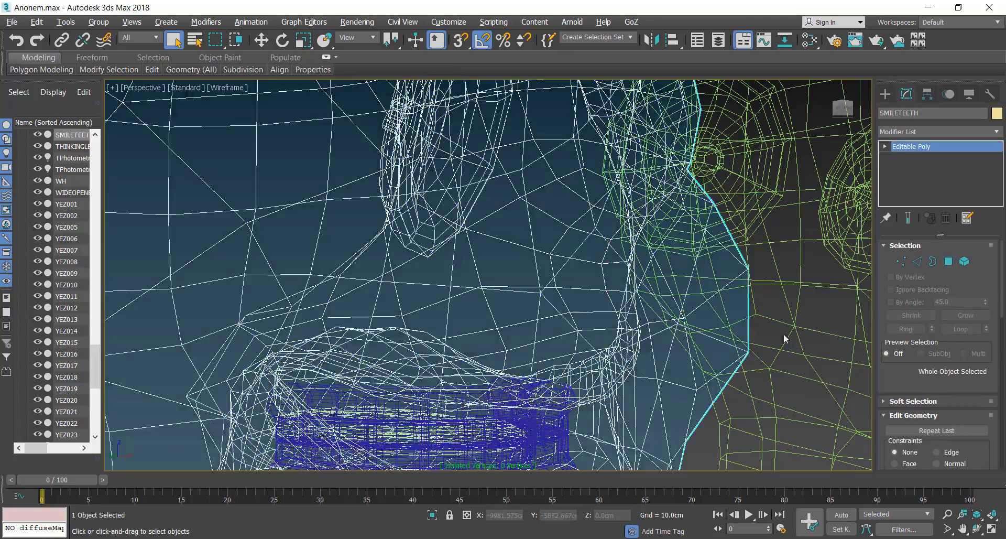
Select the head next to SMILETEETH and check its vertices and polygons for stray geometry.
scroll(784, 339, down, 3)
middle_drag(784, 339, 685, 270)
click(685, 269)
click(902, 261)
click(948, 261)
click(949, 261)
Select the BLOW head and check its vertices and elements around the nose and mouth.
scroll(760, 314, down, 3)
click(776, 294)
middle_drag(776, 293, 462, 299)
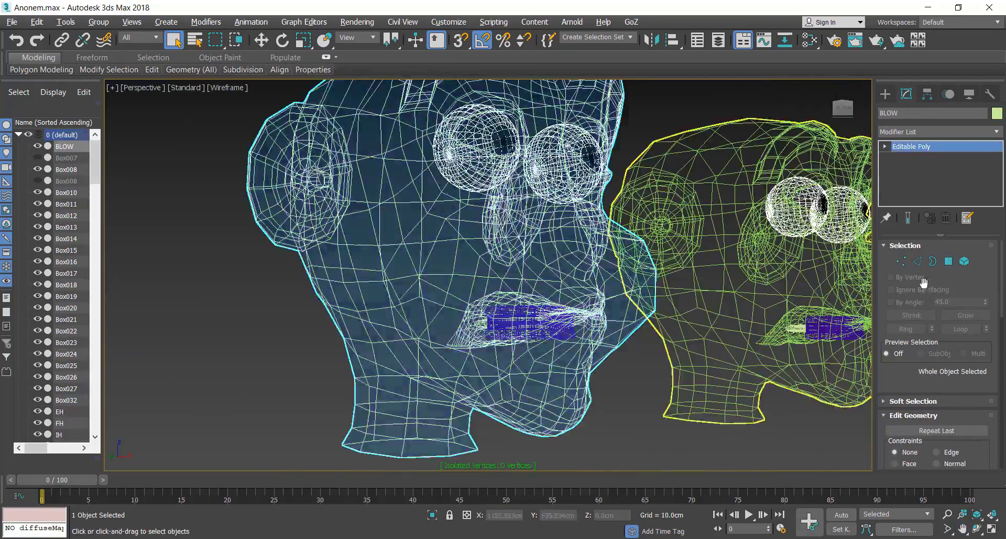
scroll(589, 294, up, 5)
click(901, 262)
click(962, 261)
click(962, 261)
Check the KISS/STRAW head's vertices and polygons around the nose and mouth, and leave polygon editing.
middle_drag(817, 262, 461, 233)
key(1)
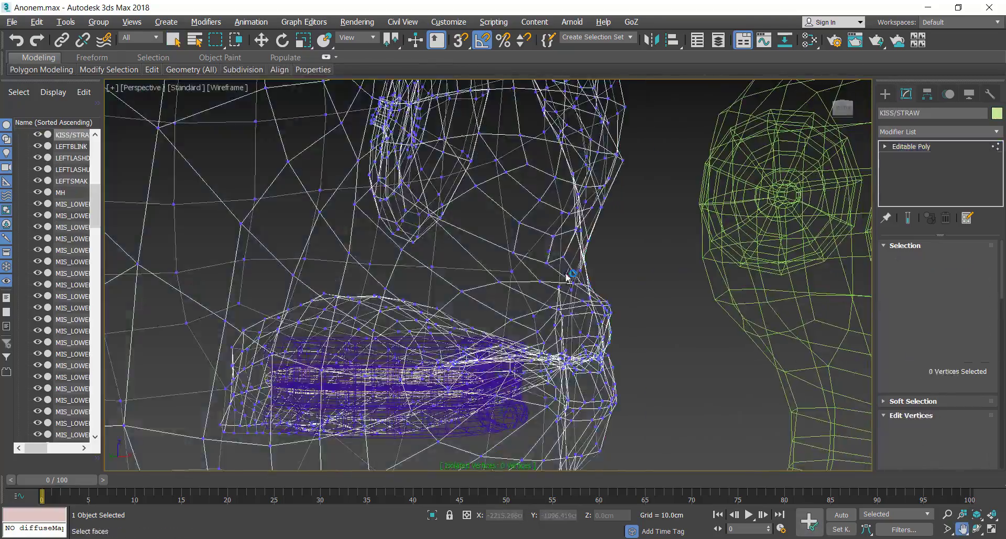
key(4)
key(4)
Select the SAD head, check the vertices and polygons beneath its nose, and leave polygon editing.
scroll(748, 310, down, 4)
middle_drag(748, 310, 398, 285)
click(398, 285)
scroll(533, 252, up, 5)
key(1)
scroll(533, 253, up, 3)
click(948, 261)
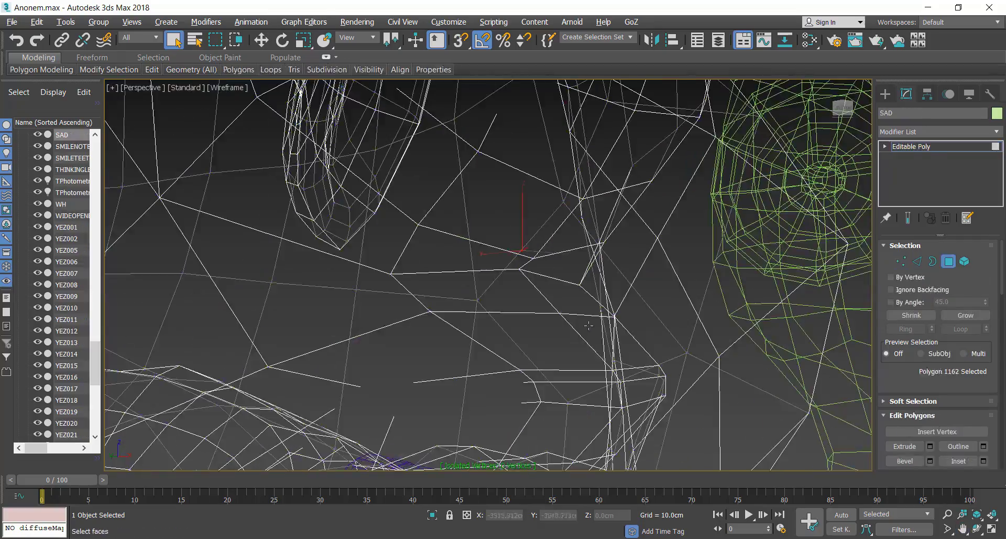
click(948, 261)
Select the WIDEOPENEYES head and check its vertices and polygons for stray geometry.
scroll(786, 335, down, 3)
middle_drag(839, 335, 724, 344)
click(682, 338)
key(1)
click(948, 261)
click(949, 261)
Select the full character's MR_MISS_HEAD and switch to the shaded display with edges to examine it from several angles.
scroll(786, 315, down, 6)
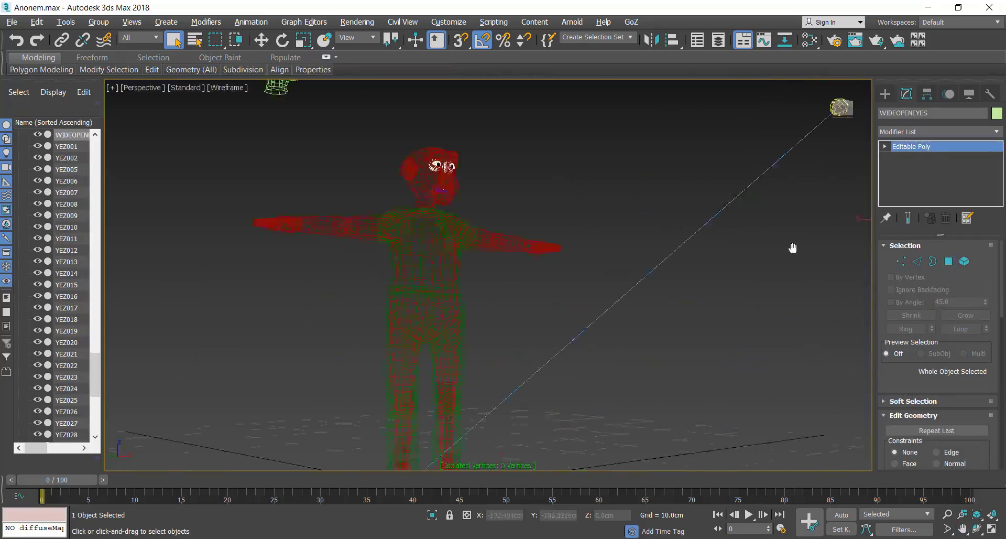
scroll(446, 294, up, 5)
scroll(472, 294, down, 4)
click(658, 283)
key(F3)
click(976, 529)
drag(472, 257, 426, 272)
right_click(426, 270)
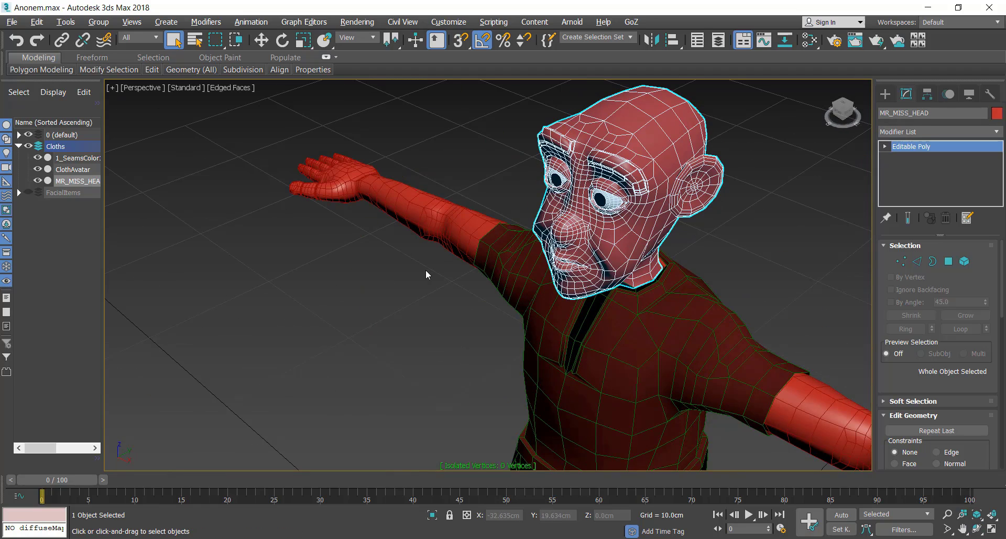
alt+middle_drag(425, 270, 498, 265)
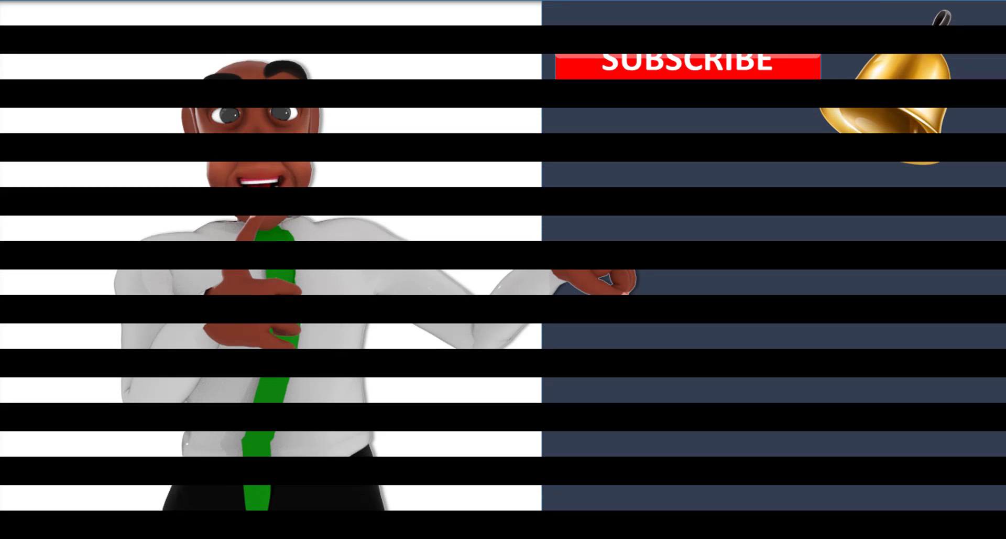